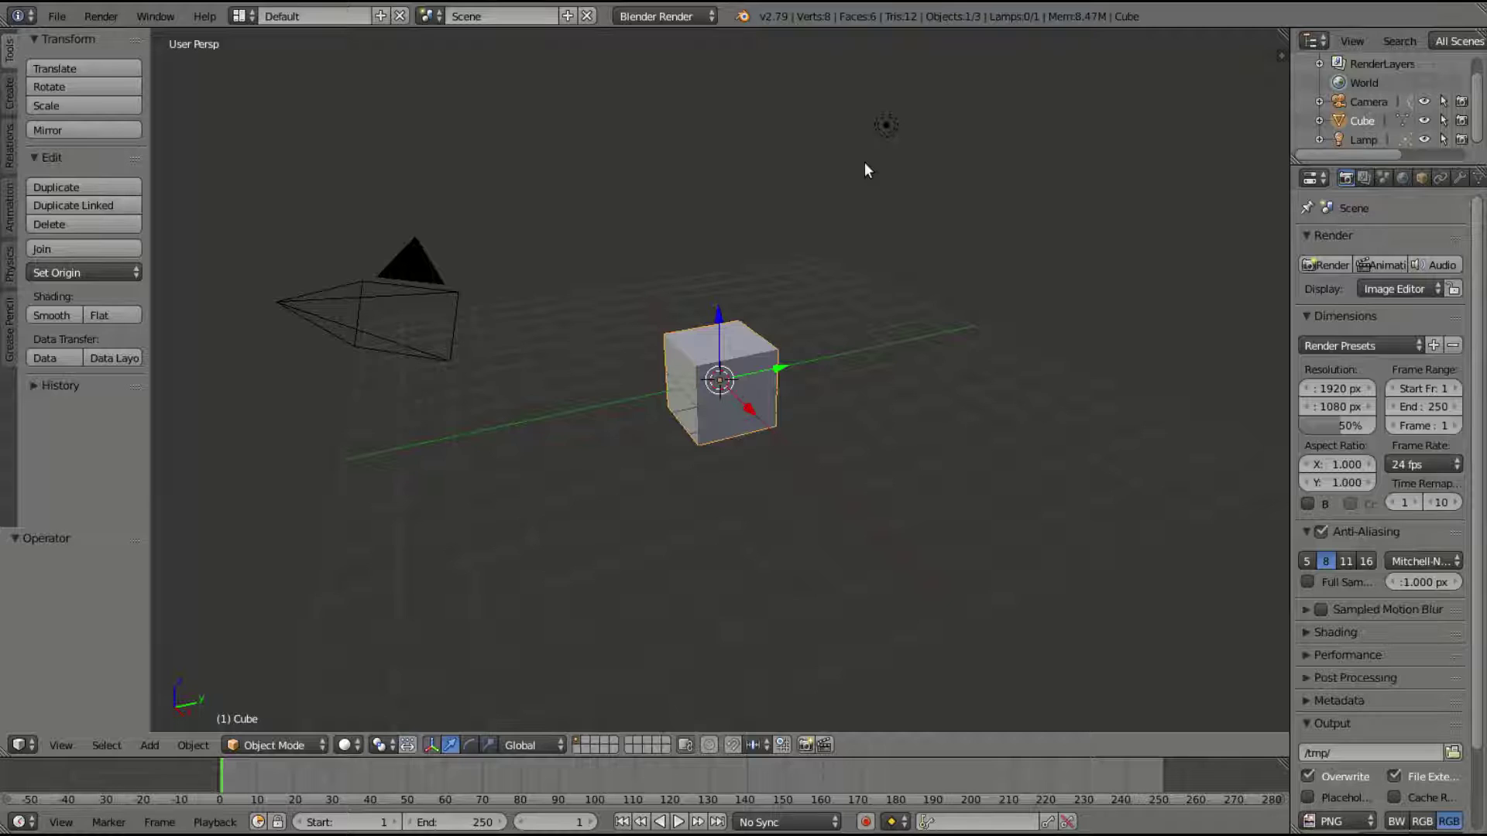
Delete the default cube and view the scene through the selected camera.
middle_click_drag(740, 216, 792, 226)
key("Delete")
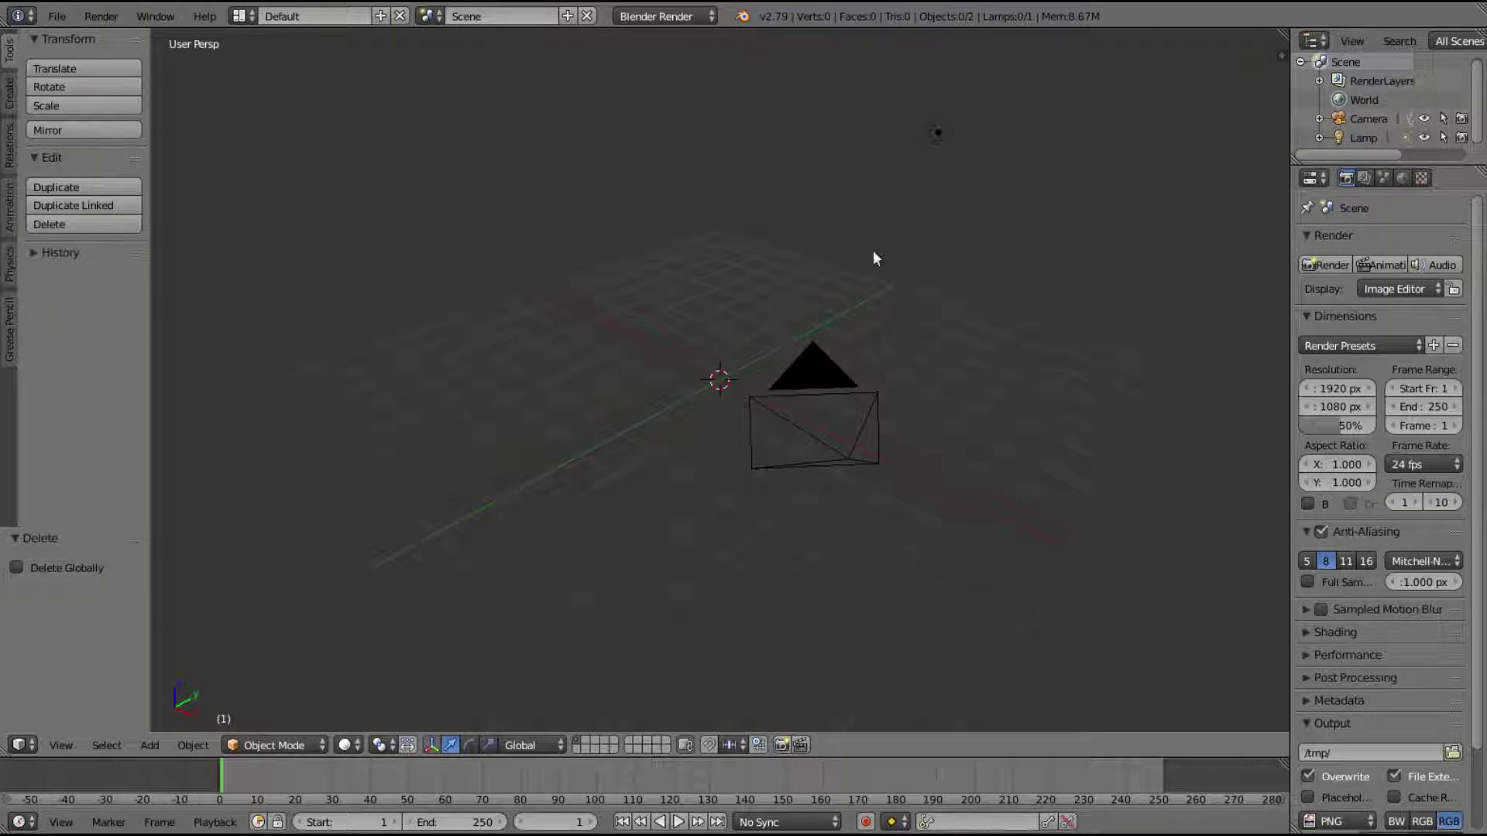
middle_click_drag(874, 252, 796, 341)
right_click(641, 375)
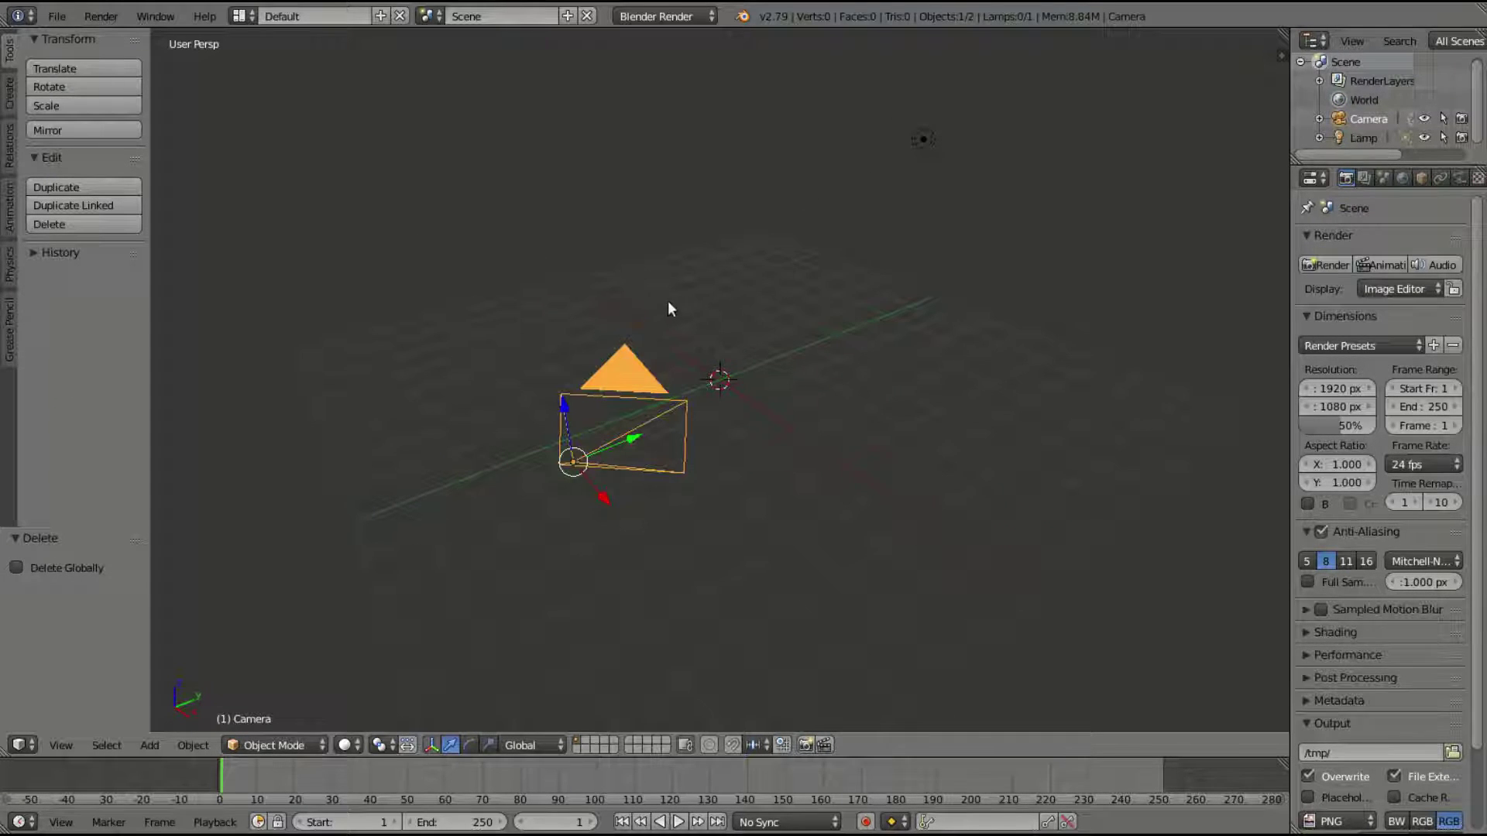
key("KP_0")
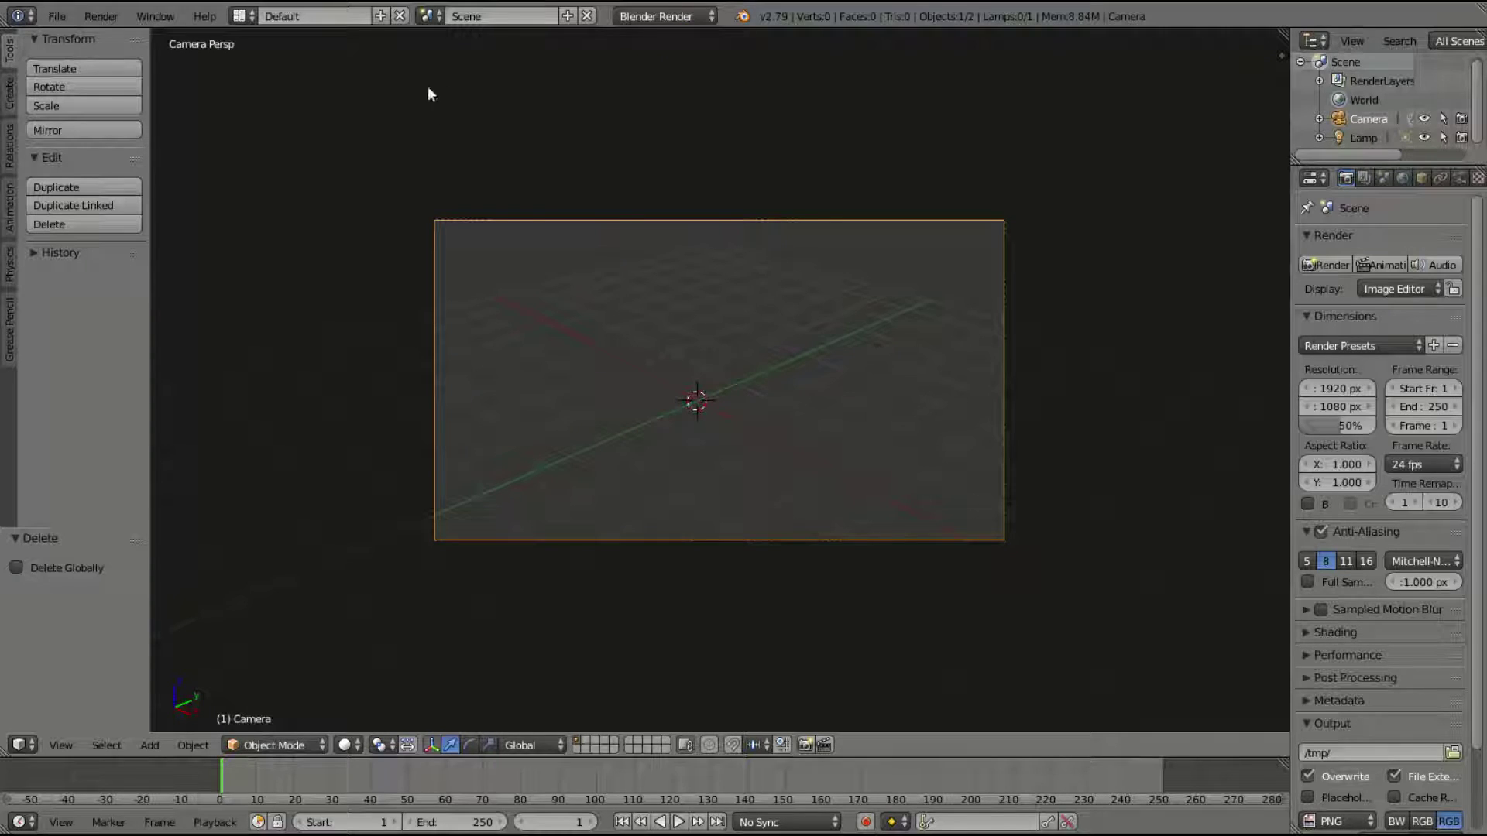
Switch the render engine to Cycles Render, widen the properties editor and return to a perspective view.
left_click(671, 17)
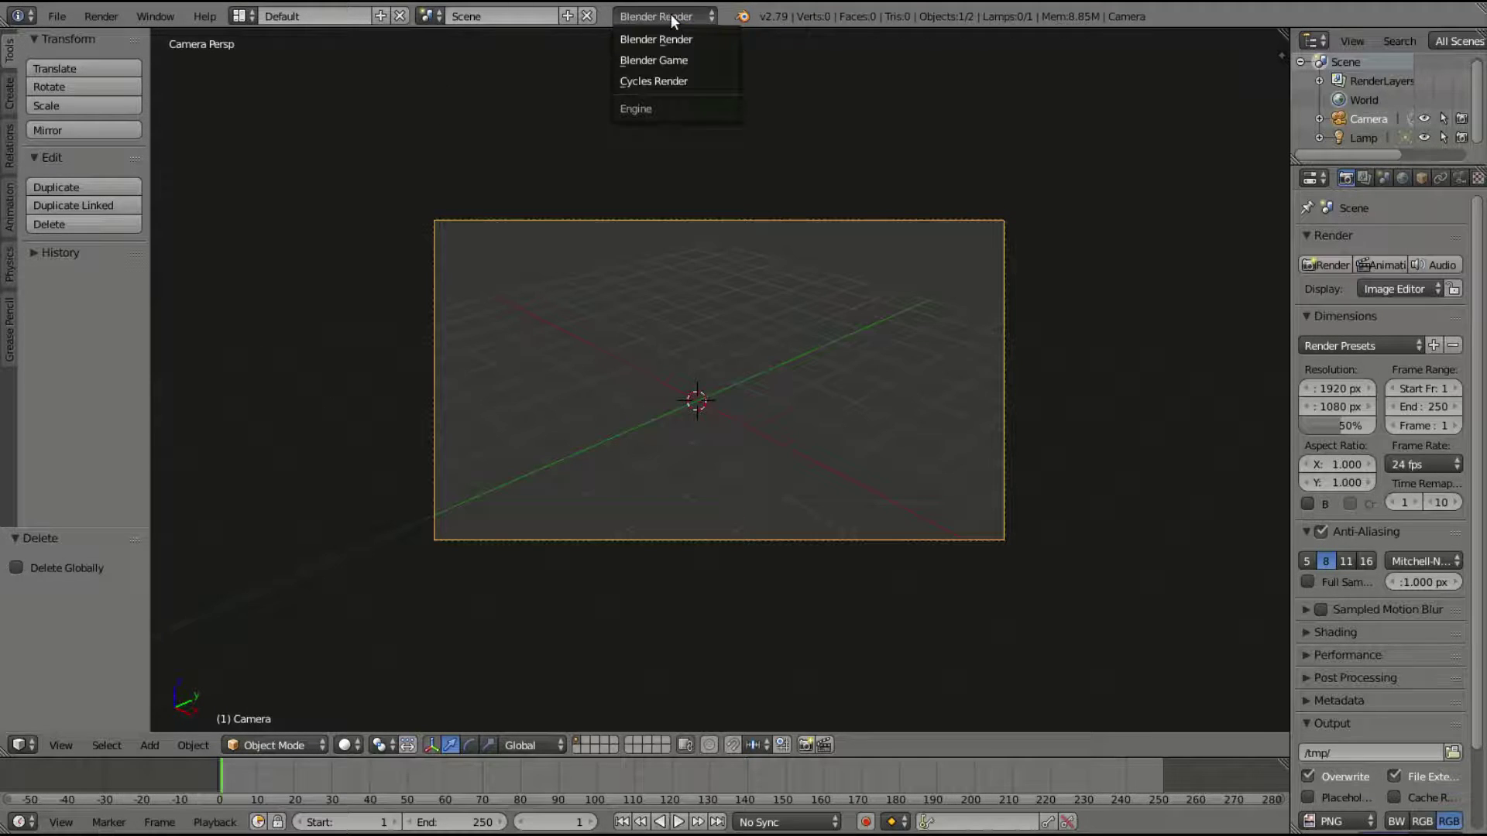
left_click(668, 77)
left_click_drag(1290, 341, 1170, 355)
middle_click_drag(871, 188, 858, 422)
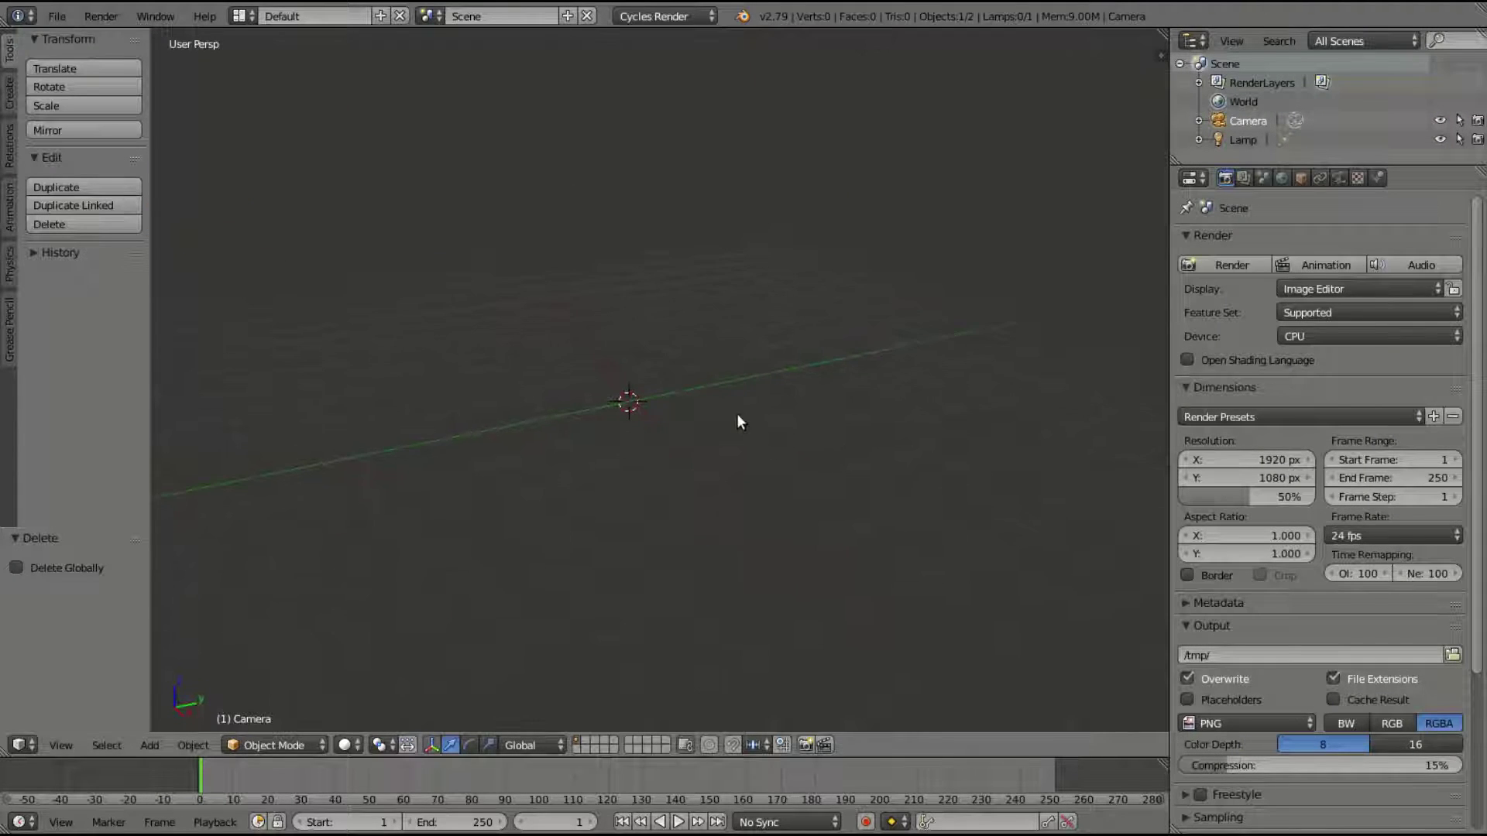
Search the add-ons for "skini", enable the Object: Skinify Rig add-on and toggle its details.
key("shift+a")
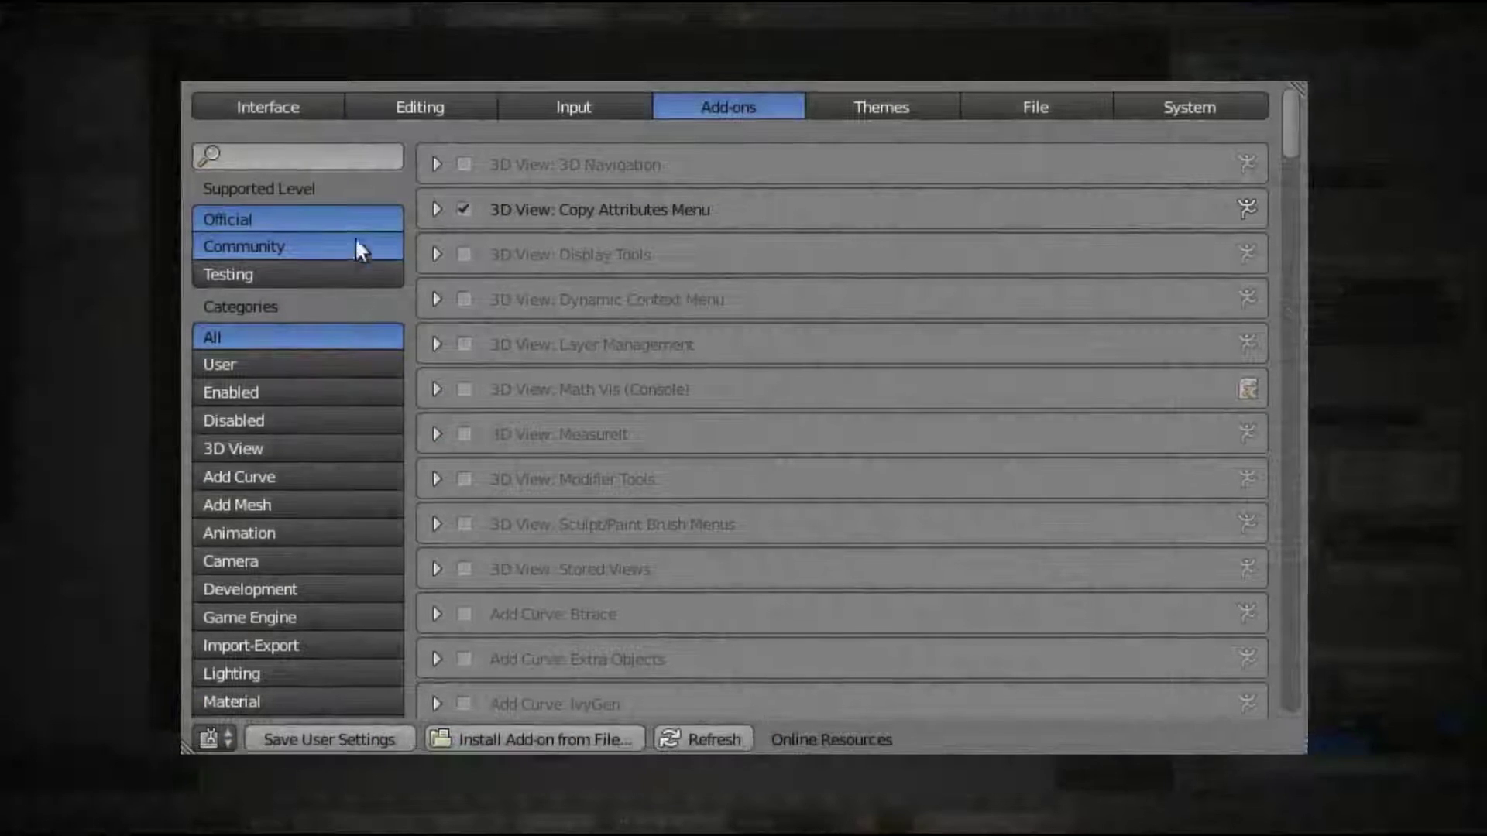
left_click(355, 153)
type("skini")
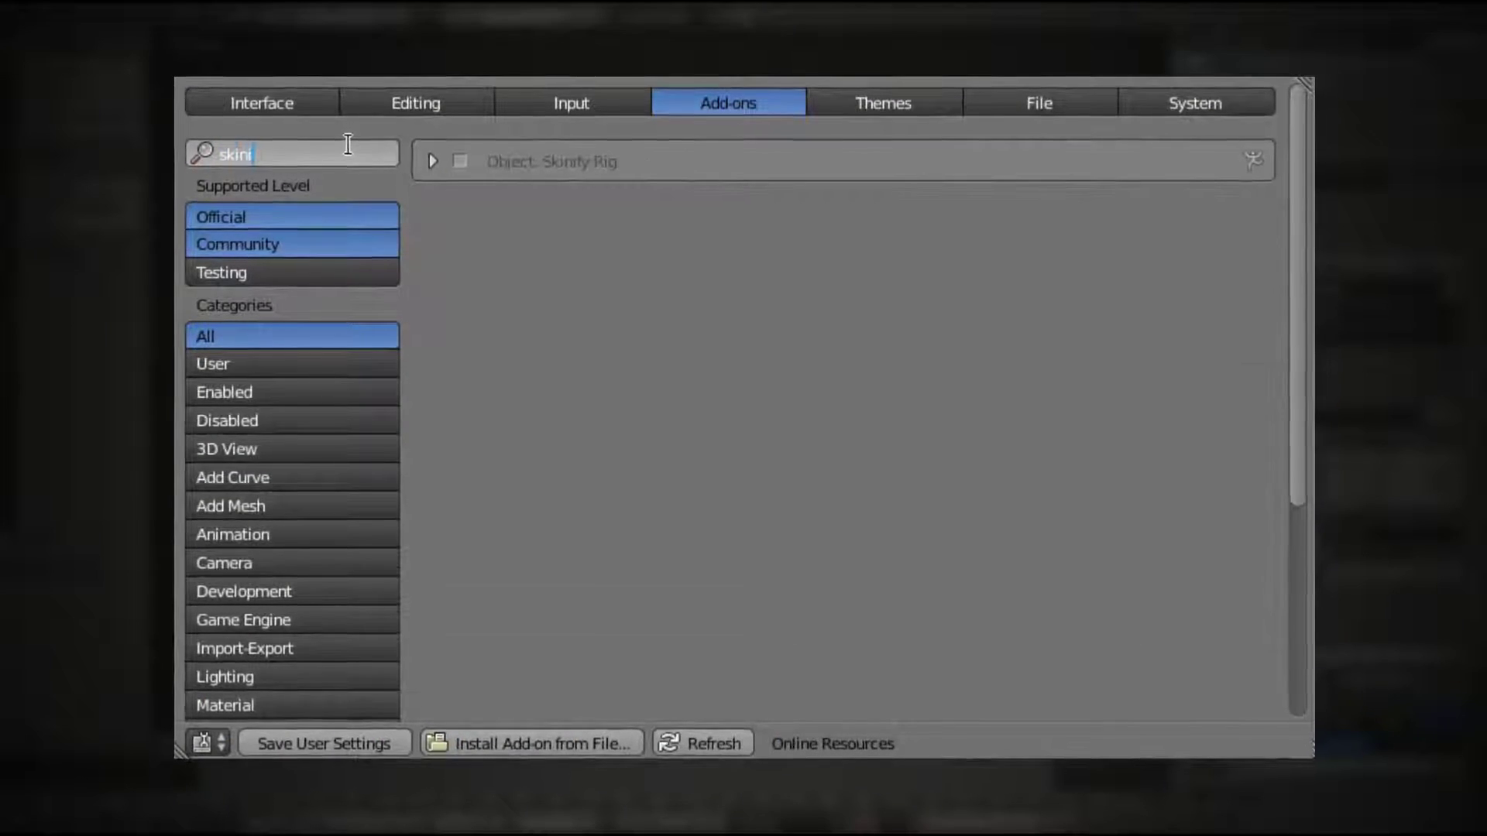
key("Return")
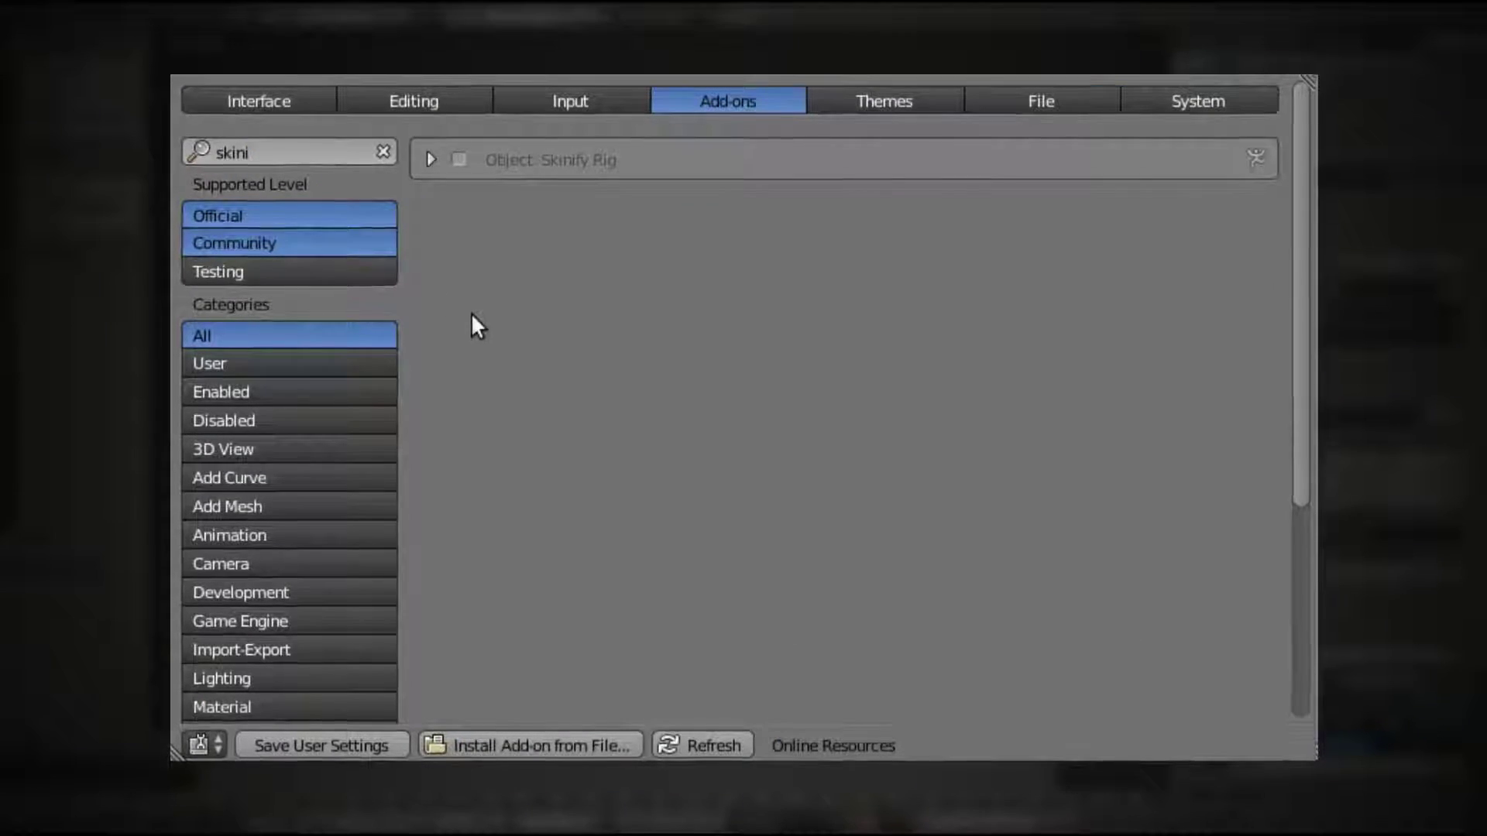
left_click(460, 156)
left_click(426, 158)
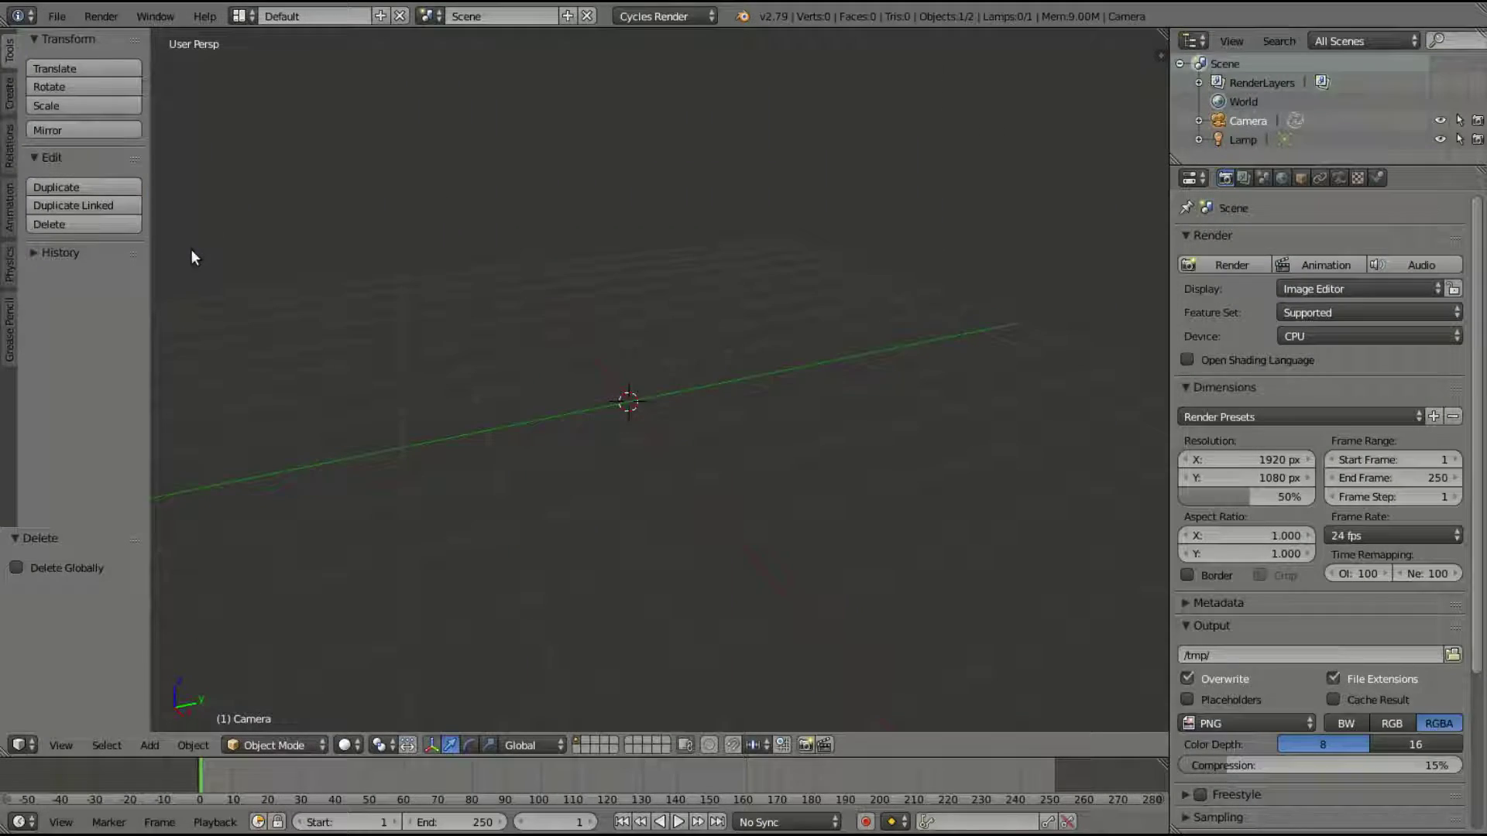
key("shift+a")
left_click(9, 93)
scroll(86, 214, "down", 5)
scroll(85, 213, "up", 5)
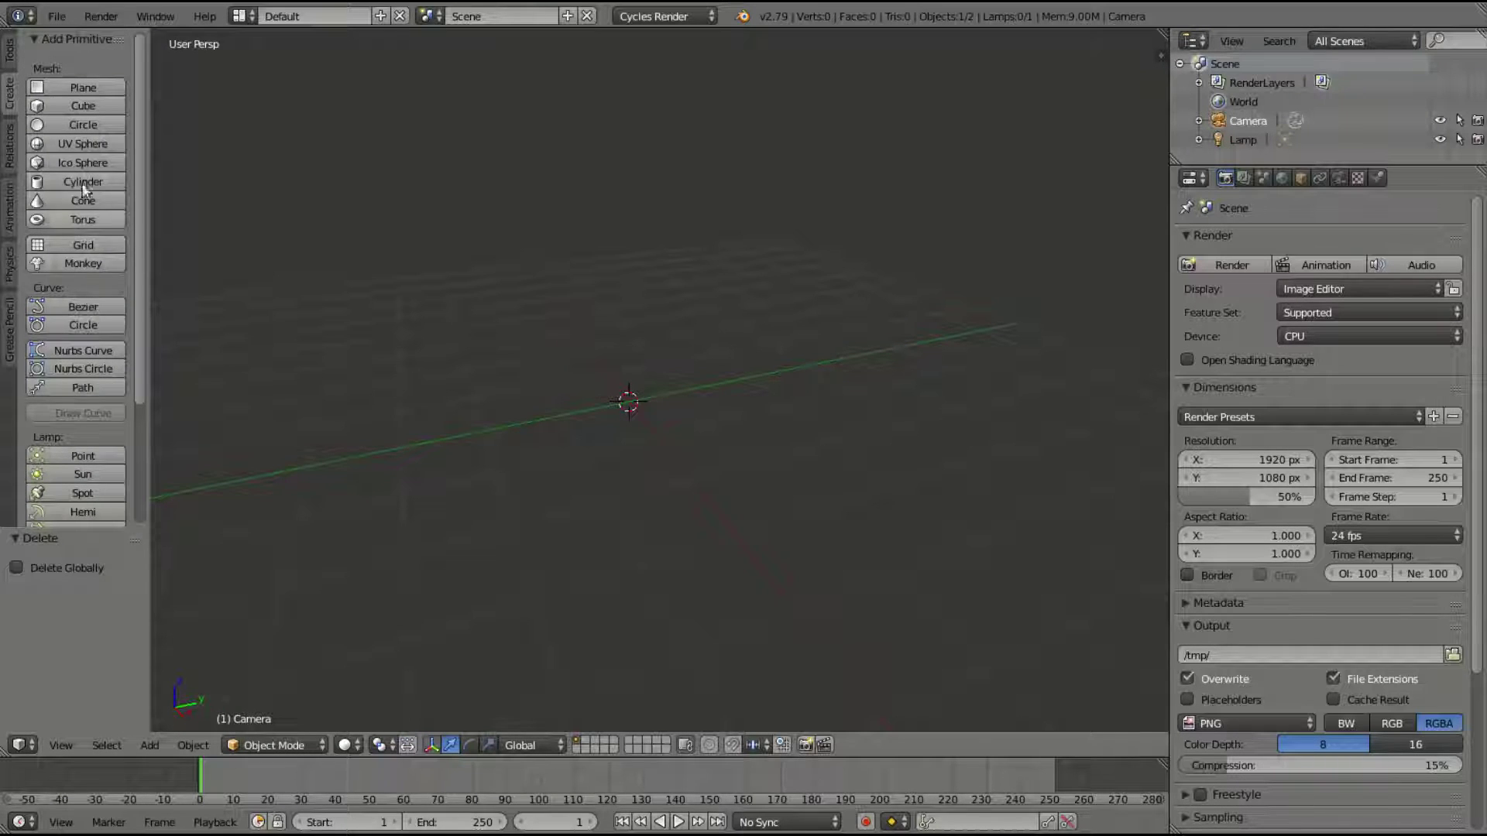
Add a single-bone armature at the 3D cursor and scale it up by about 2.62.
key("shift+a")
mouse_move(612, 354)
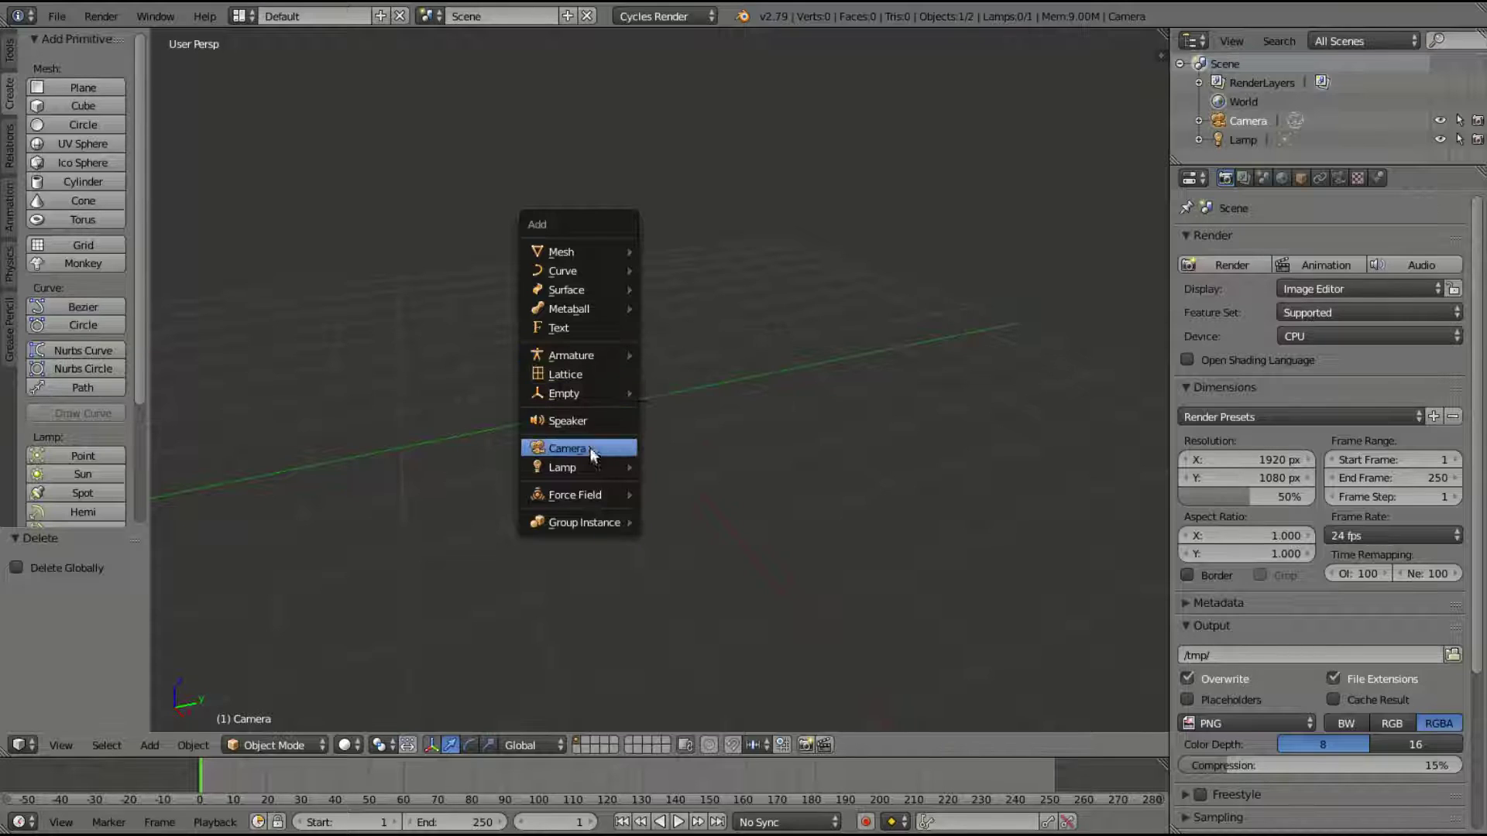
left_click(731, 353)
middle_click_drag(924, 458, 762, 432)
key("Tab")
scroll(954, 424, "up", 5)
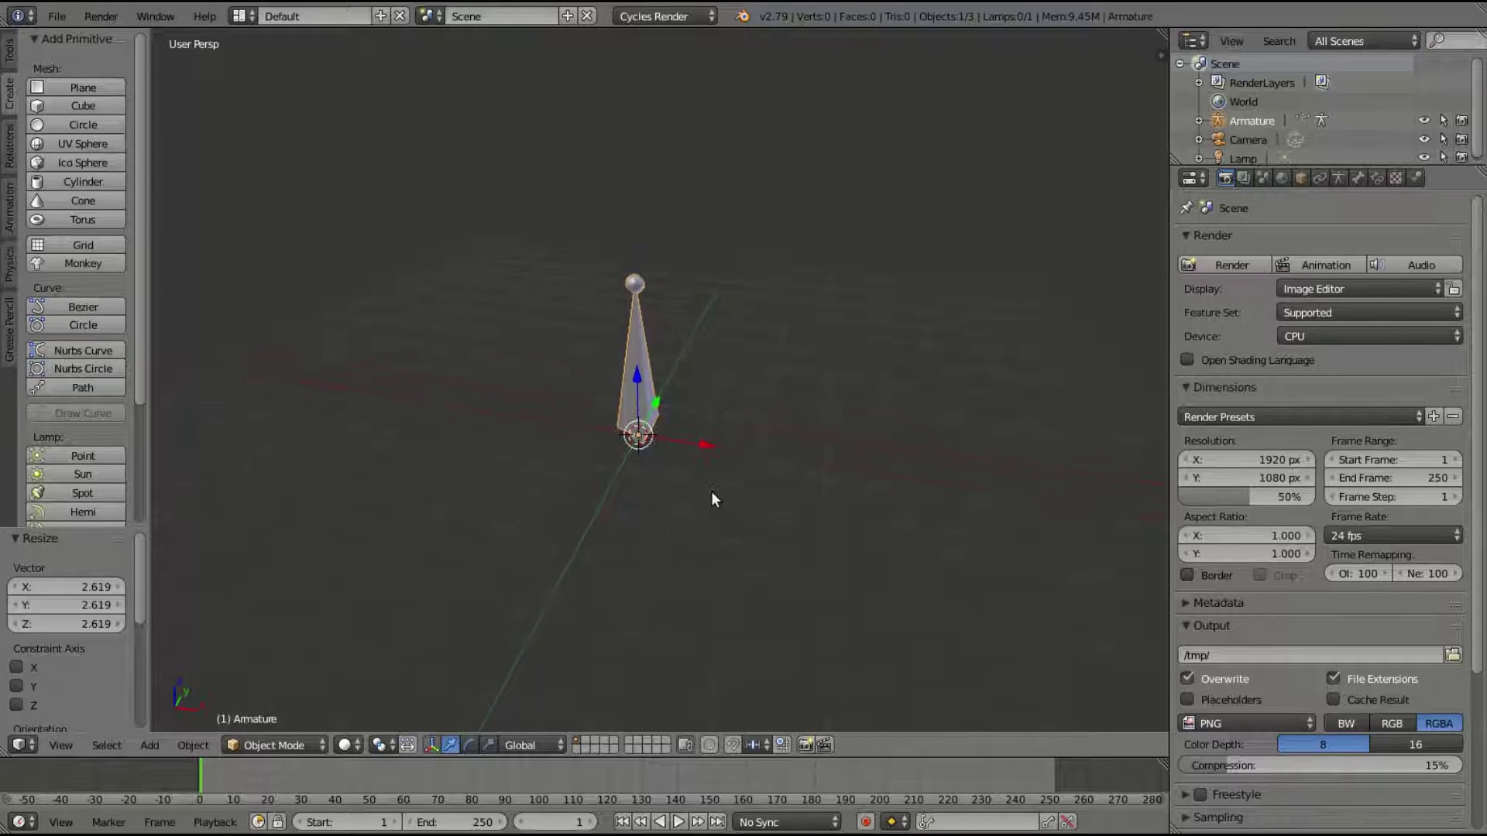
In Edit Mode, lower the bone's tip about 0.215 along Z and extrude a second bone upward about 2 units.
key("e")
key("z")
left_click(646, 273)
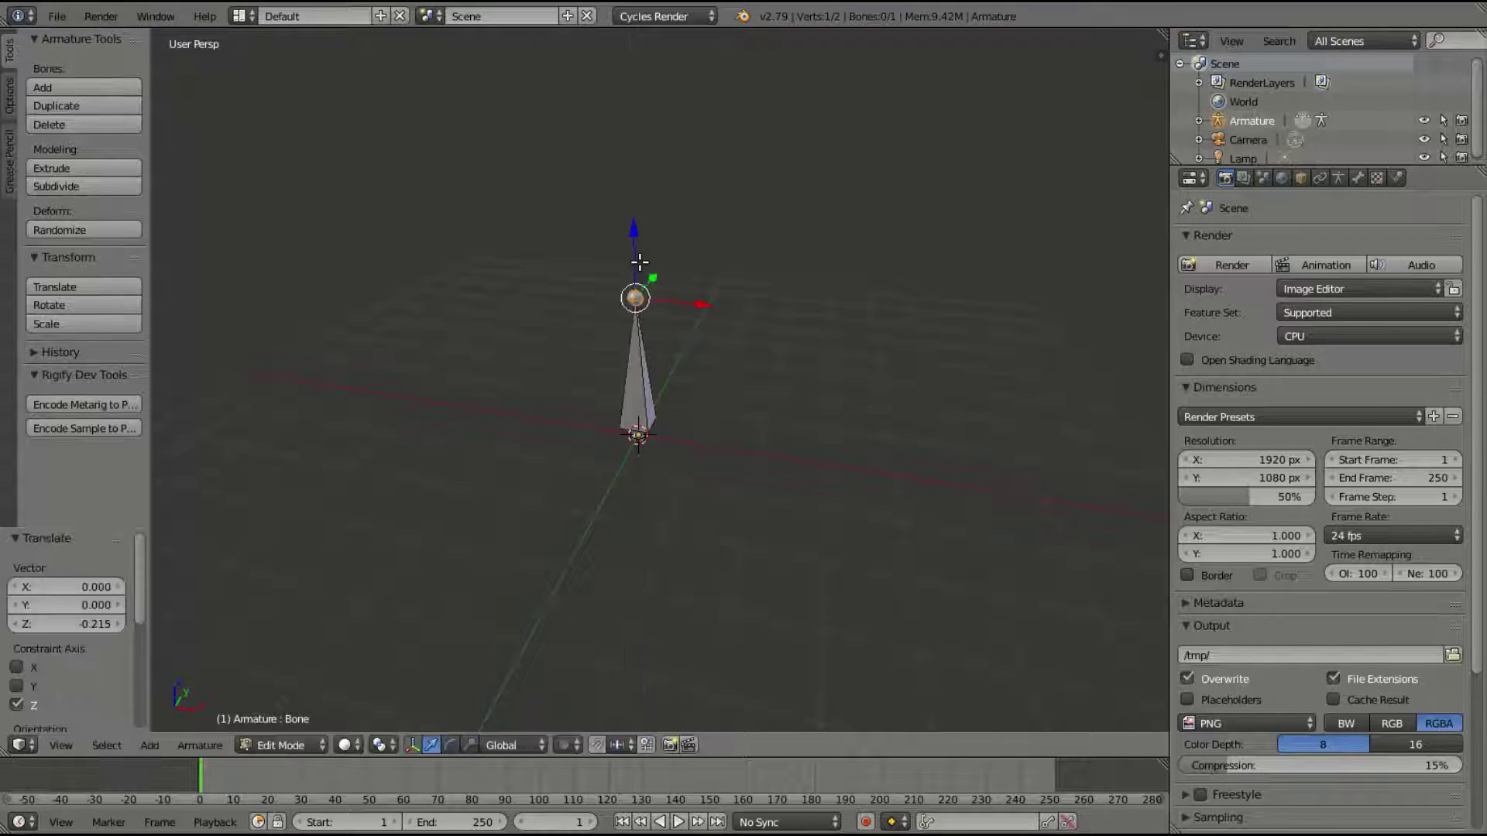
key("g")
key("z")
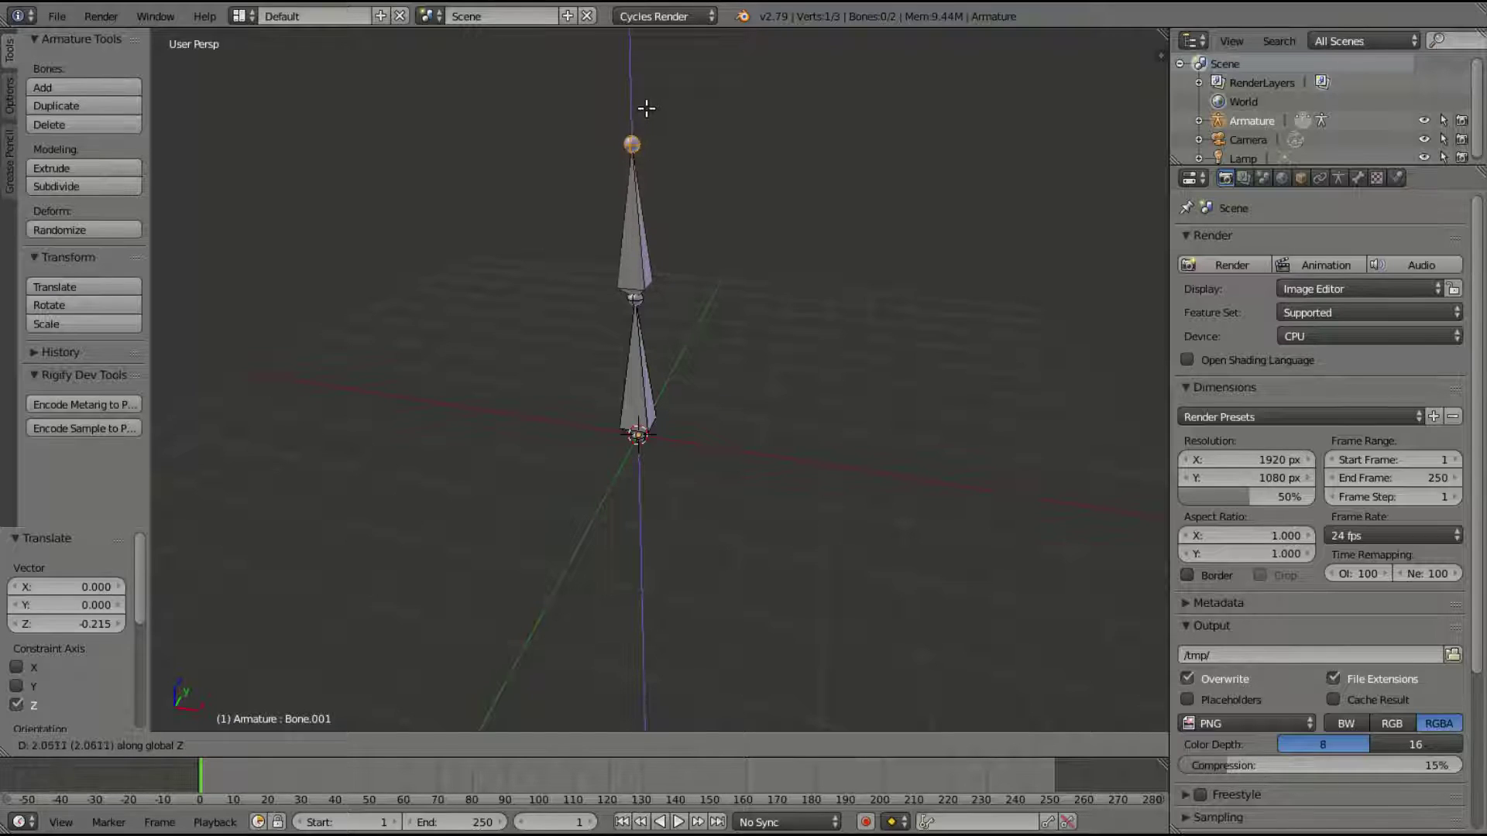
left_click(645, 109)
Extrude two more bones straight up along Z, the first about 2 units long, and return to Object Mode.
middle_click_drag(673, 186, 687, 371, "shift")
key("e")
key("z")
left_click(688, 208)
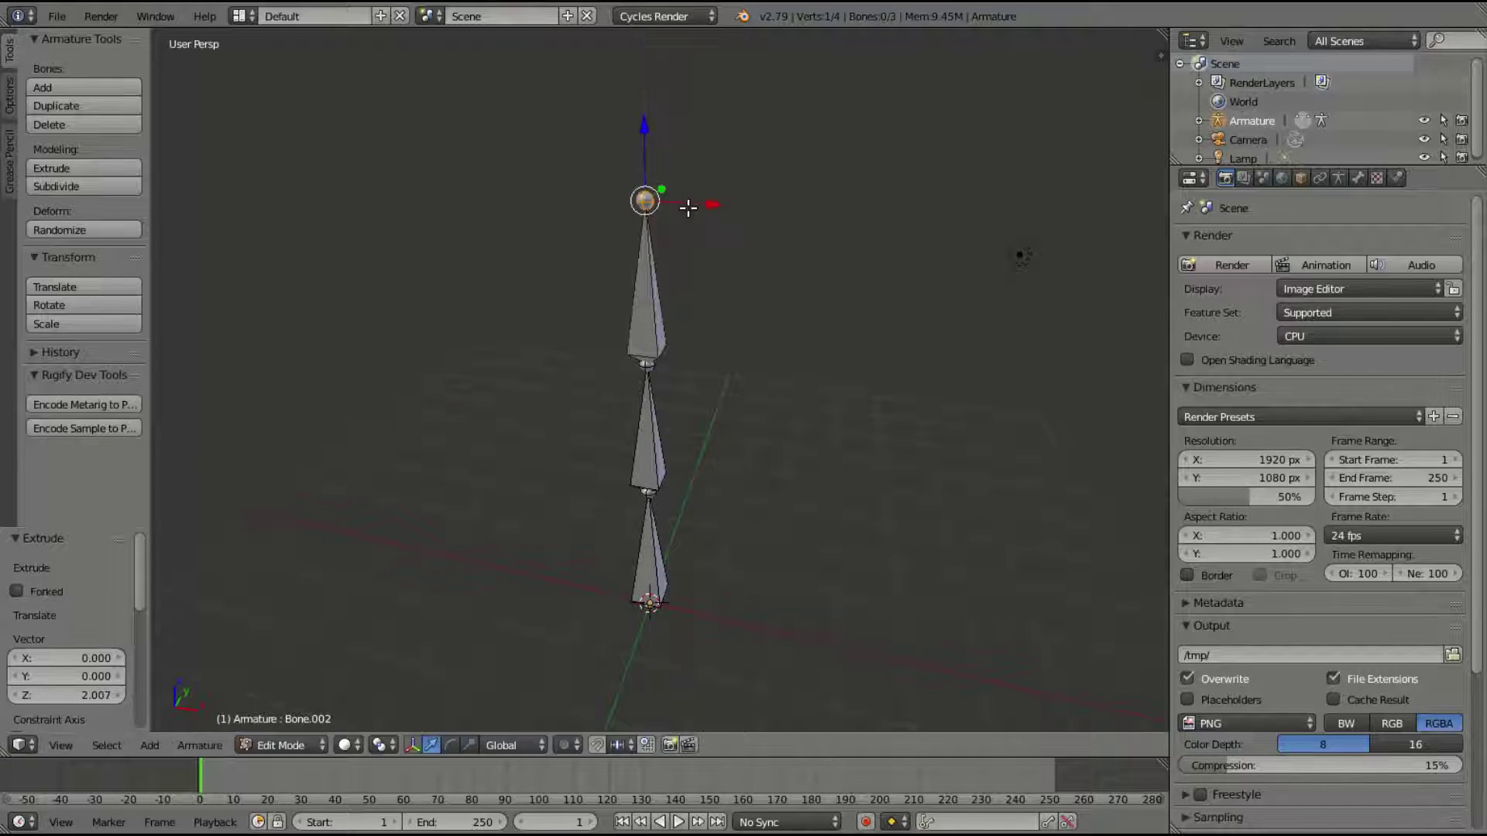
key("e")
key("z")
left_click(687, 699)
key("Tab")
scroll(684, 518, "down", 2)
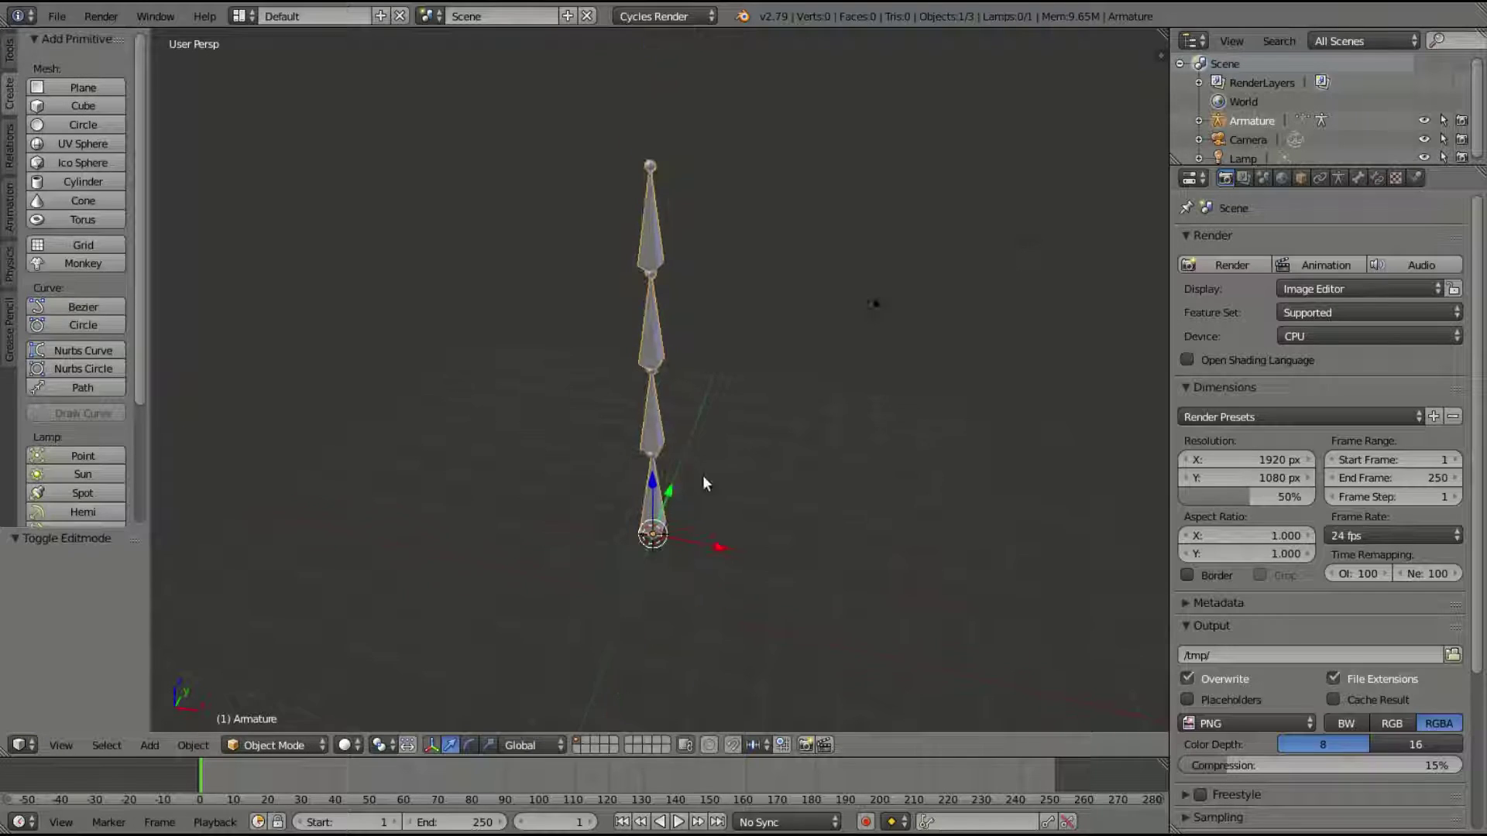
middle_click_drag(703, 477, 758, 495)
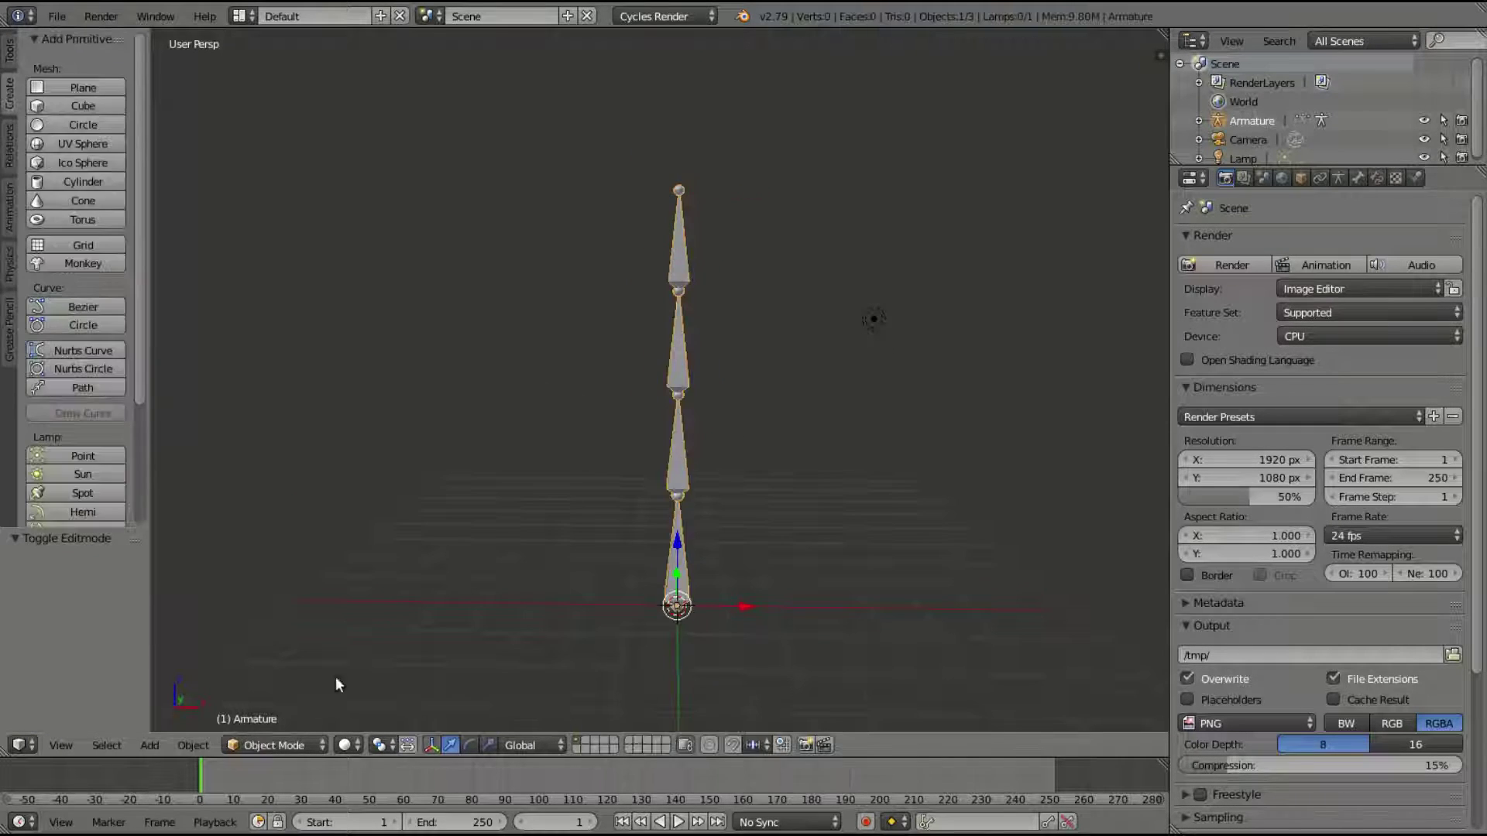
In Pose Mode, rotate the third bone, the second bone by about 46.7°, and the top bone sideways.
left_click(272, 681)
key("r")
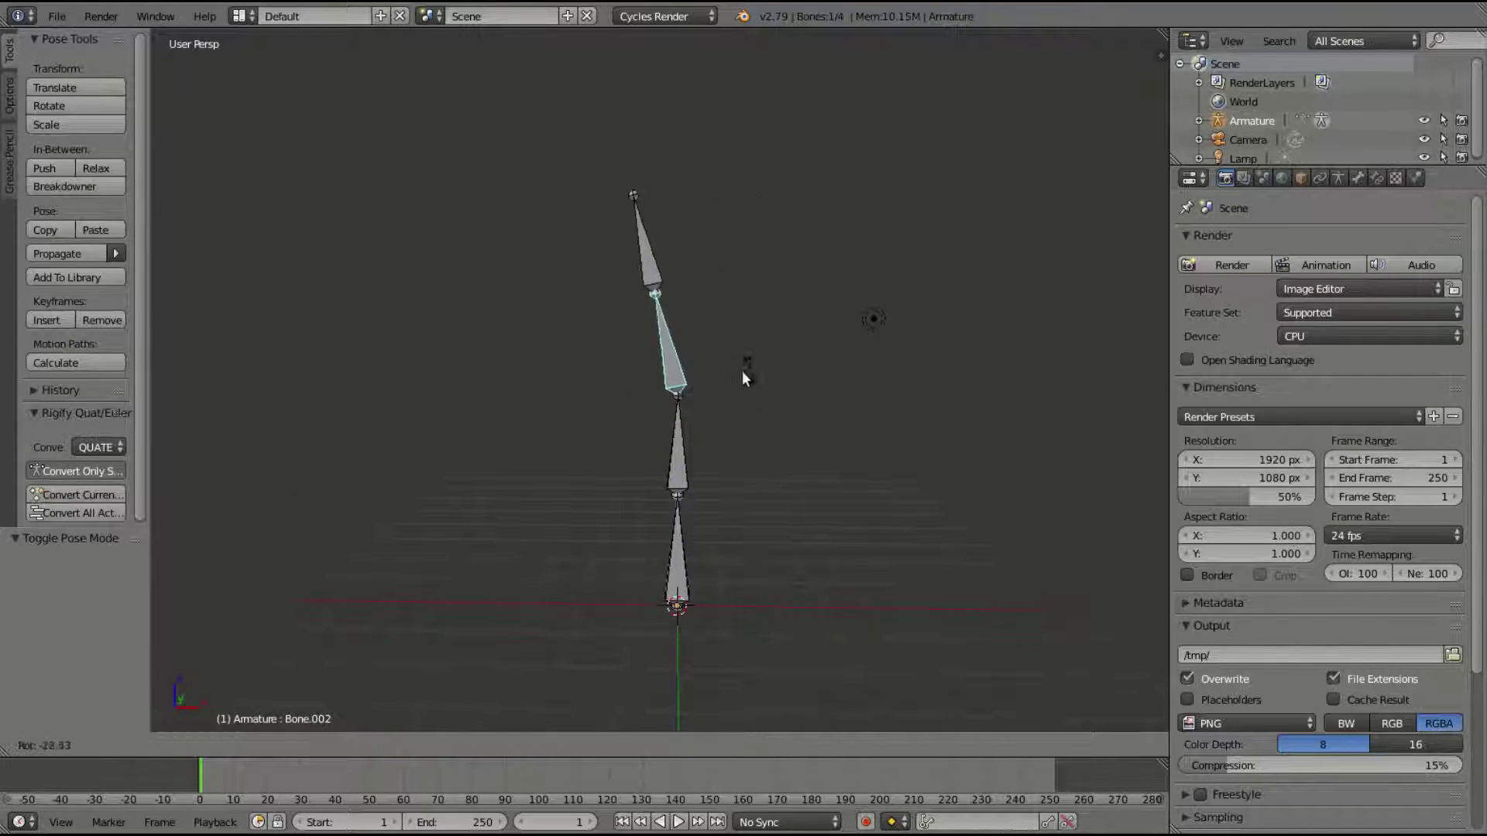
left_click(694, 359)
right_click(680, 453)
key("r")
left_click(718, 421)
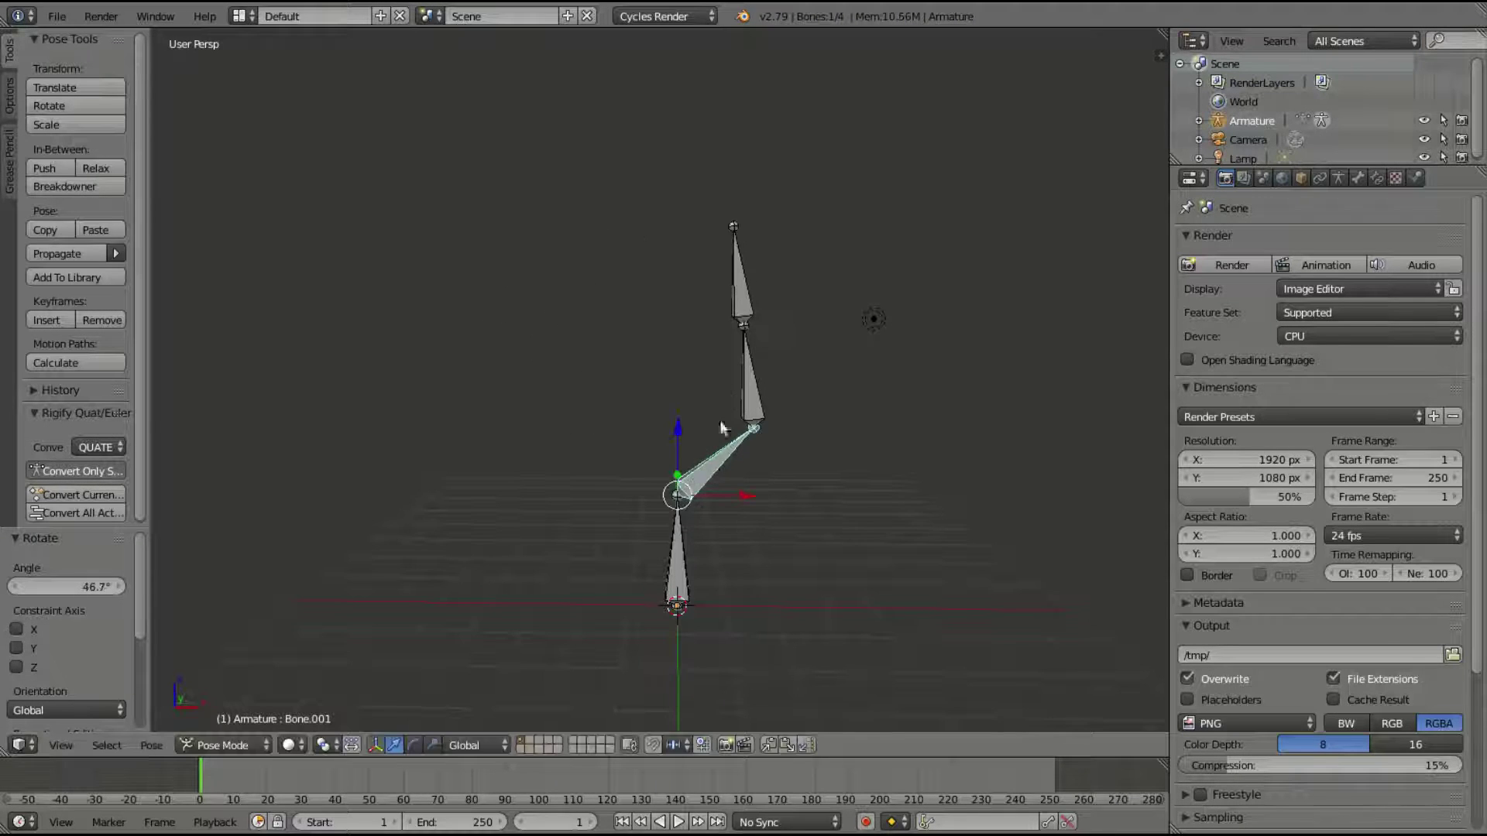
right_click(740, 304)
key("r")
left_click(711, 309)
key("Tab")
key("Tab")
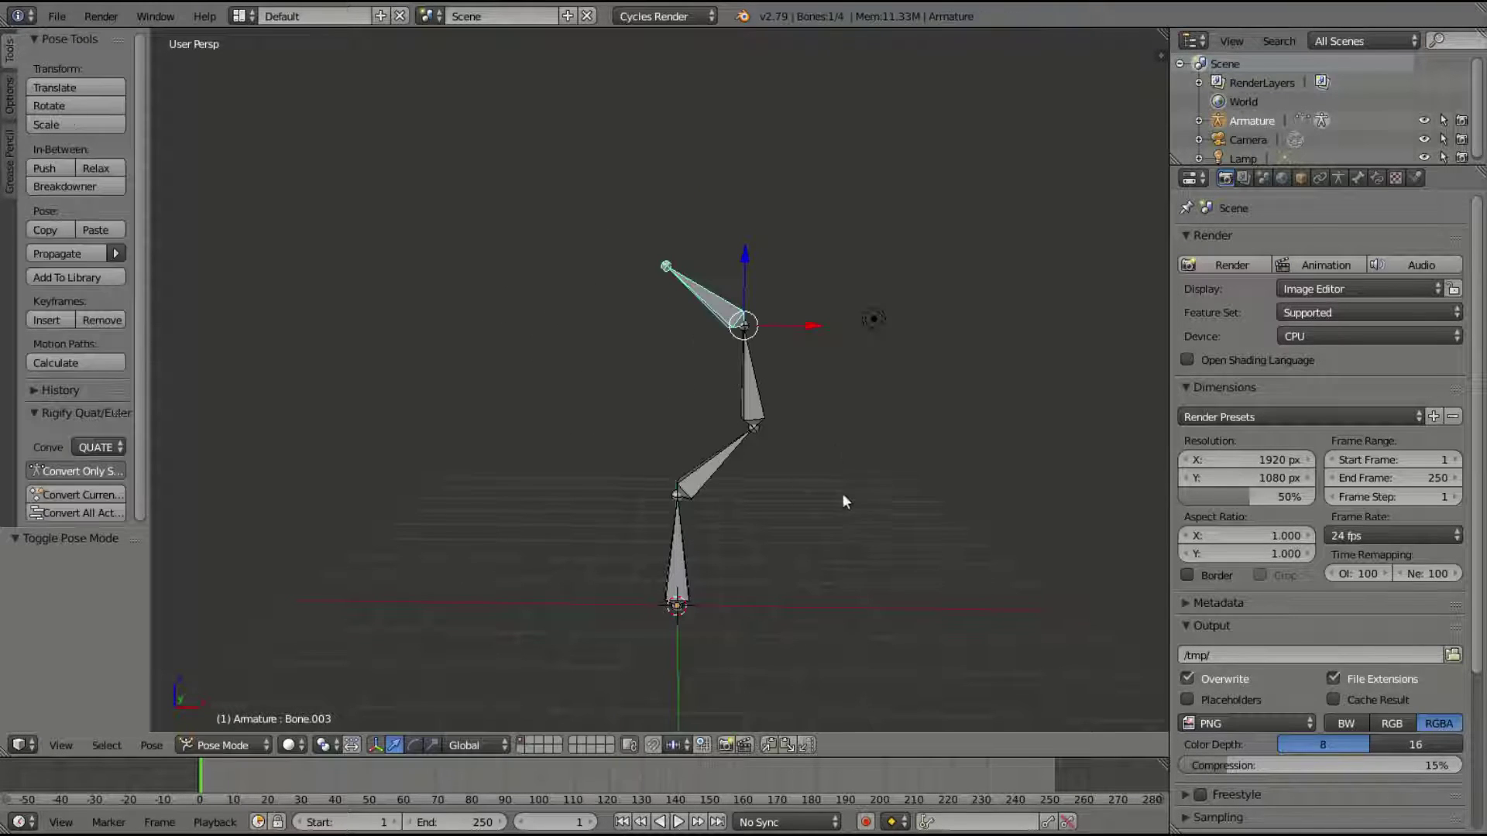
Undo the bone rotations so that the chain is straight again.
middle_click_drag(842, 494, 768, 448)
key("ctrl+z")
key("ctrl+z")
key("ctrl+z")
key("ctrl+z")
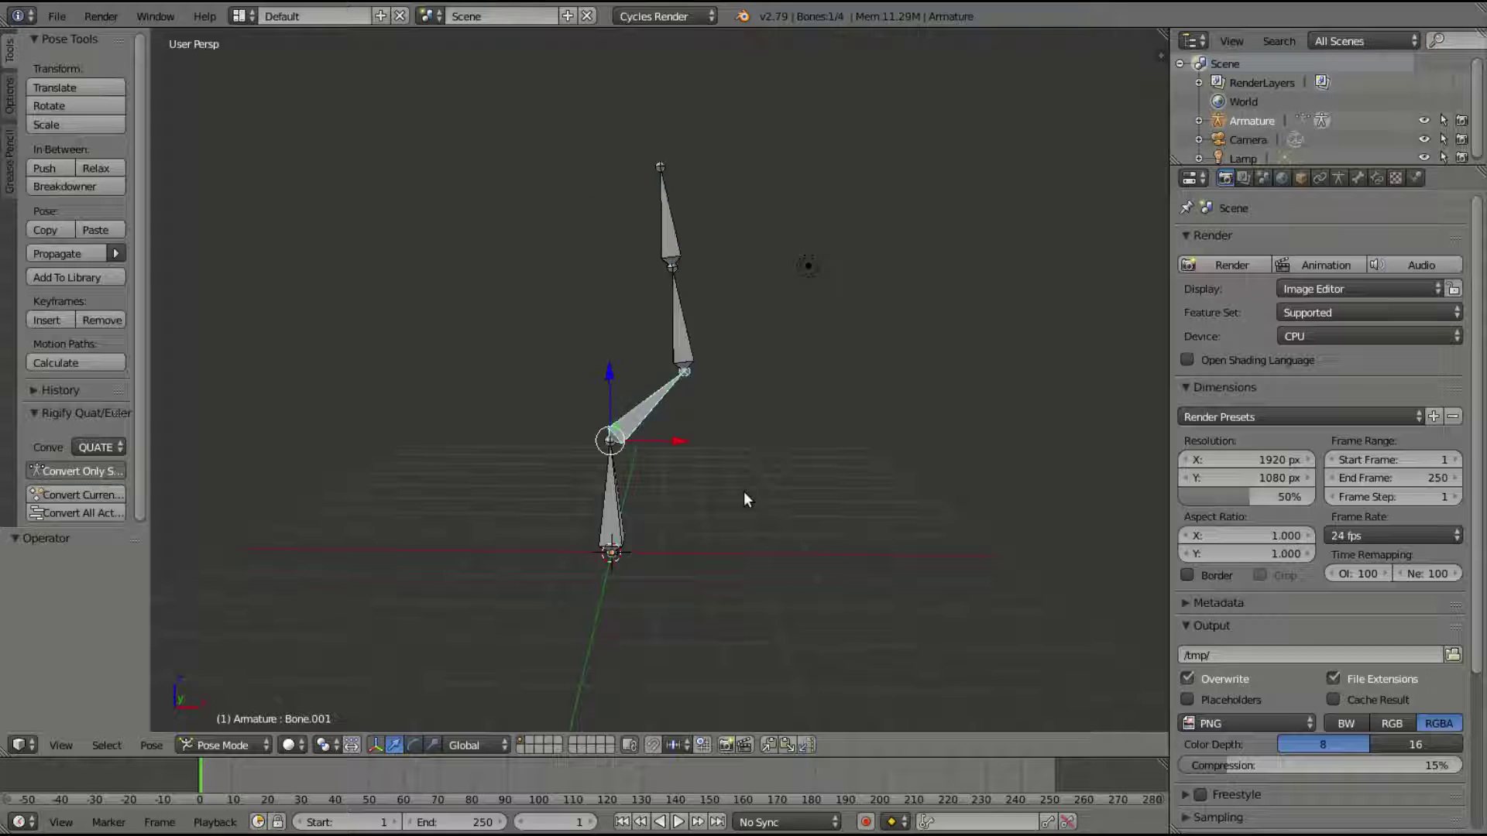
Show the bone's Skinify Rig settings and switch the armature to Object Mode and back to Pose Mode.
left_click(1358, 178)
scroll(1301, 457, "down", 12)
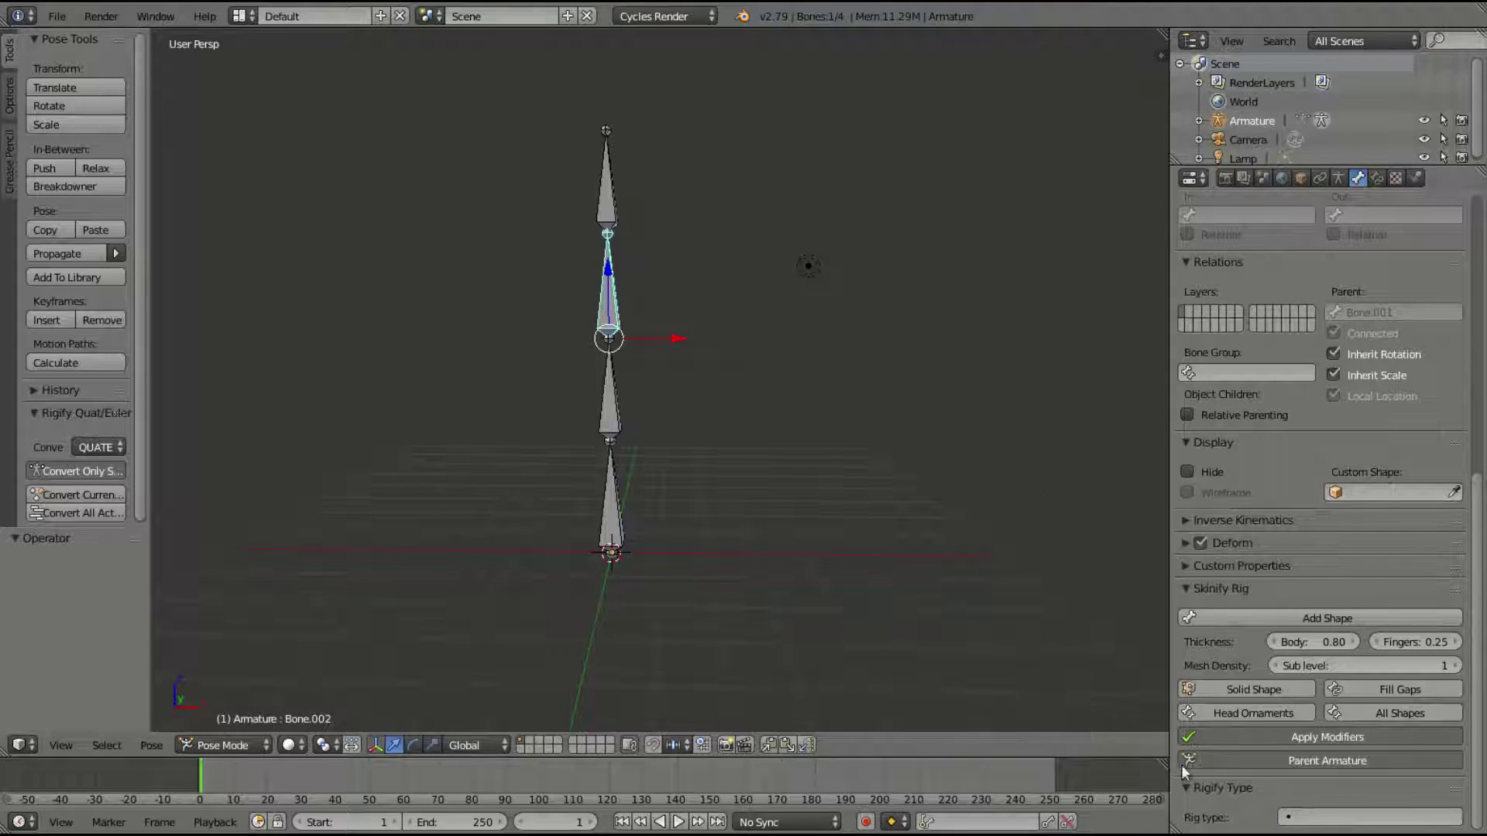
left_click(222, 745)
left_click(203, 721)
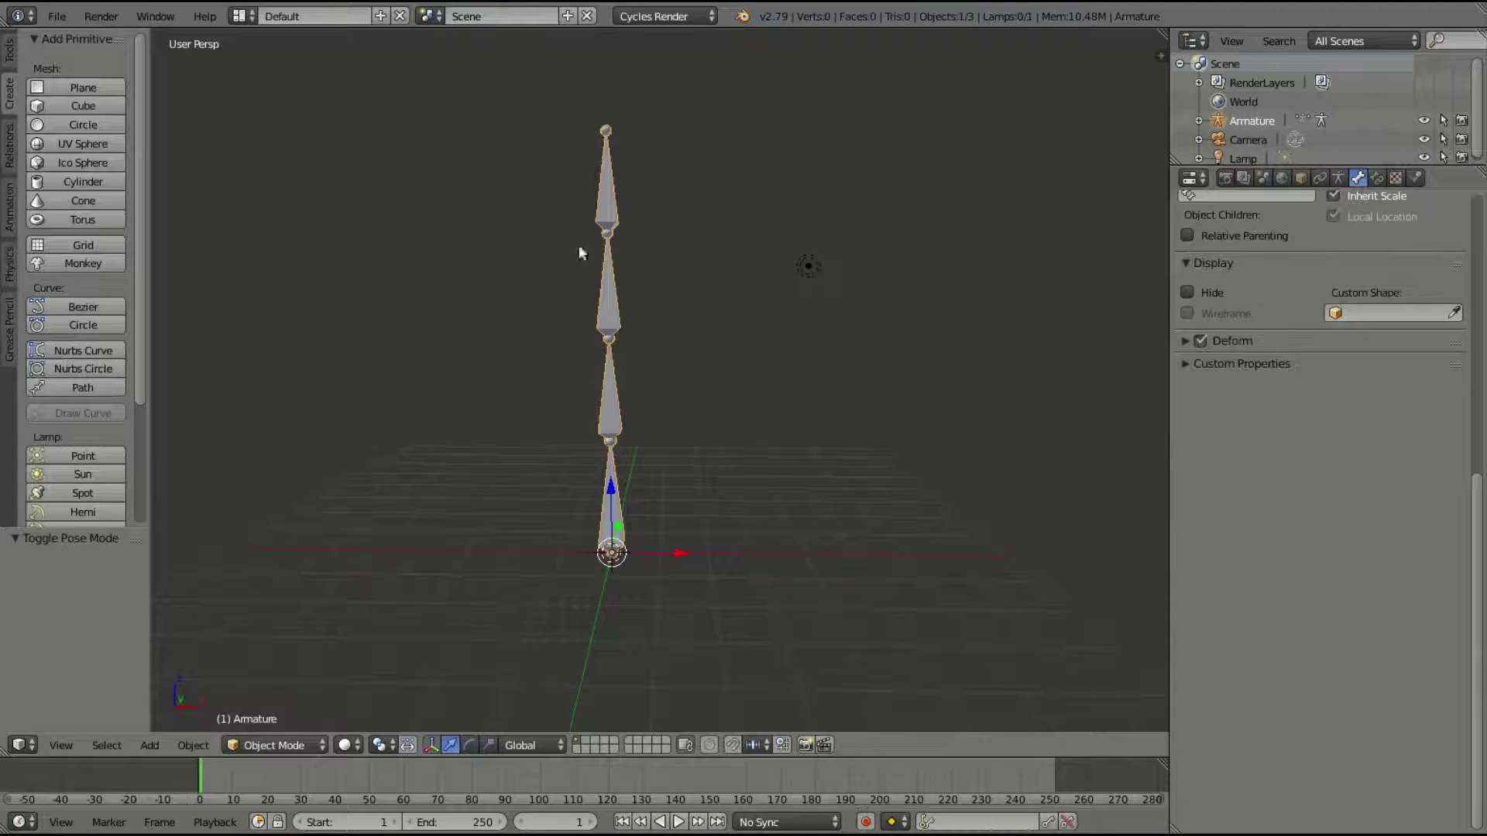
left_click(324, 744)
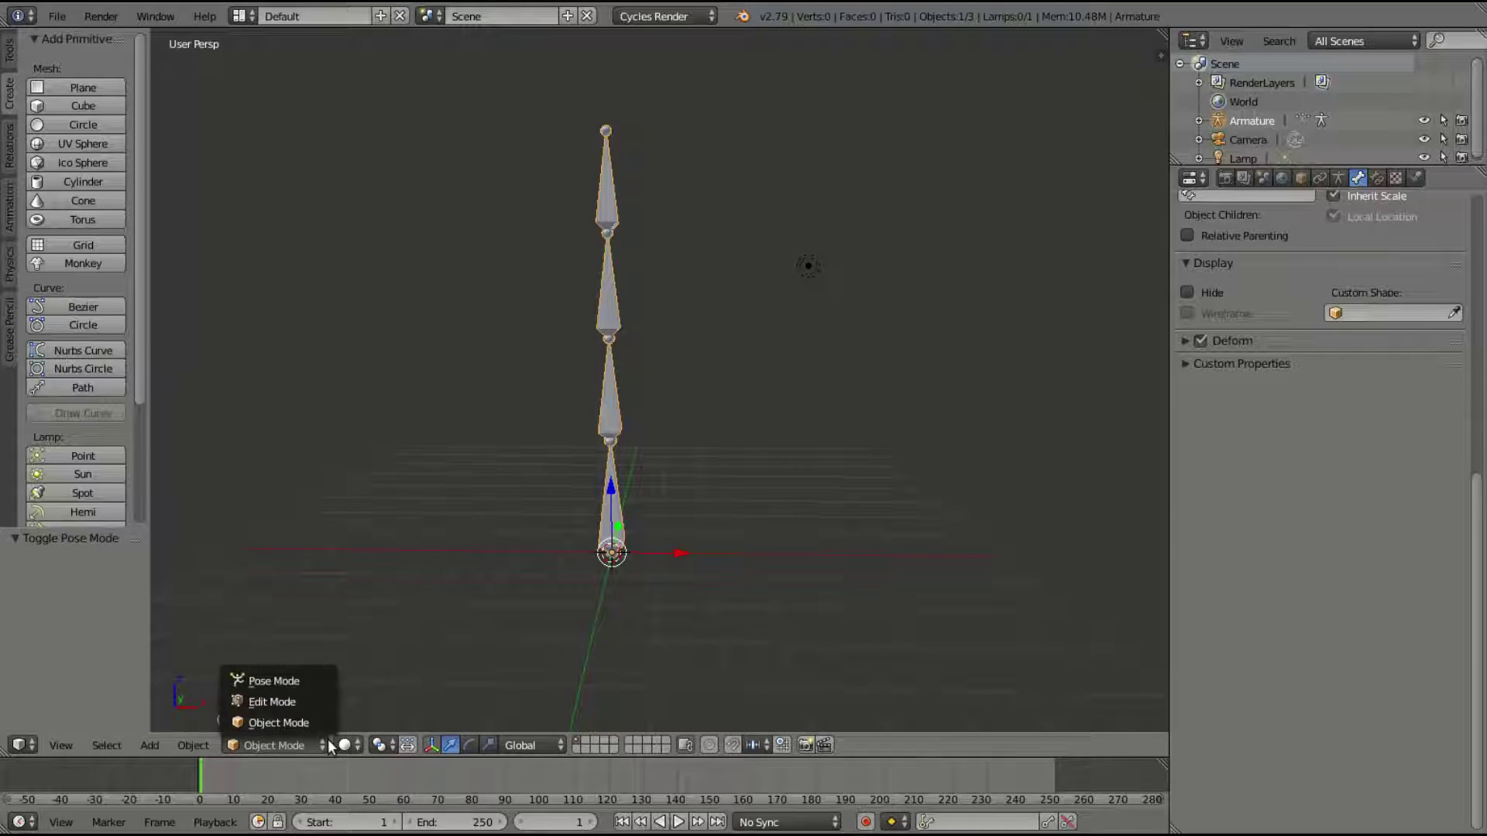
left_click(287, 685)
scroll(703, 396, "up", 1)
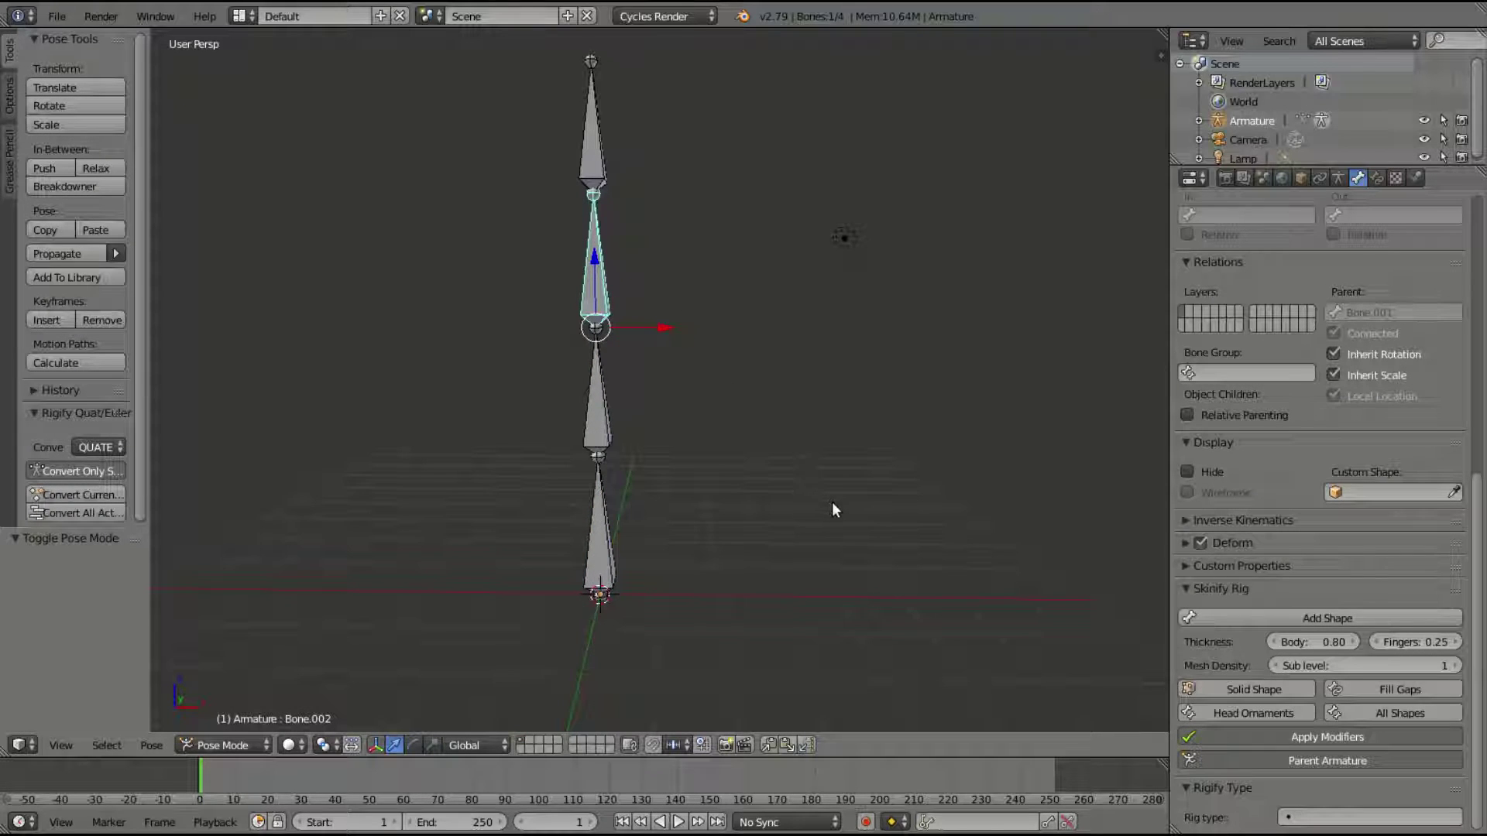
middle_click_drag(832, 502, 782, 500)
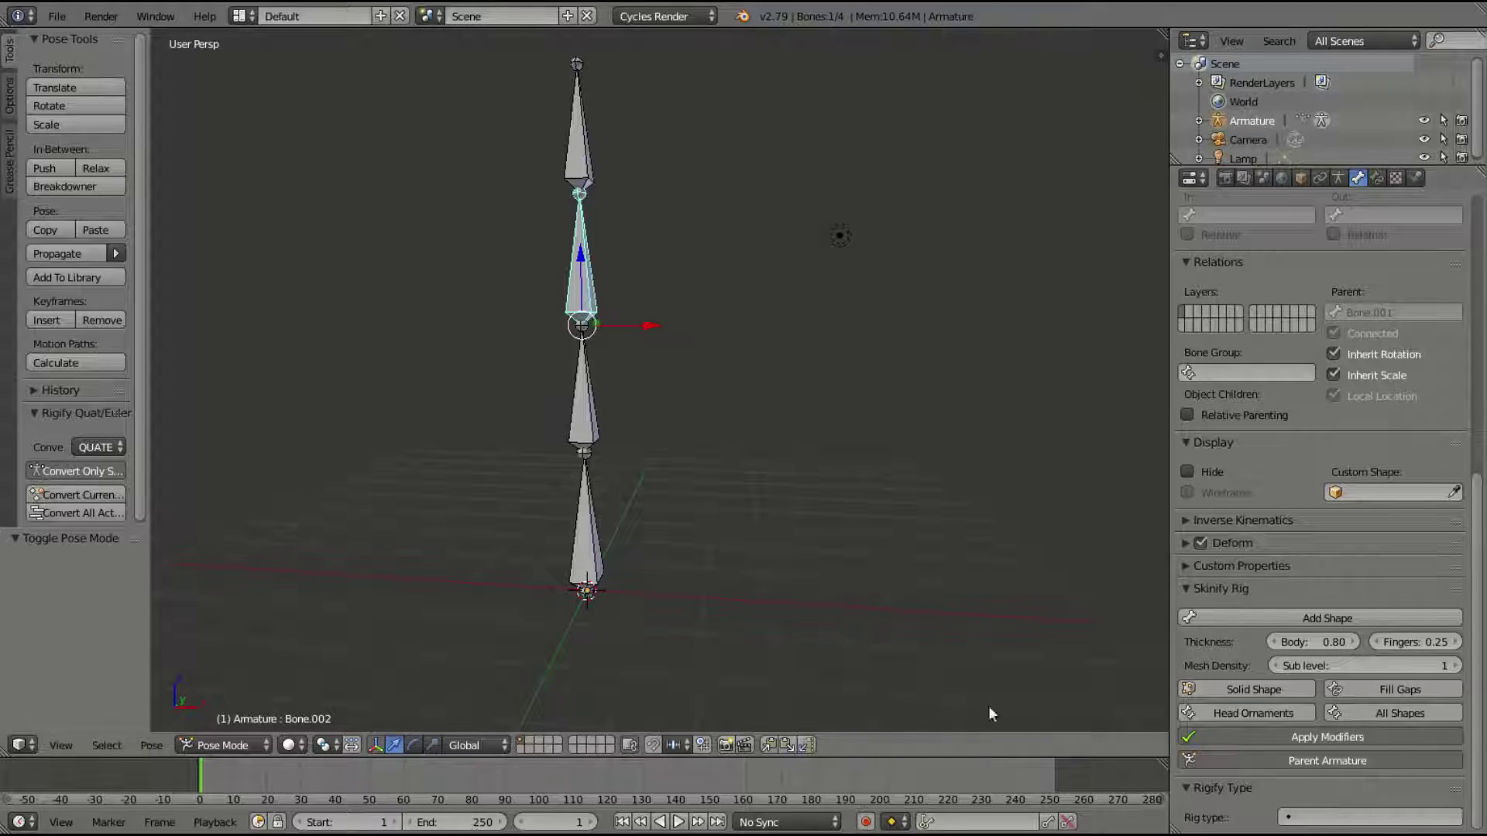
middle_click_drag(991, 714, 1141, 695)
middle_click_drag(797, 609, 808, 613)
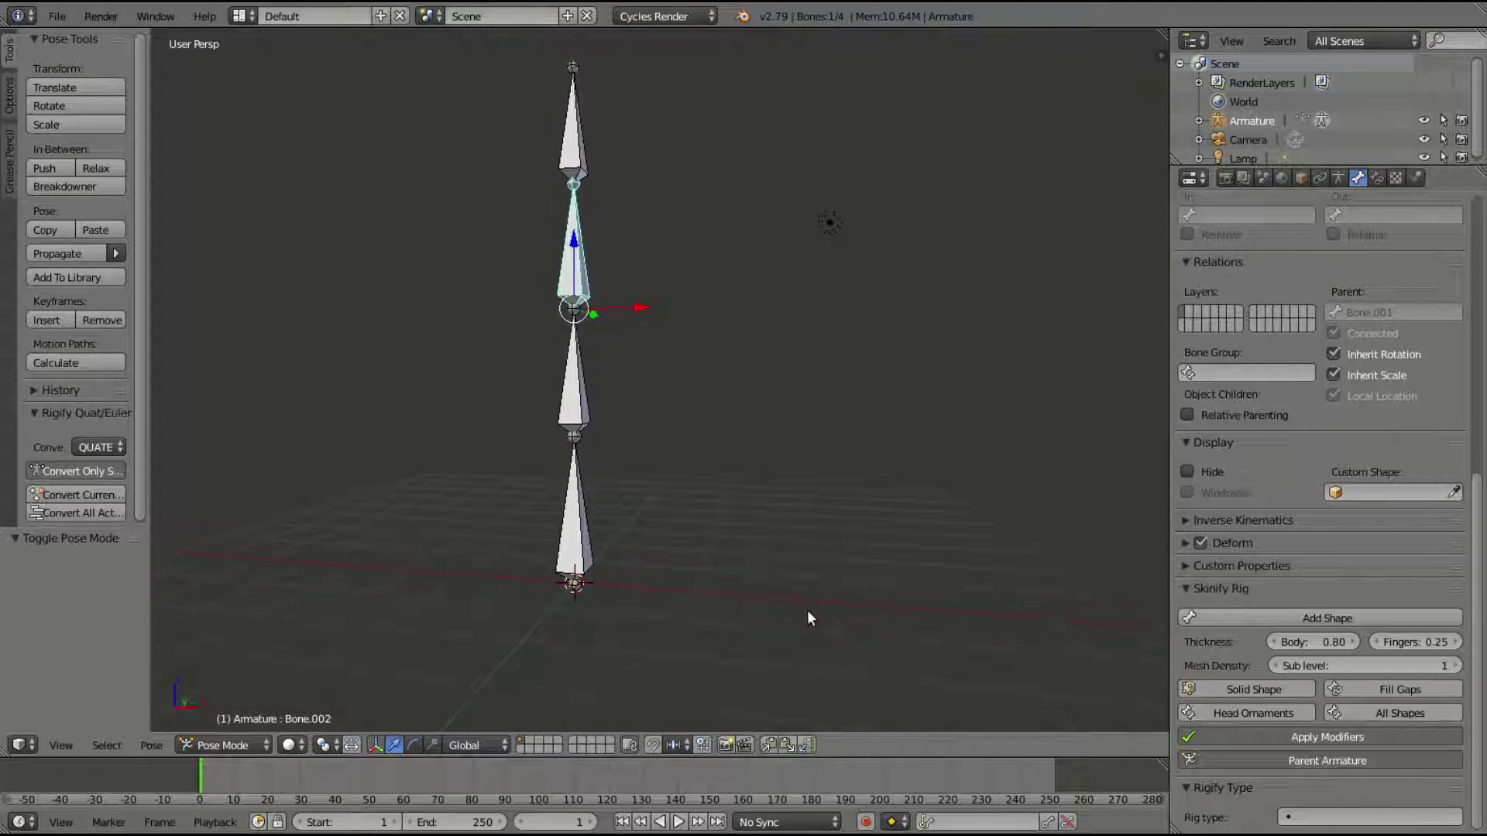
Add a Skinify Rig shape to the third bone only and inspect the mesh up close.
left_click(1365, 619)
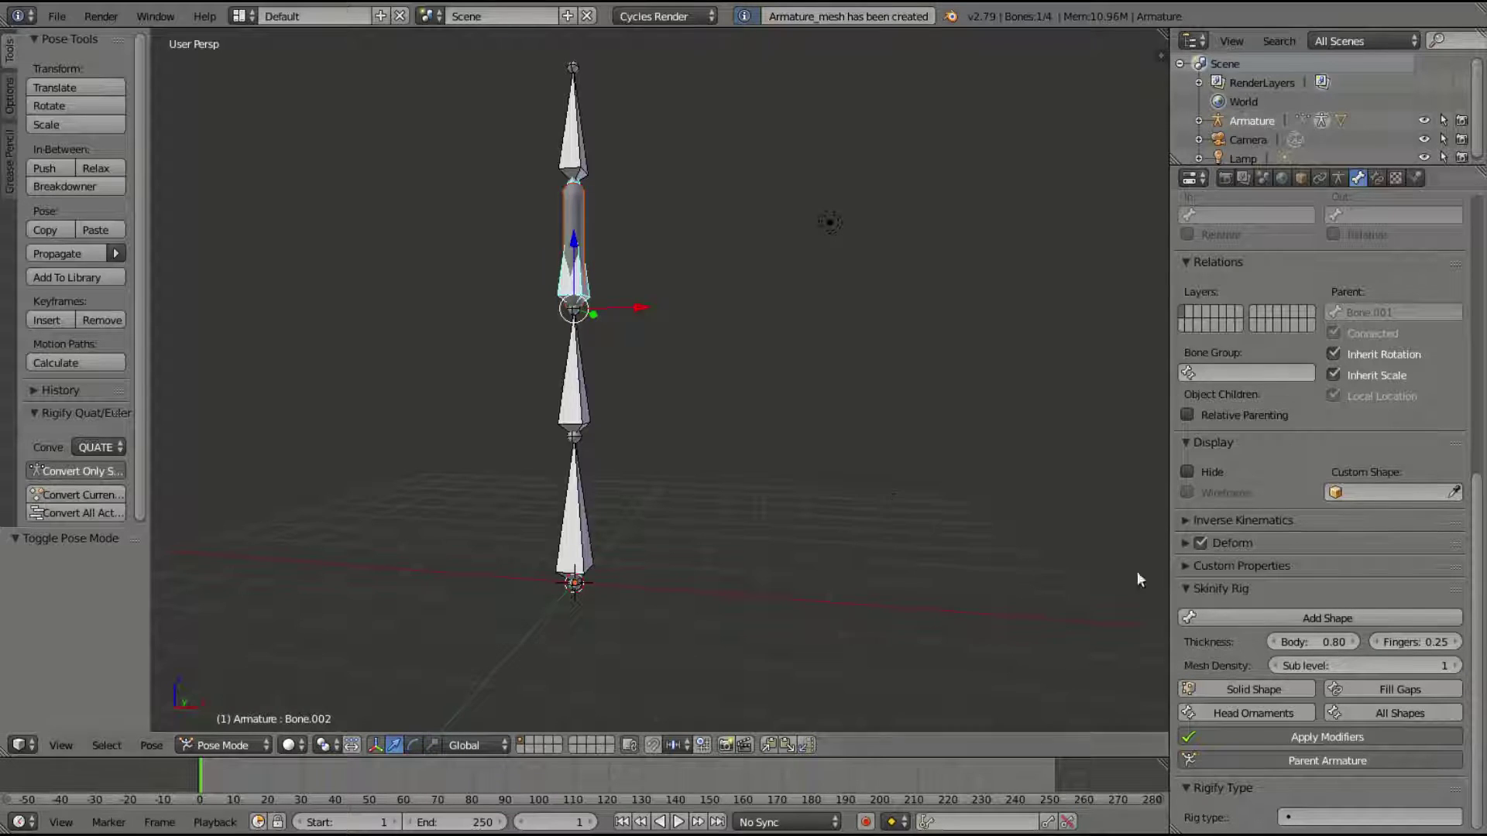
scroll(586, 197, "up", 3)
middle_click_drag(584, 195, 677, 371, "shift")
scroll(683, 433, "up", 3)
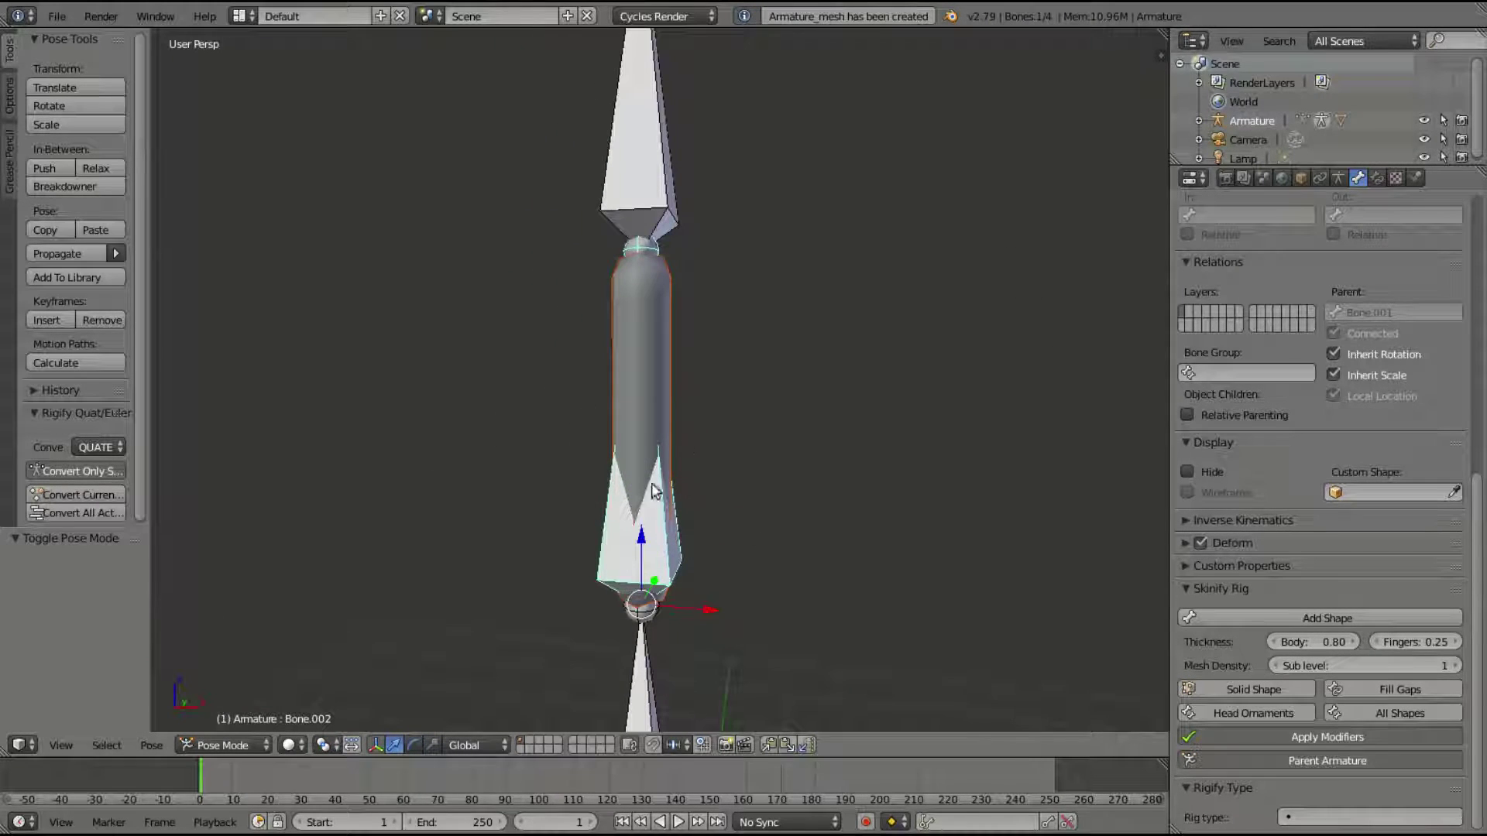
scroll(755, 588, "down", 4)
Undo the shape added to the third bone.
key("ctrl+z")
middle_click_drag(782, 587, 765, 474, "shift")
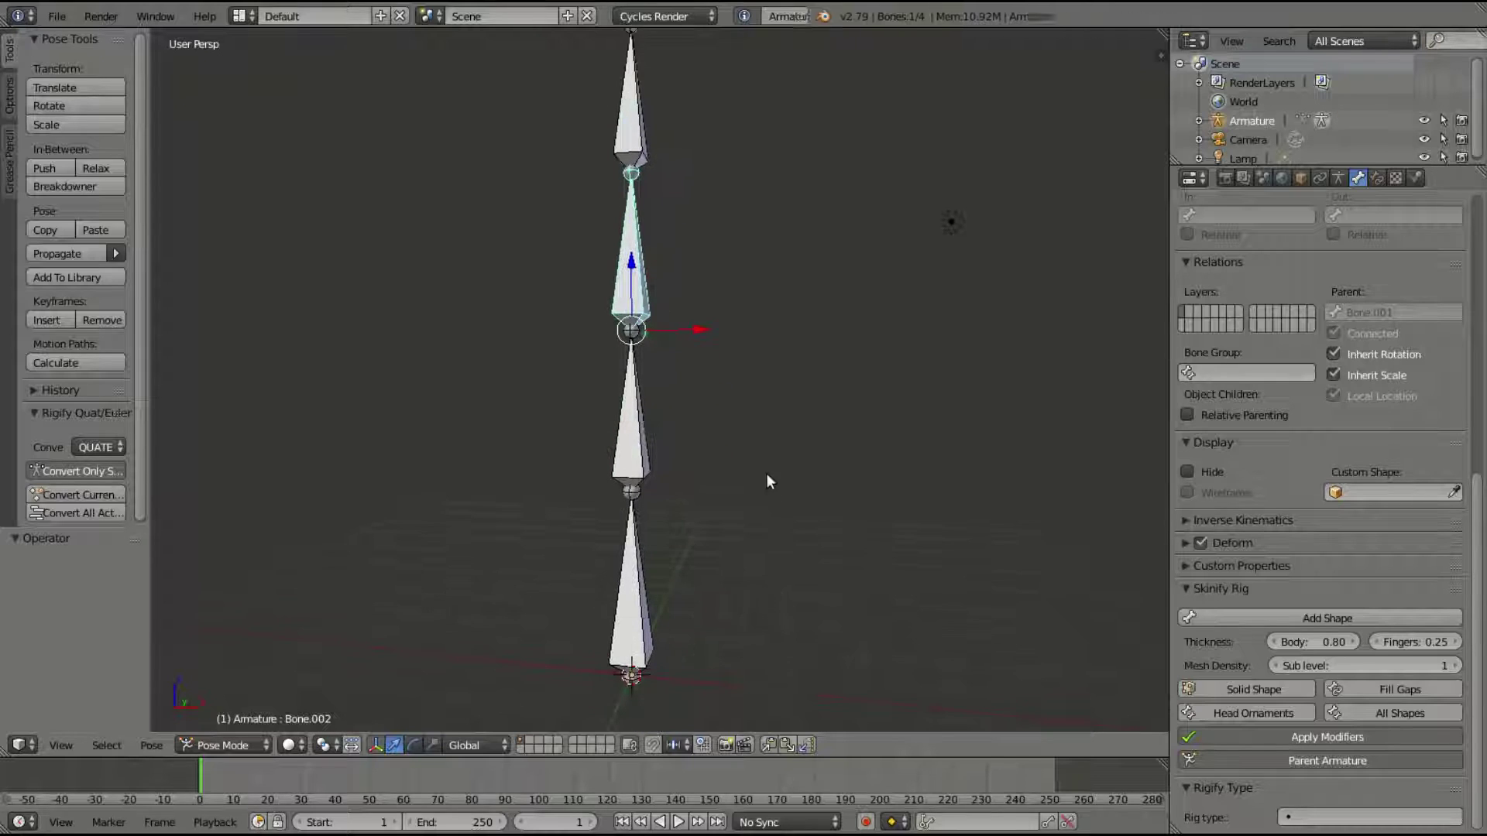
scroll(539, 348, "down", 2)
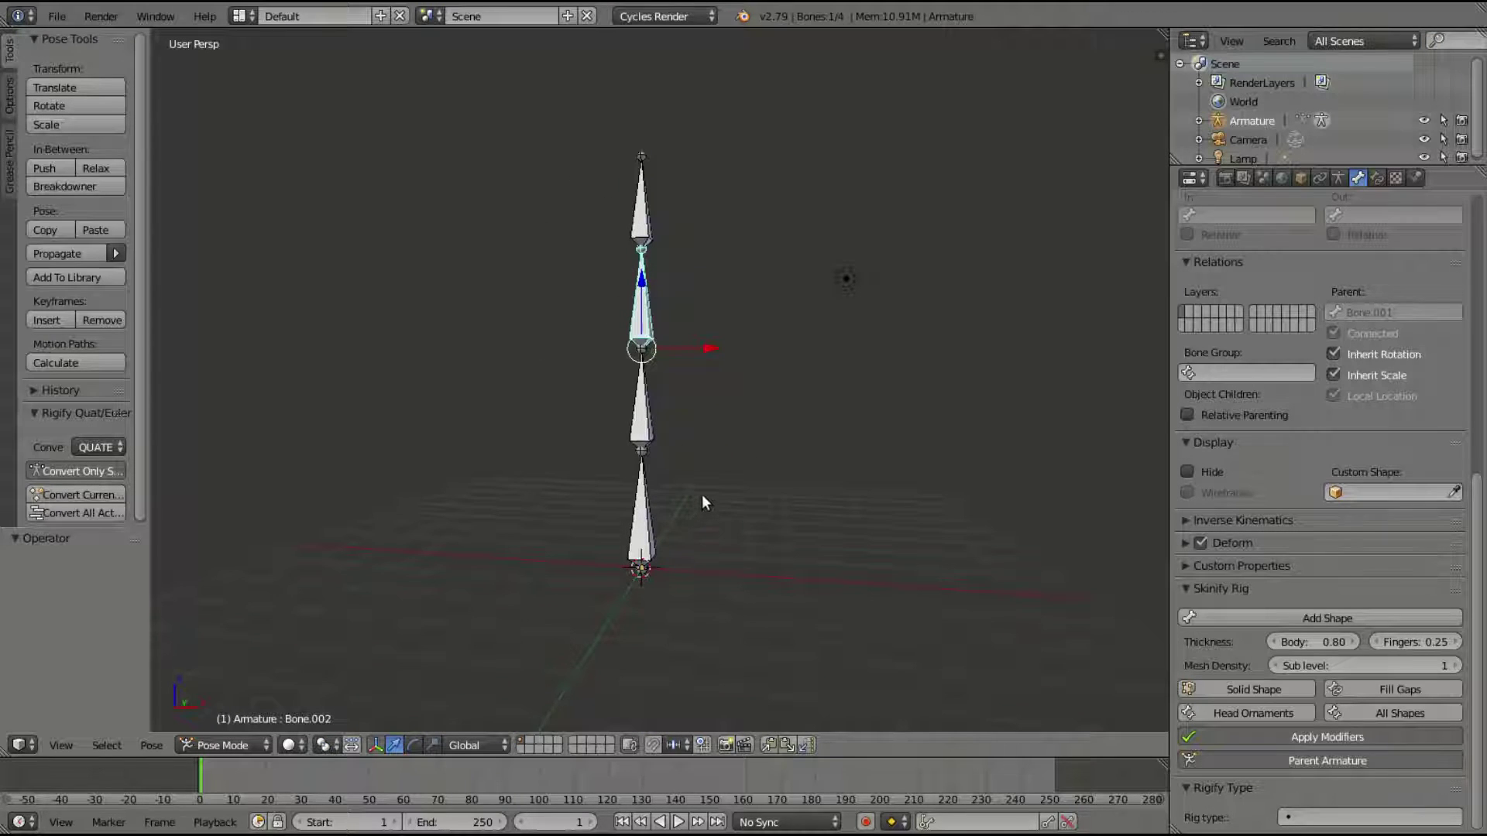
Select all four bones and add a Skinify Rig shape with body thickness 0.80.
key("a")
key("a")
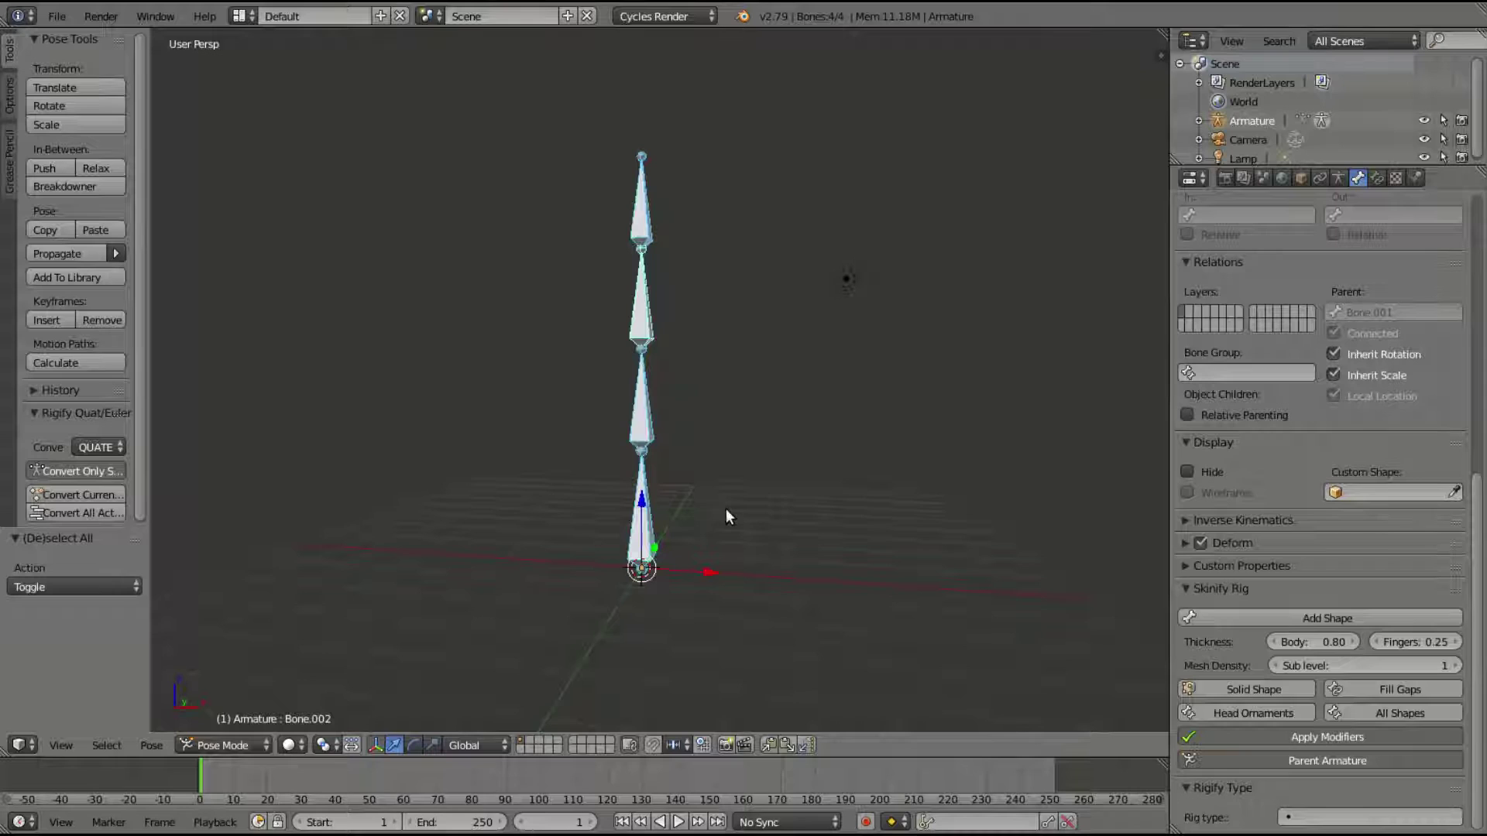
left_click(1270, 618)
scroll(774, 490, "up", 2)
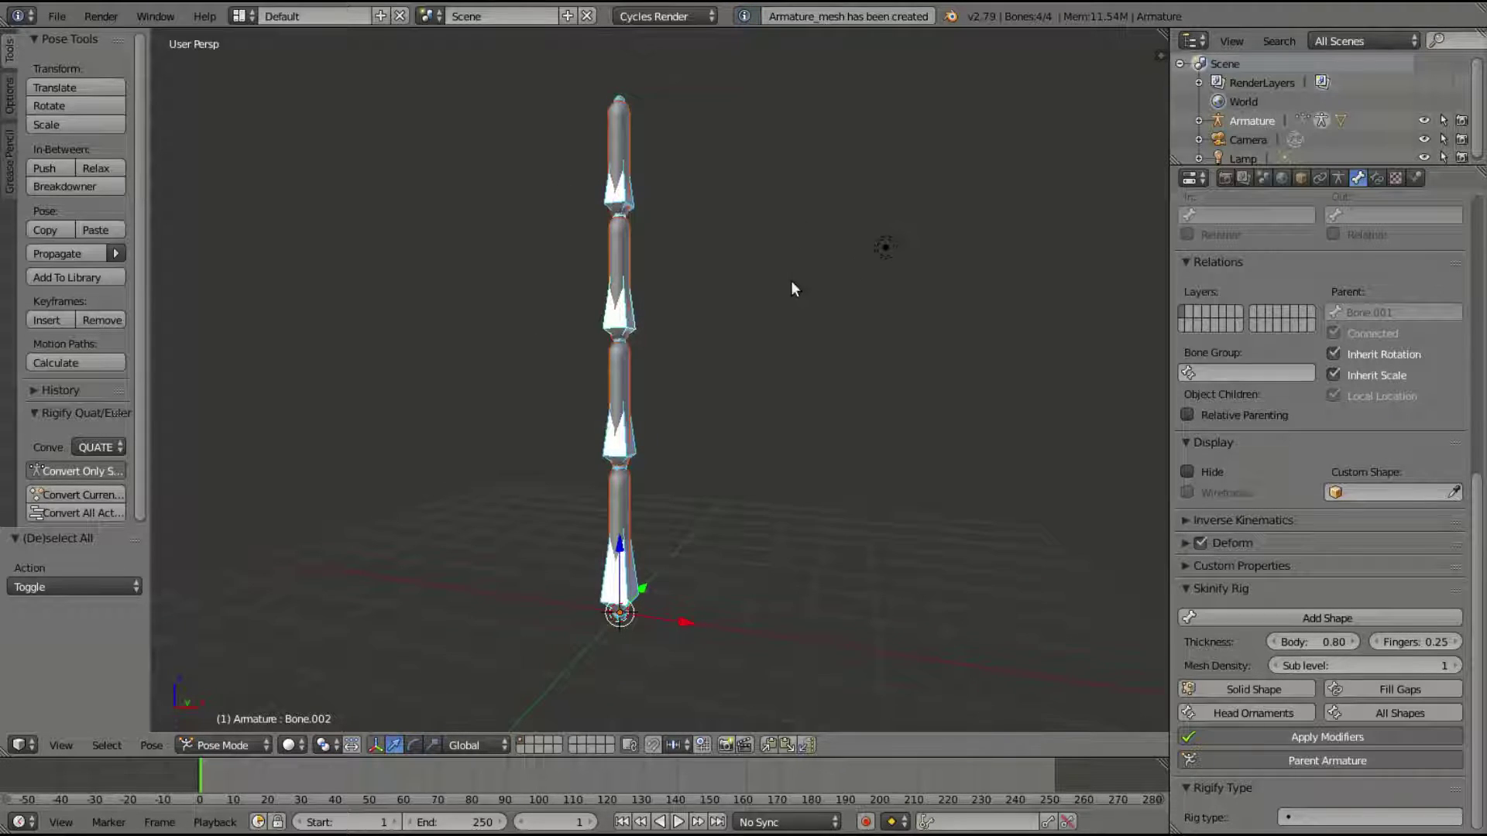
Set the armature's display to Stick with X-Ray enabled.
left_click(1336, 177)
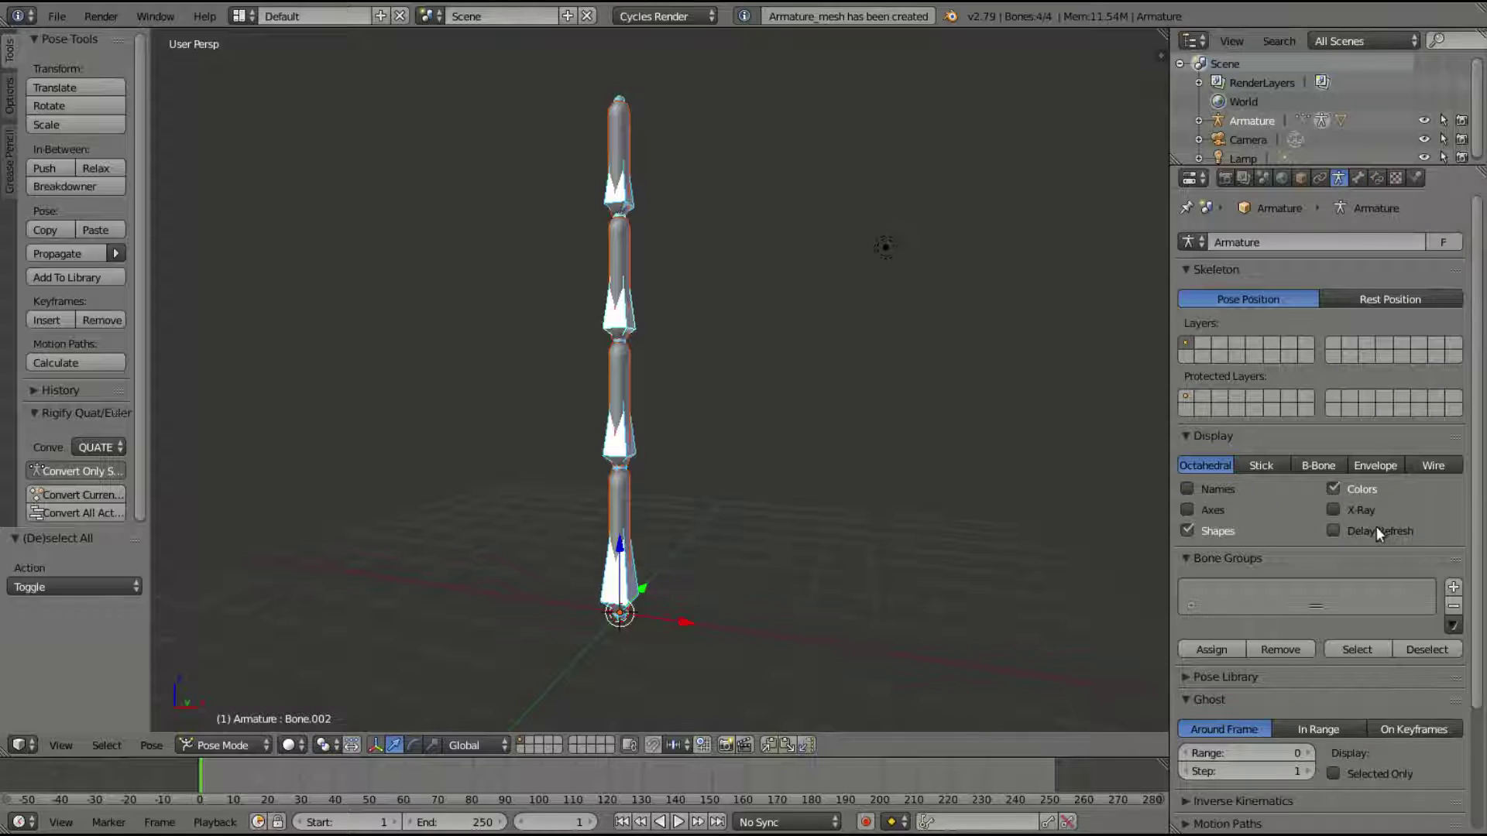
left_click(1342, 514)
left_click(1273, 466)
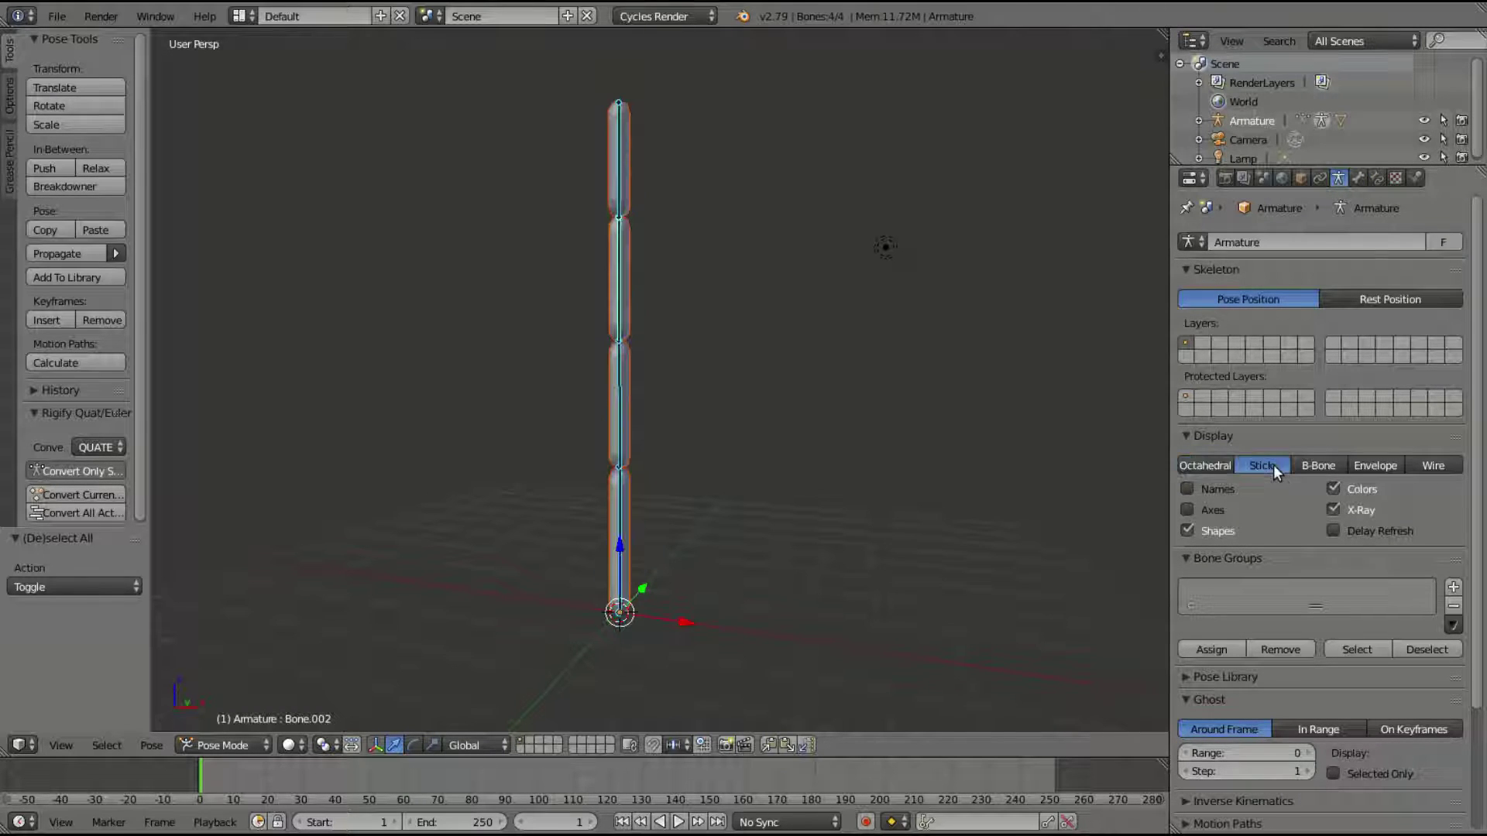
Rotate the third bone about 98 degrees in Pose Mode to test how the segmented mesh follows.
middle_click_drag(669, 403, 658, 358)
scroll(726, 276, "up", 1)
middle_click_drag(726, 277, 697, 273)
right_click(627, 248)
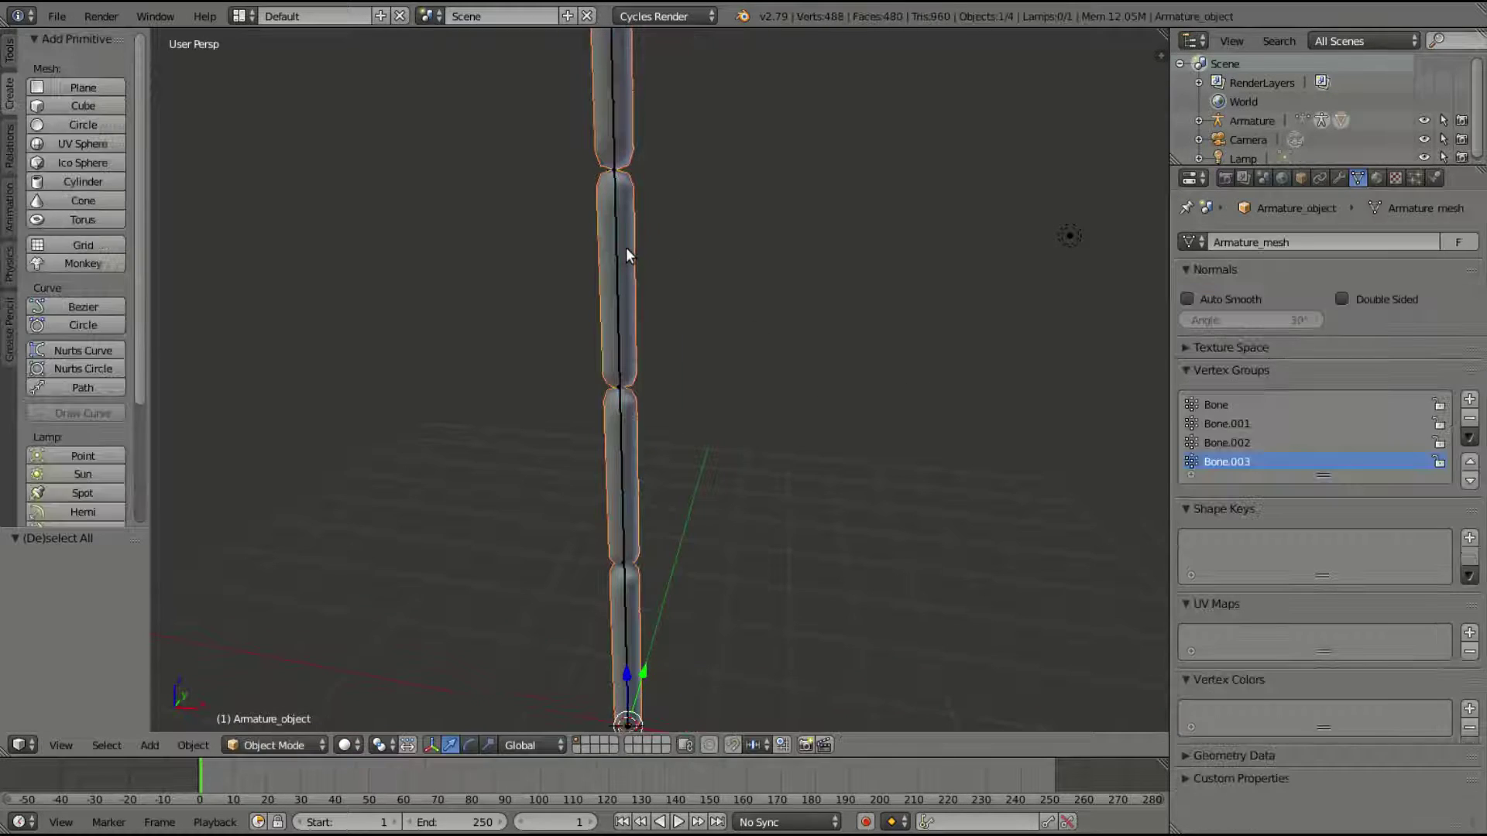
right_click(617, 263)
key("ctrl+Tab")
scroll(797, 390, "down", 5)
scroll(605, 300, "up", 8)
scroll(602, 426, "down", 2)
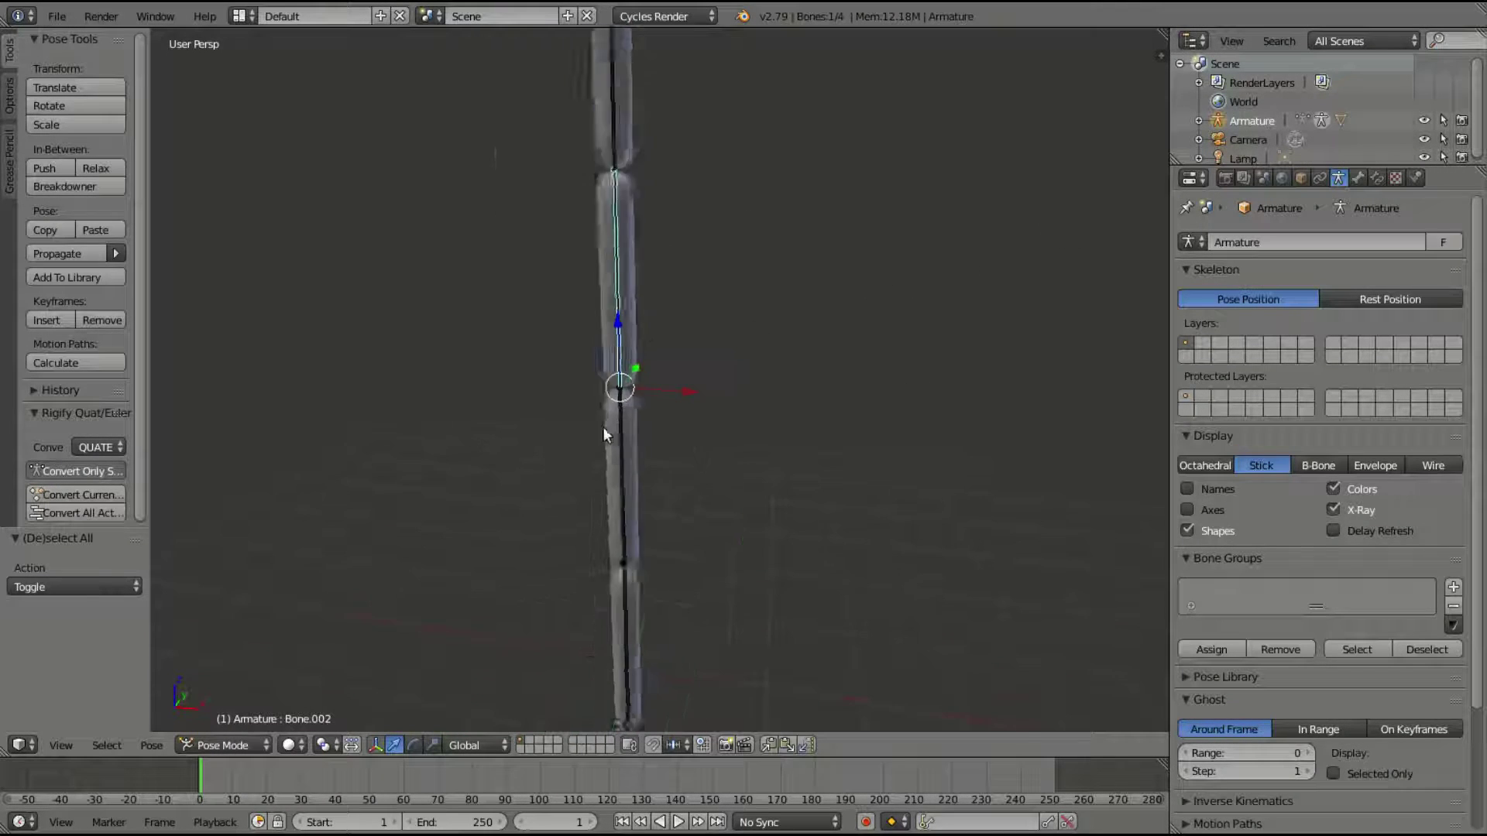
scroll(604, 434, "down", 4)
key("r")
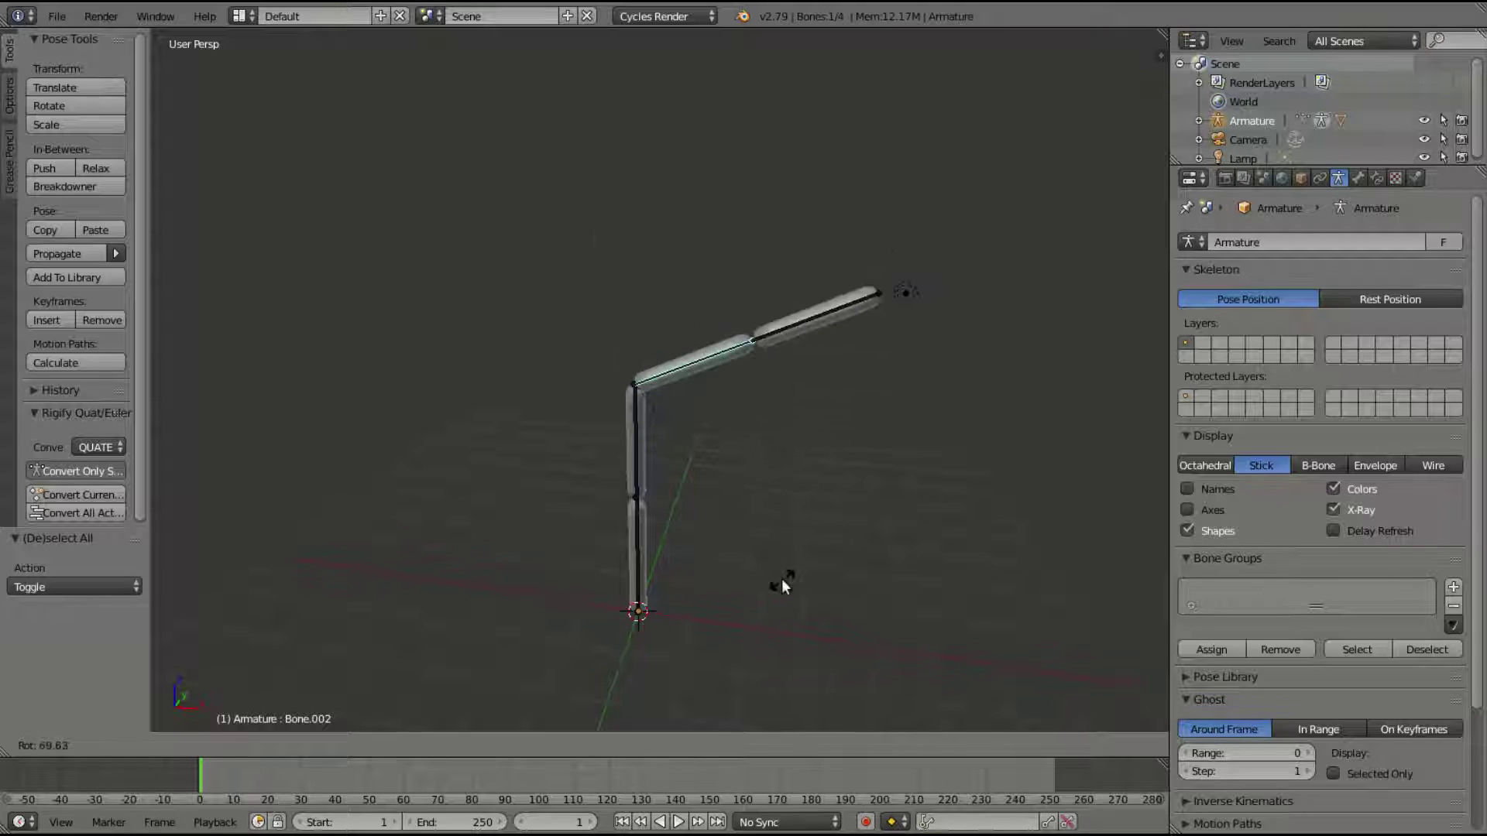
left_click(720, 586)
scroll(821, 439, "up", 4)
scroll(751, 422, "down", 1)
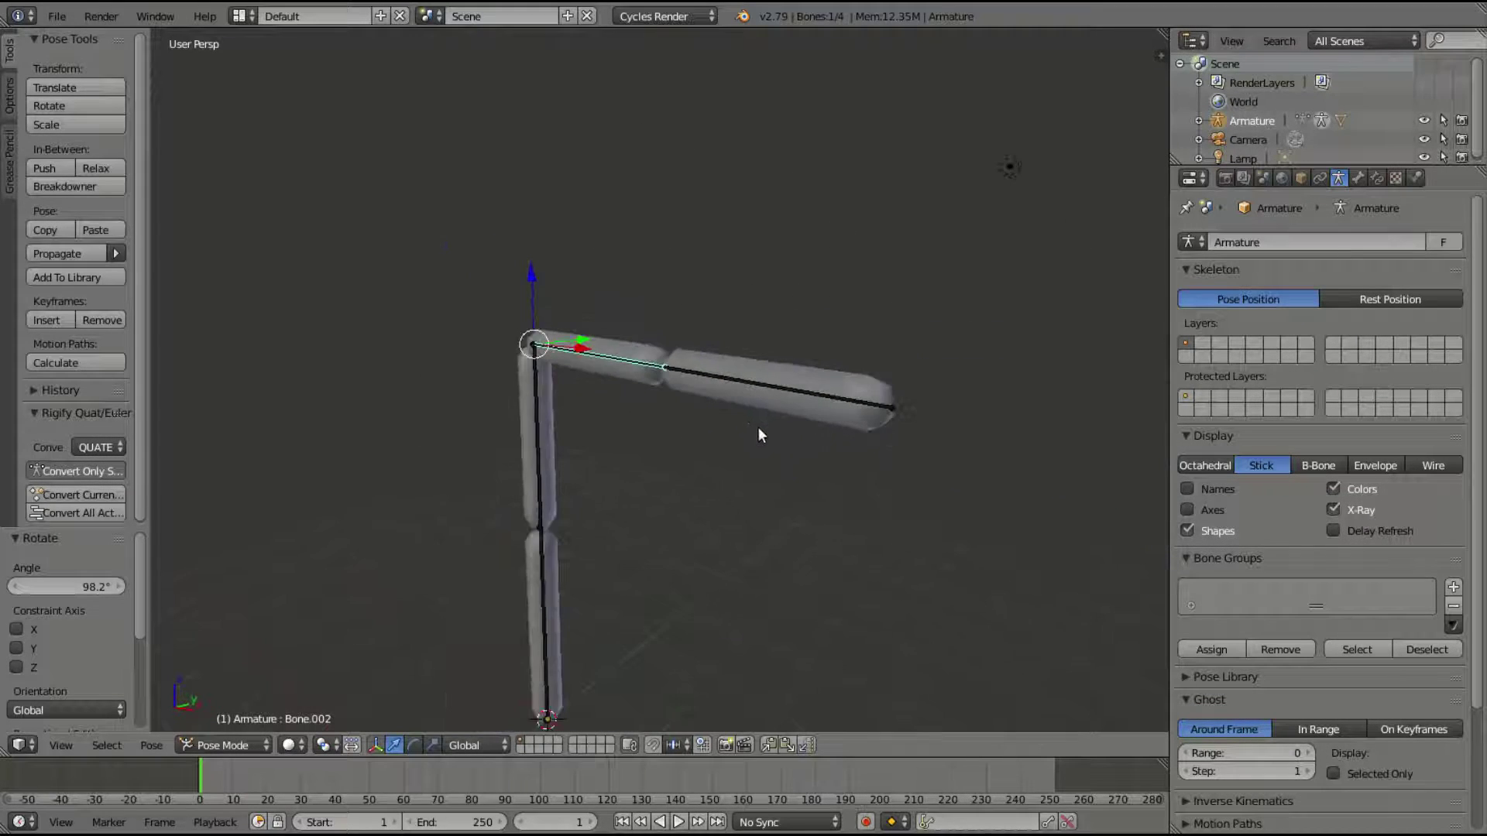
middle_click_drag(759, 435, 794, 440)
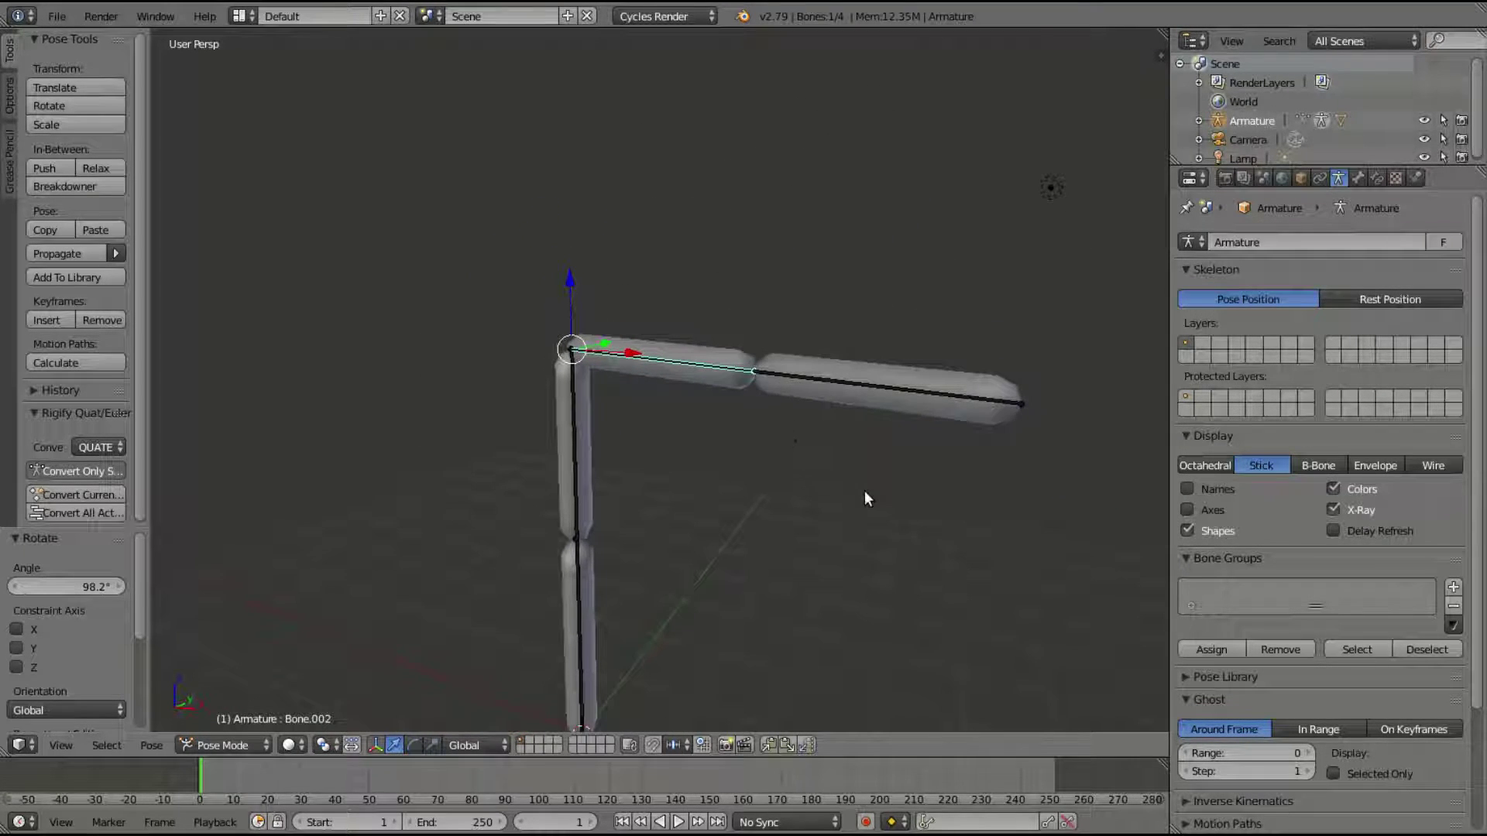
Undo the third bone's rotation and inspect the joint between the mesh segments up close.
key("ctrl+z")
scroll(592, 381, "up", 5)
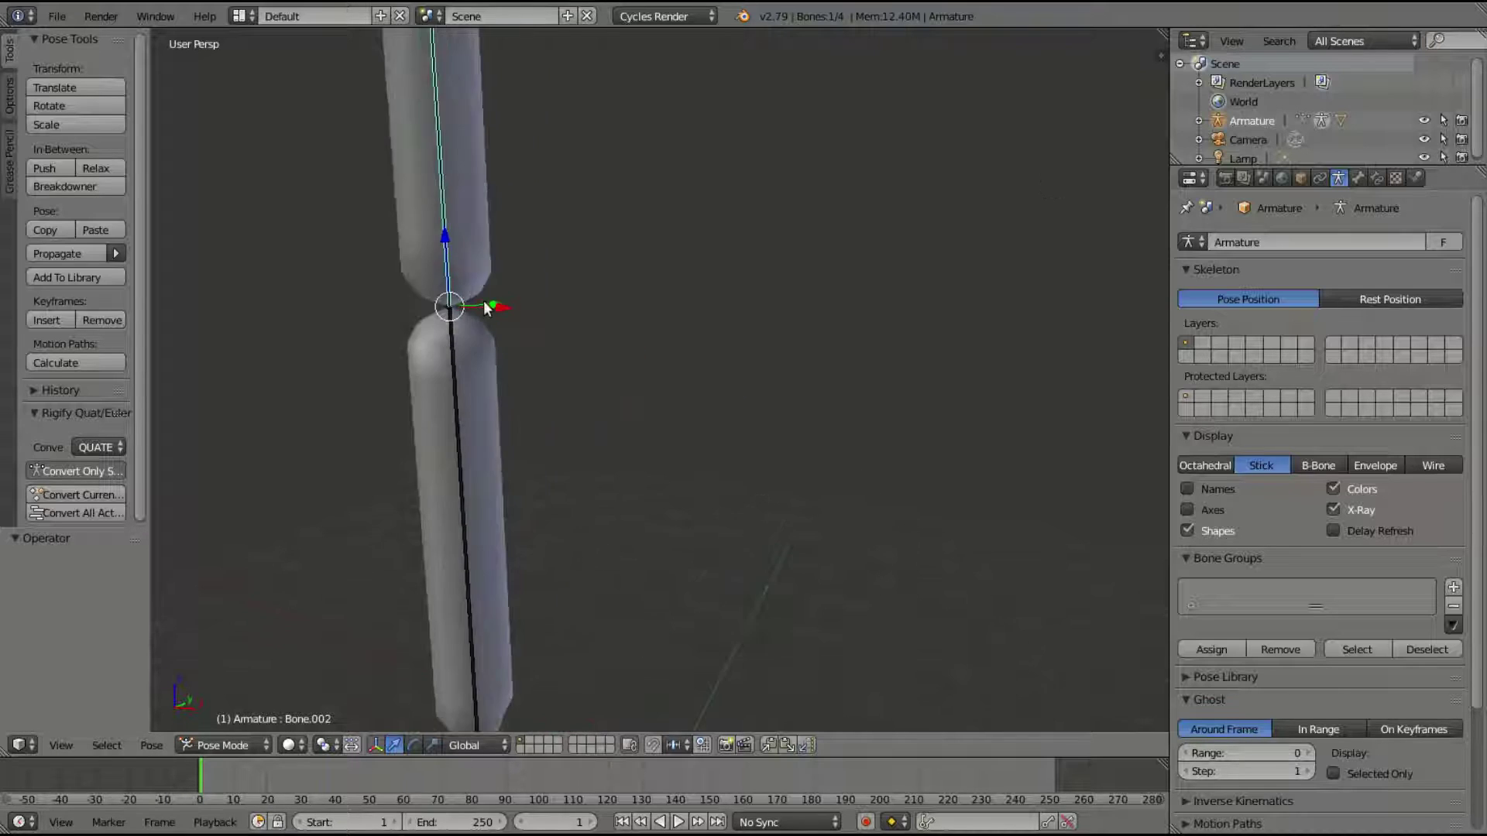
middle_click_drag(495, 310, 651, 339, "shift")
scroll(650, 339, "up", 2)
middle_click_drag(863, 326, 606, 257)
scroll(737, 345, "down", 11)
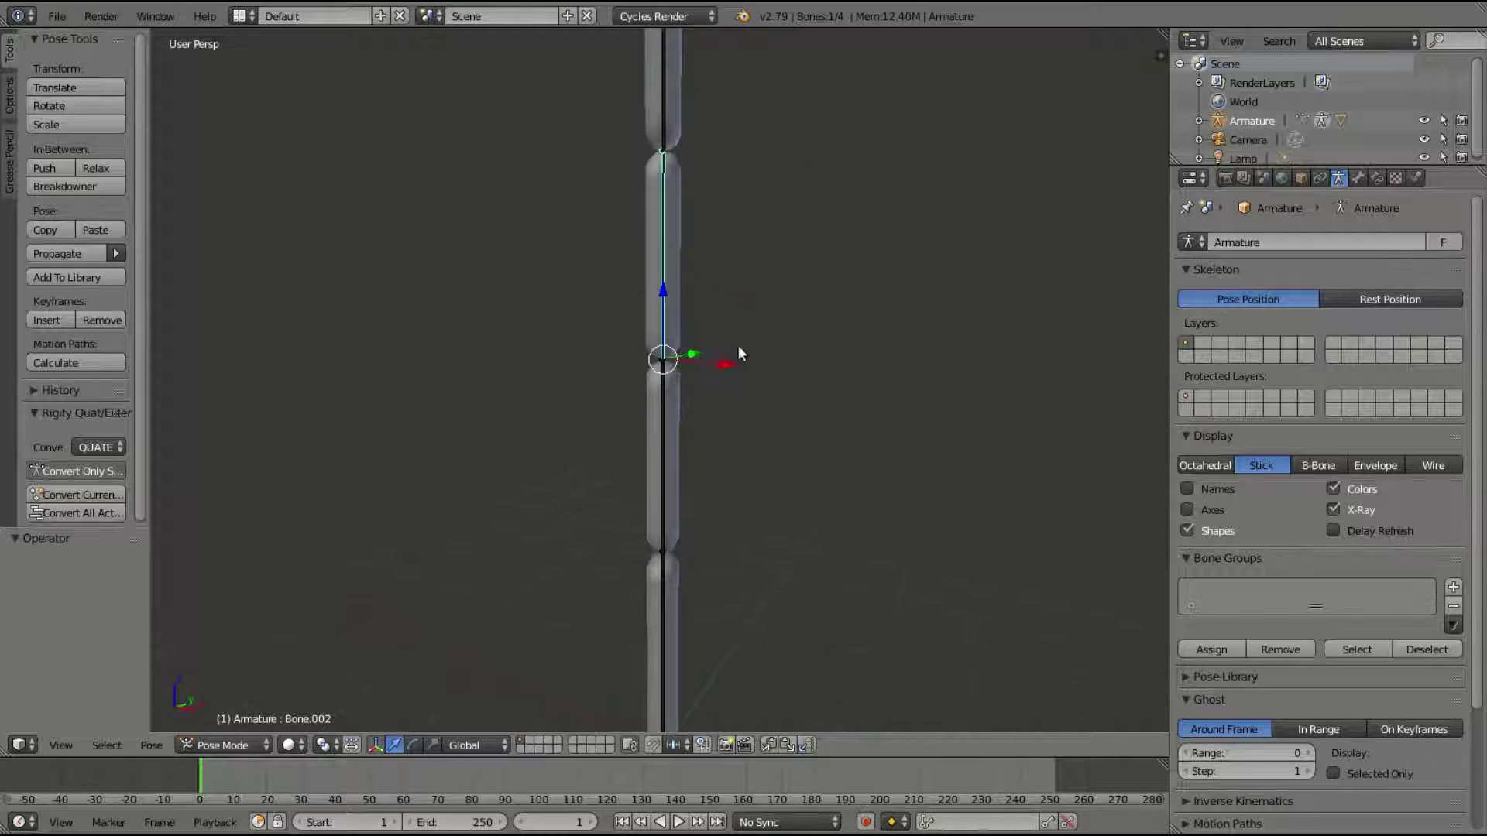
Undo the recent changes back to the bare octahedral armature and select all four bones.
key("ctrl+z")
scroll(743, 339, "up", 4)
key("ctrl+z")
key("ctrl+z")
key("ctrl+z")
key("ctrl+z")
key("ctrl+z")
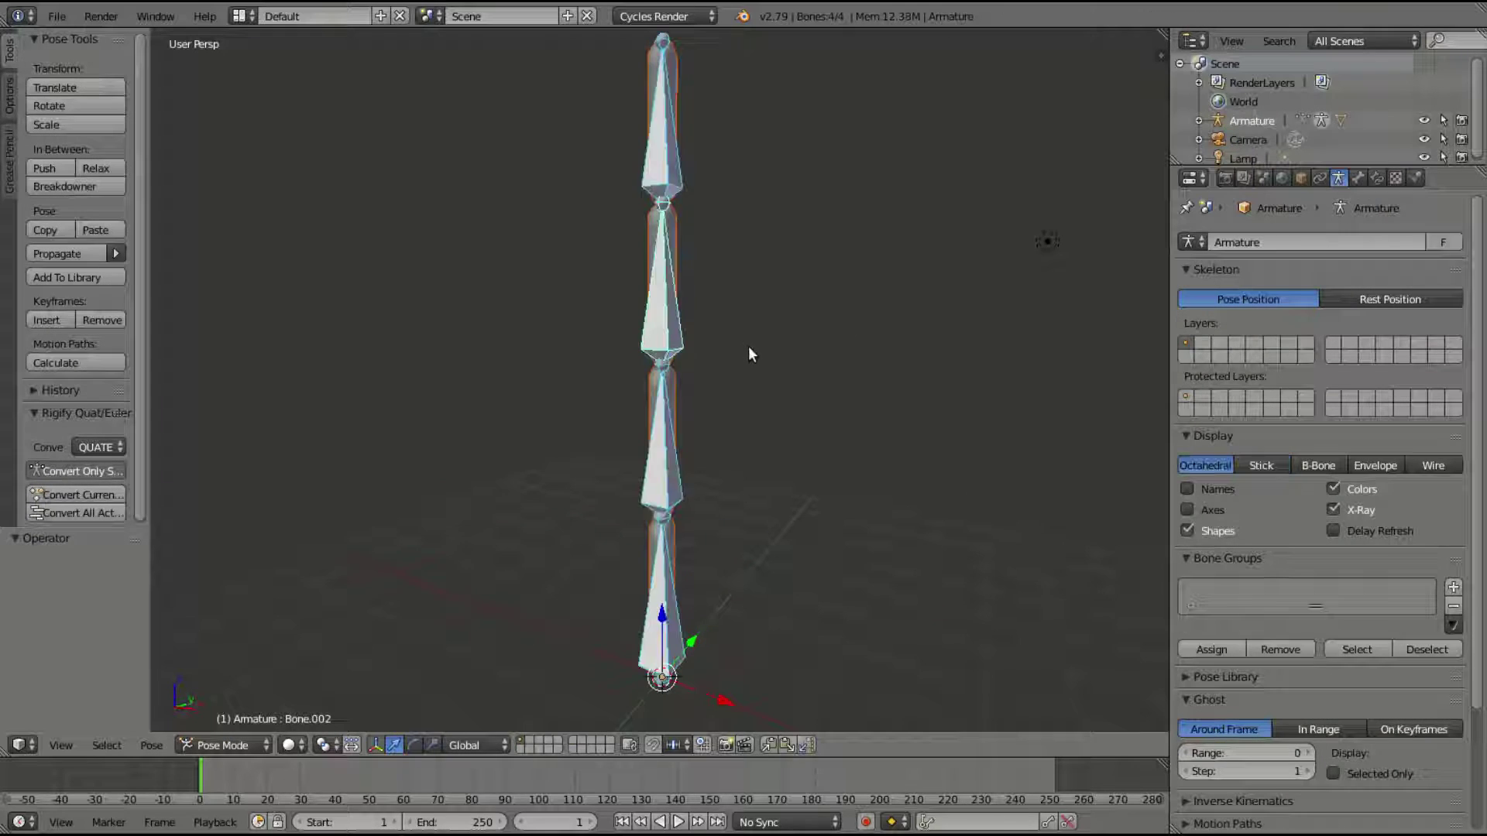
right_click(662, 358)
key("a")
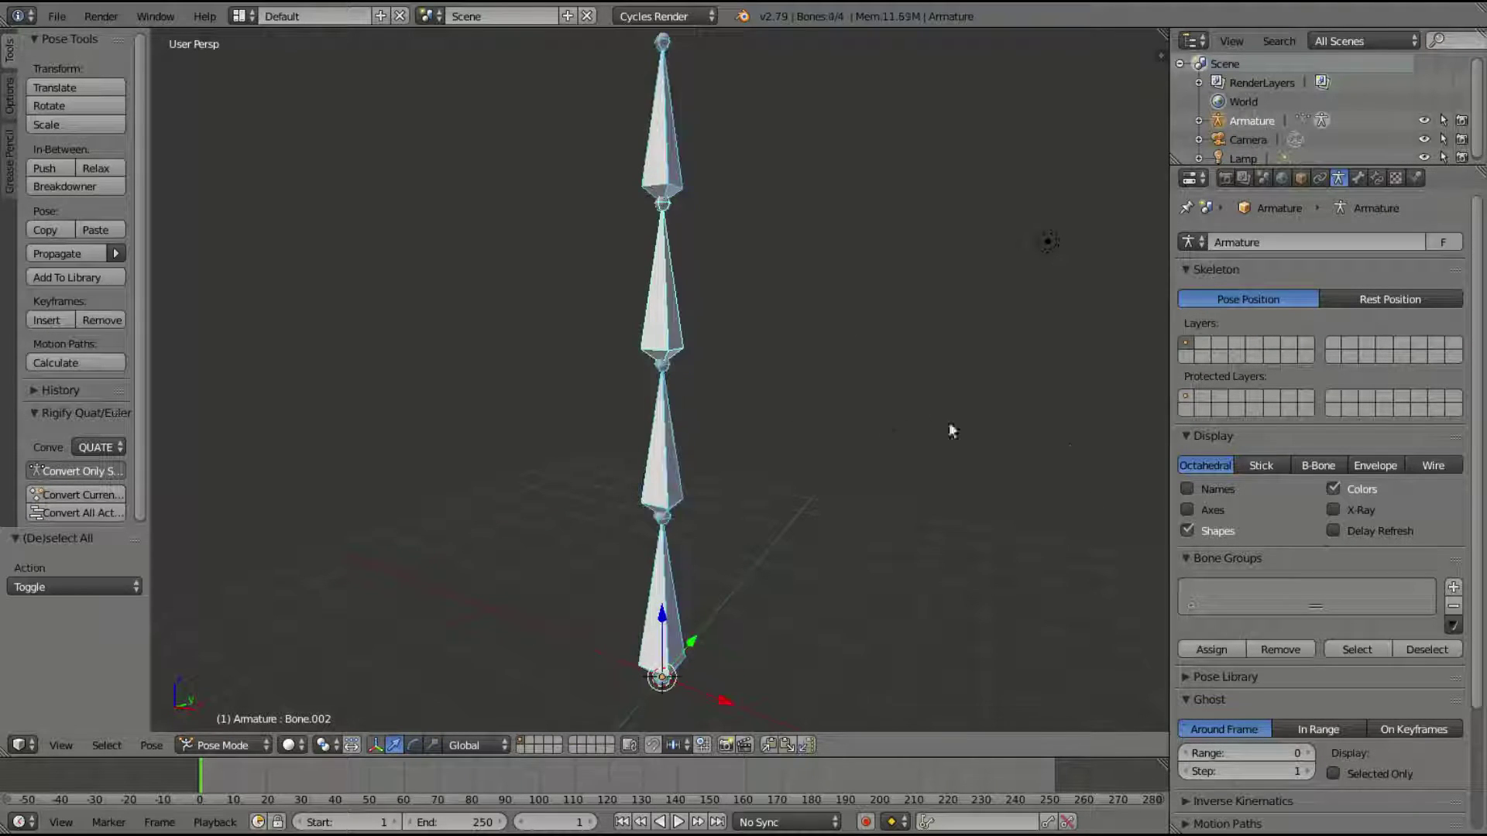
Display the armature as X-Ray sticks and add a Skinify Rig shape with Solid Shape enabled and body thickness 0.80.
left_click(1261, 466)
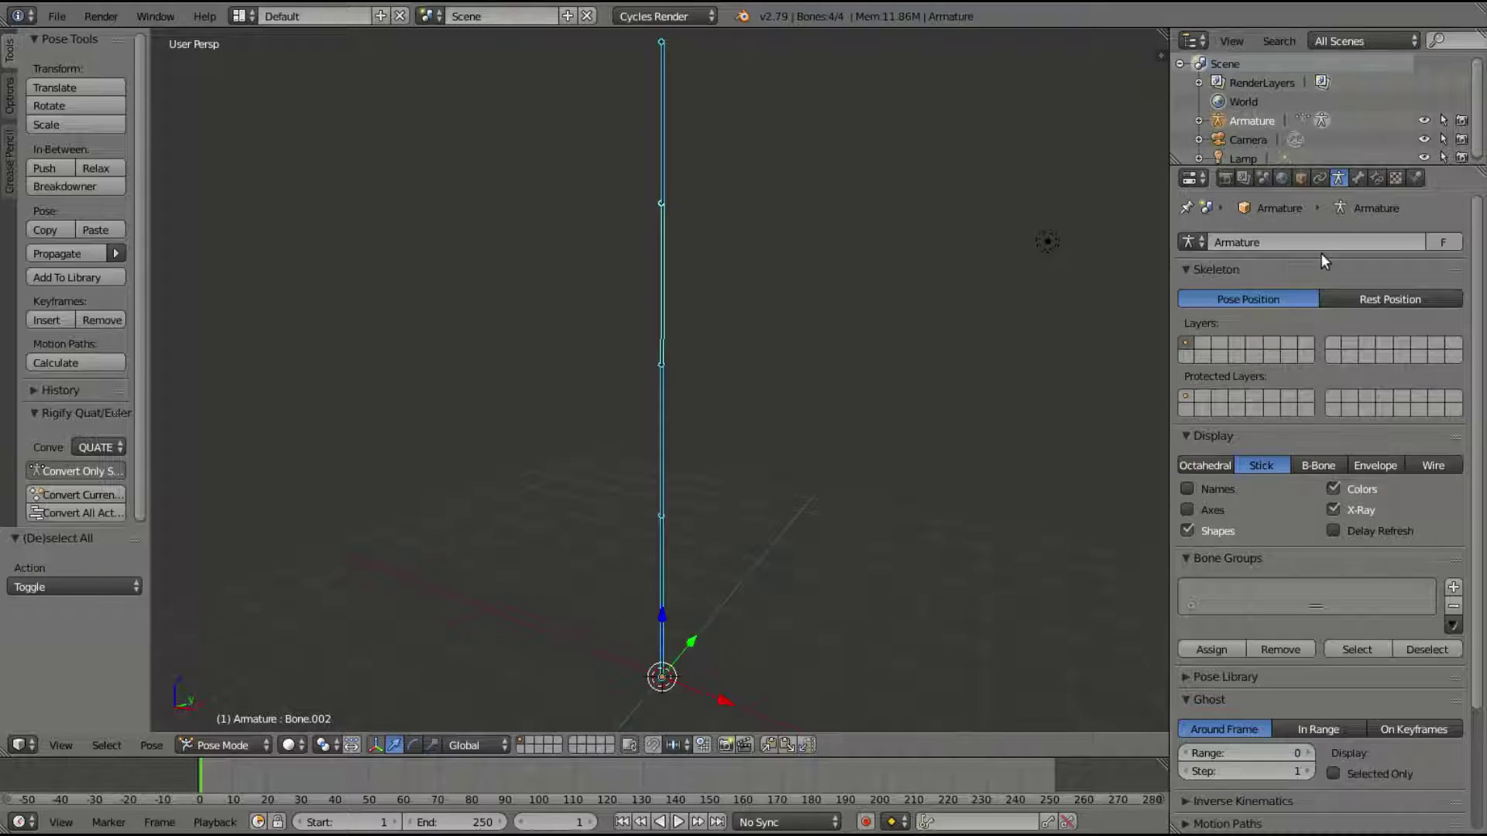
scroll(1342, 568, "down", 1)
left_click(1358, 178)
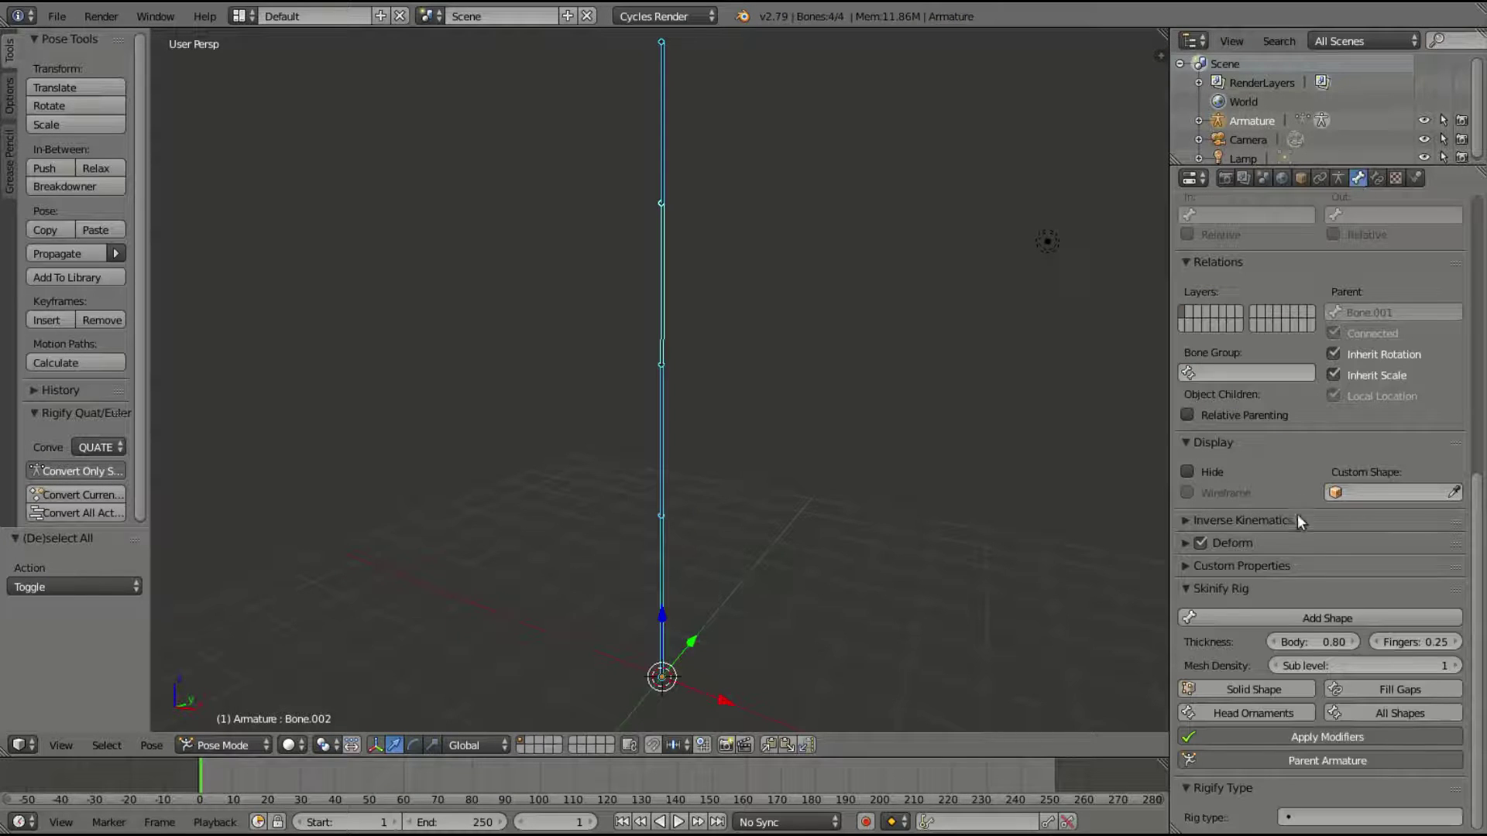
middle_click_drag(767, 507, 844, 505)
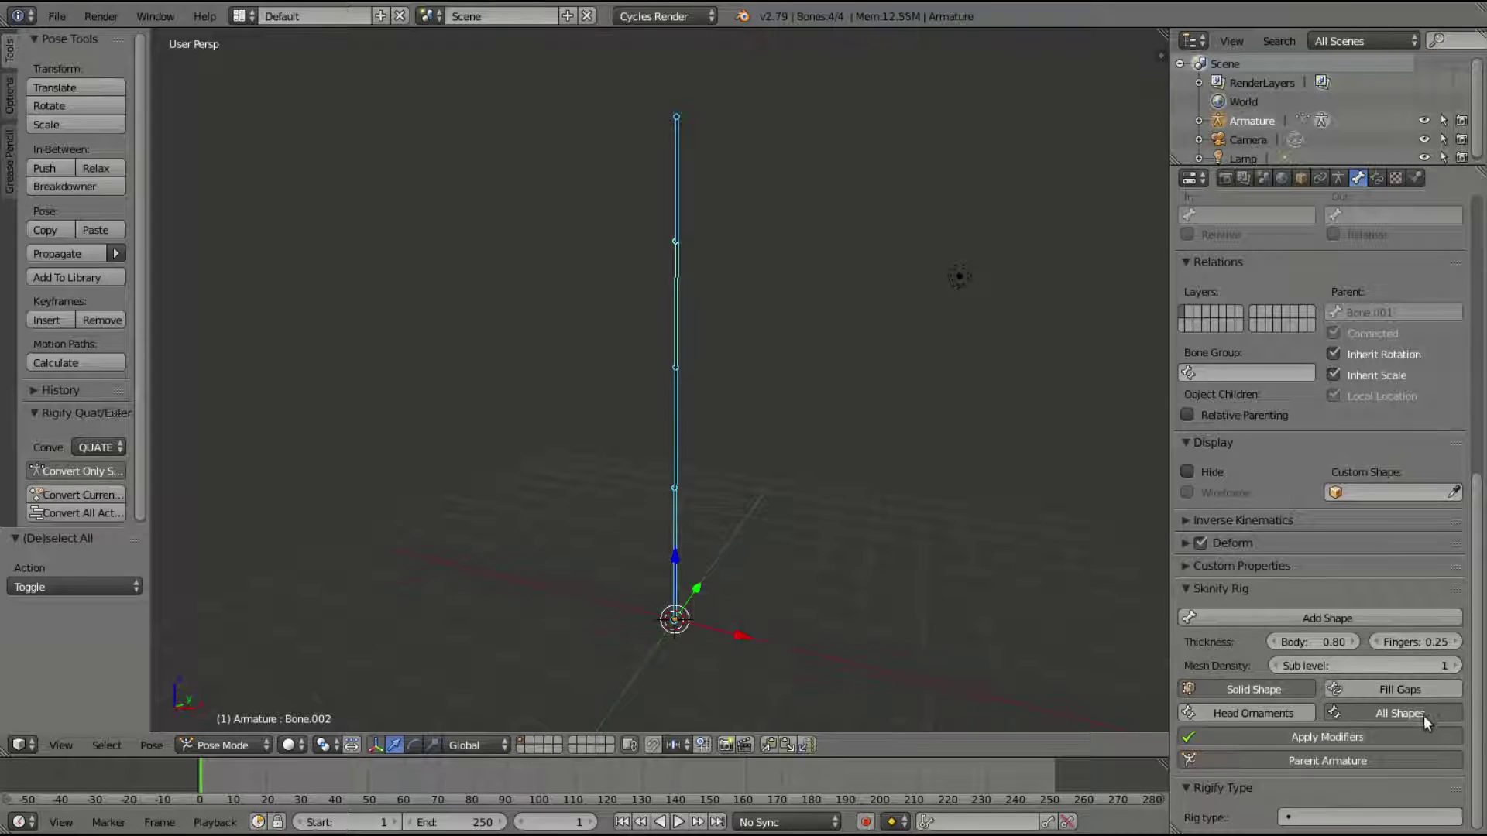
left_click(1330, 619)
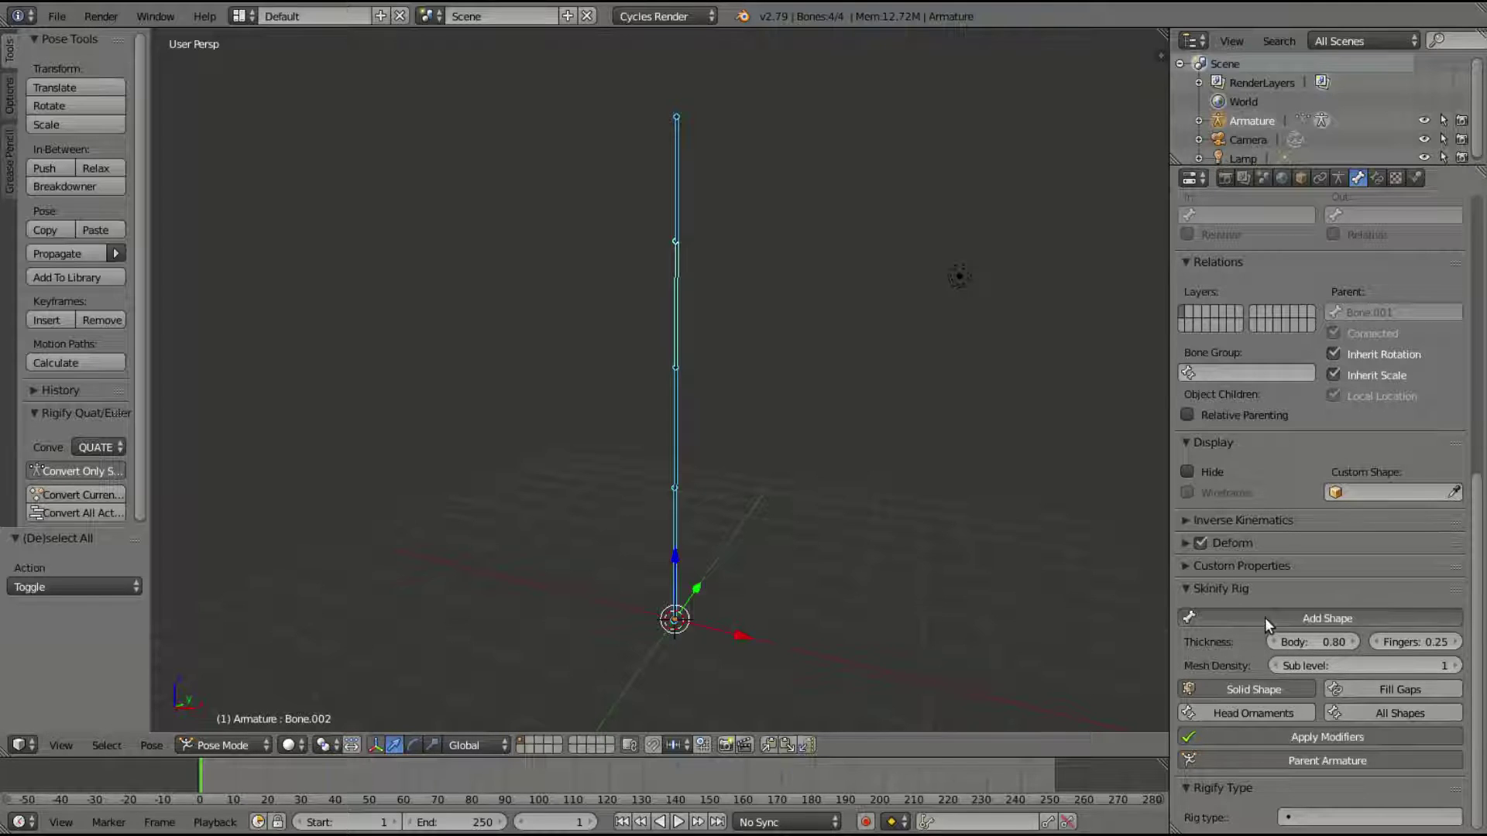
scroll(760, 448, "up", 2)
middle_click_drag(749, 297, 749, 341)
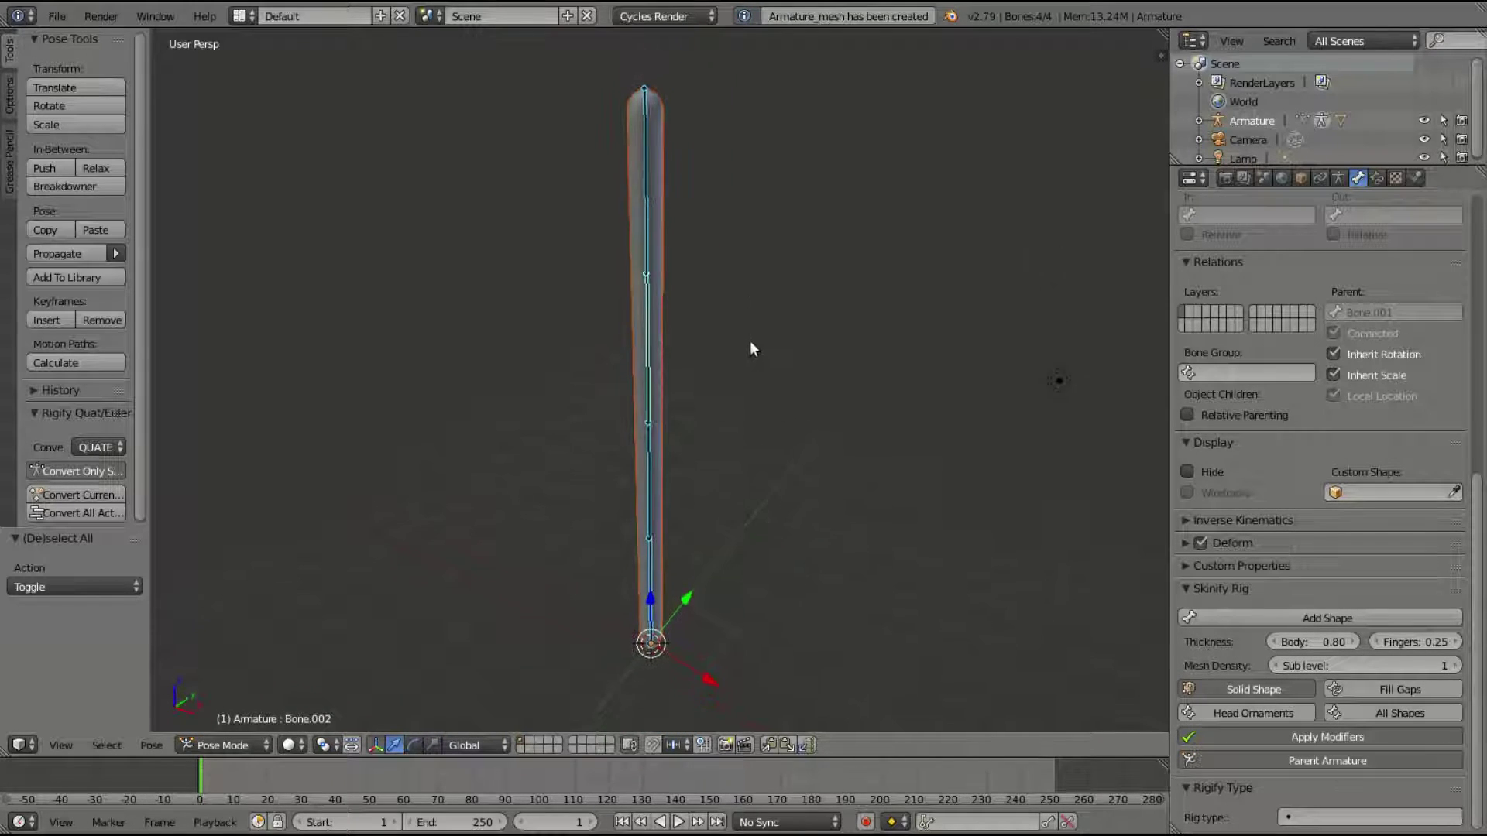
Rotate the third bone about 66.5 degrees and the top bone about 82 degrees to test the solid mesh.
middle_click_drag(829, 398, 822, 479, "shift")
scroll(765, 427, "up", 2)
middle_click_drag(765, 426, 797, 384, "shift")
scroll(822, 424, "down", 4)
scroll(765, 444, "up", 2)
scroll(766, 453, "up", 1)
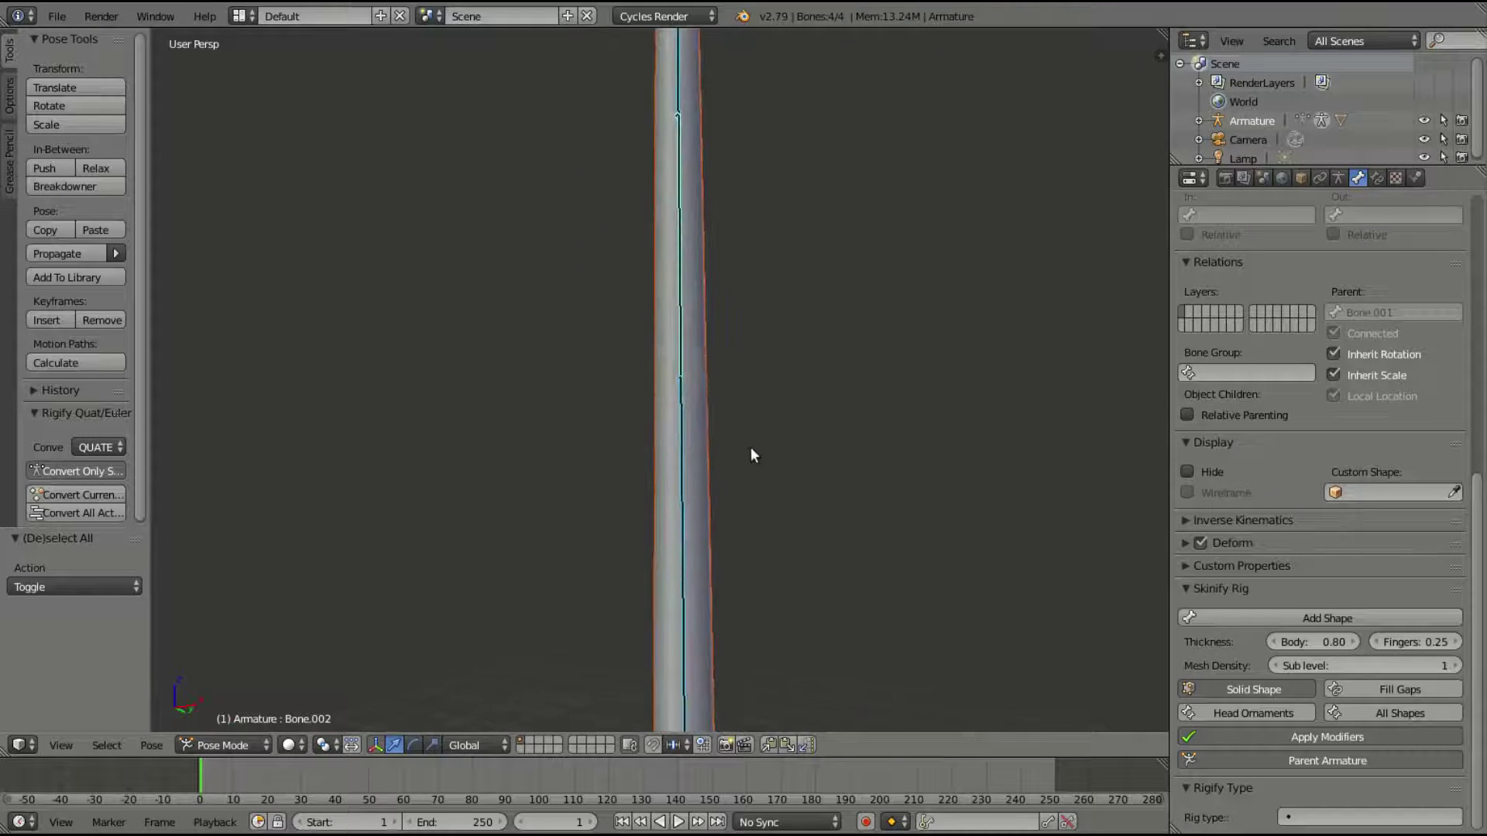
right_click(683, 312)
key("r")
left_click(856, 423)
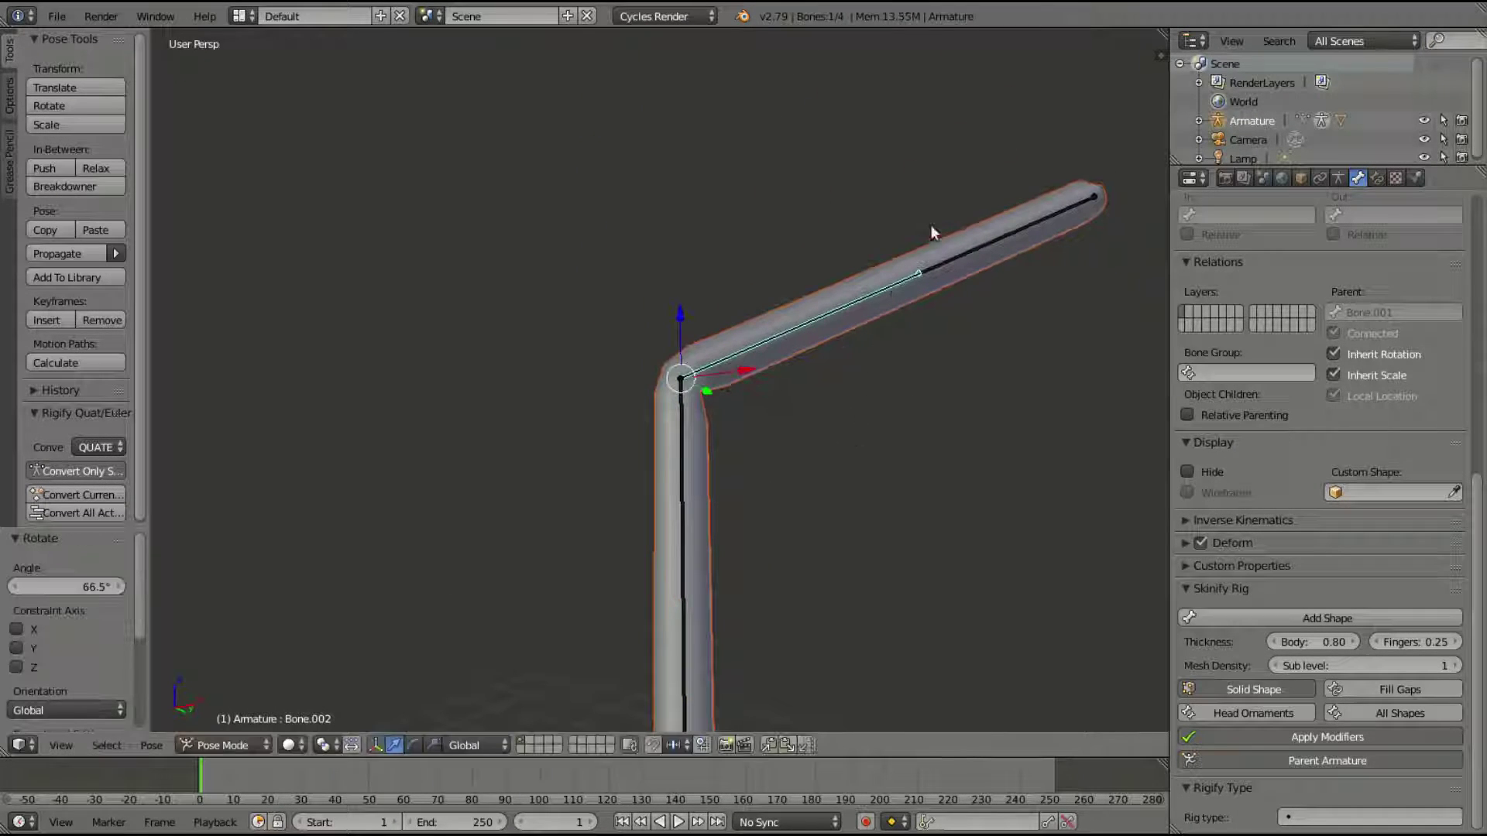
right_click(931, 227)
key("r")
left_click(992, 396)
middle_click_drag(992, 396, 881, 451)
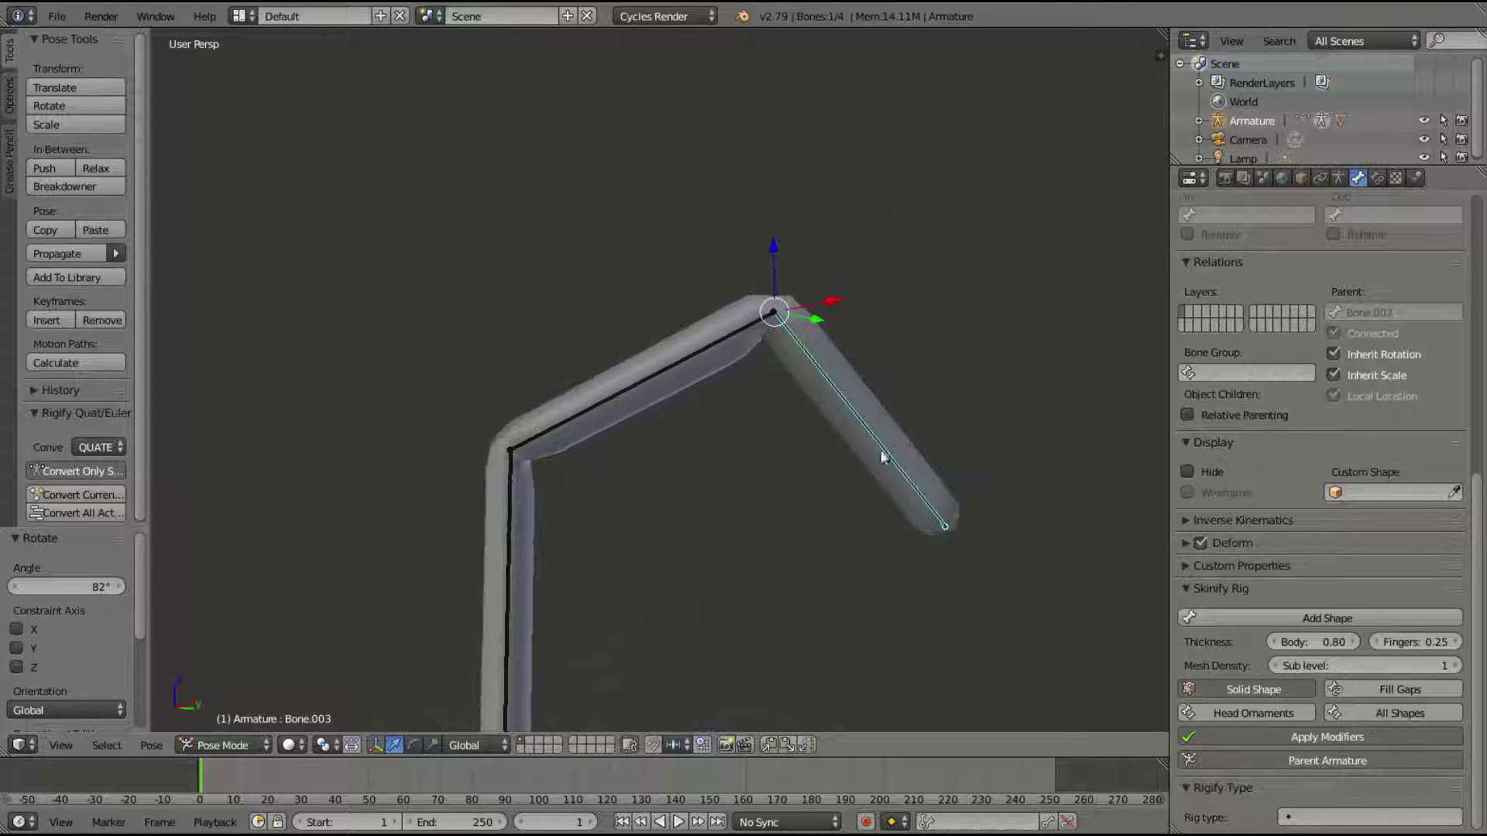
Rotate the second bone about 55 degrees and view the whole bent mesh, including the root bone.
middle_click_drag(513, 523, 622, 683)
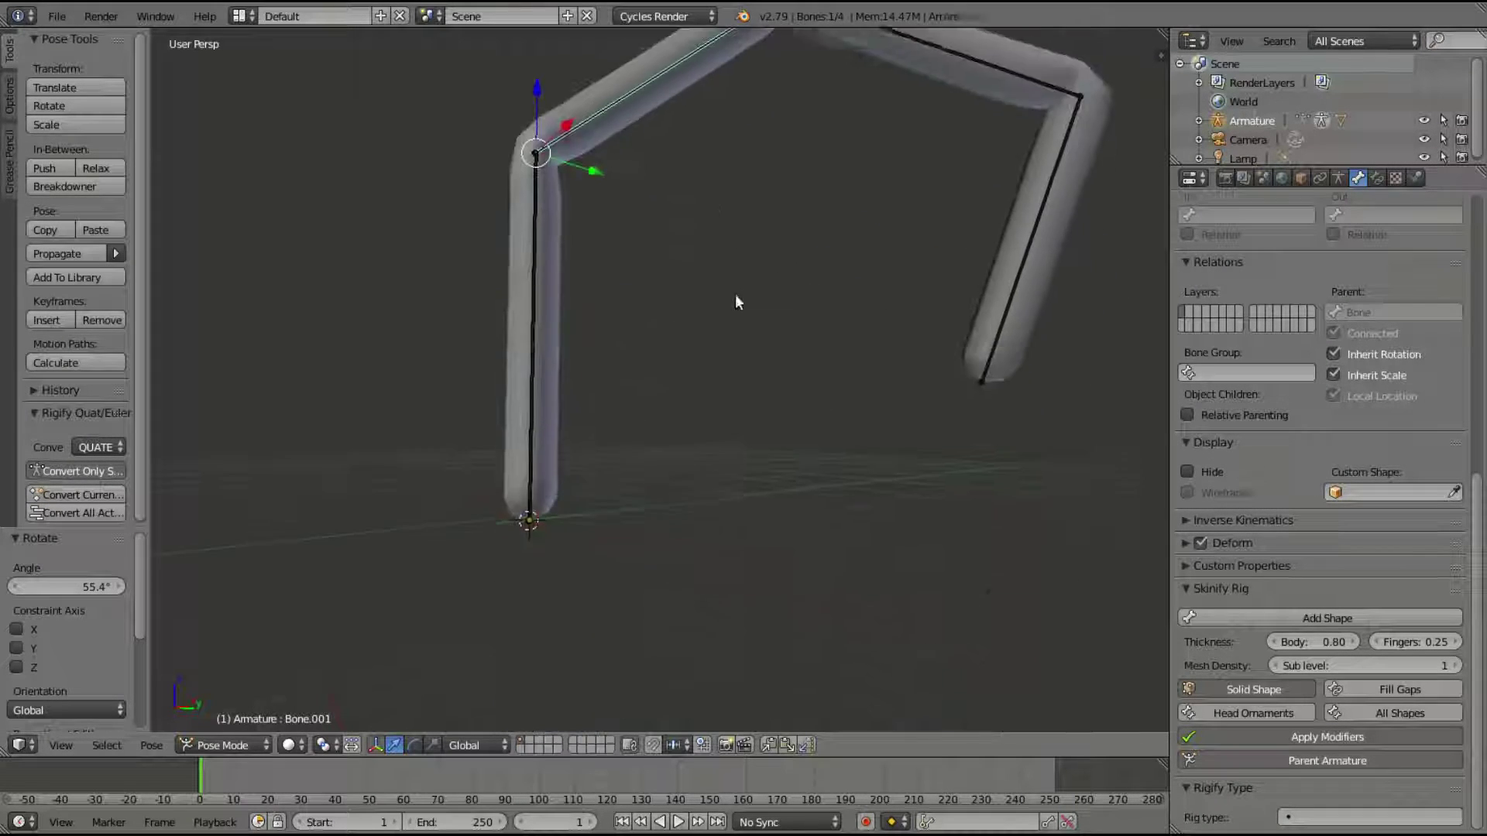
middle_click_drag(736, 294, 579, 369)
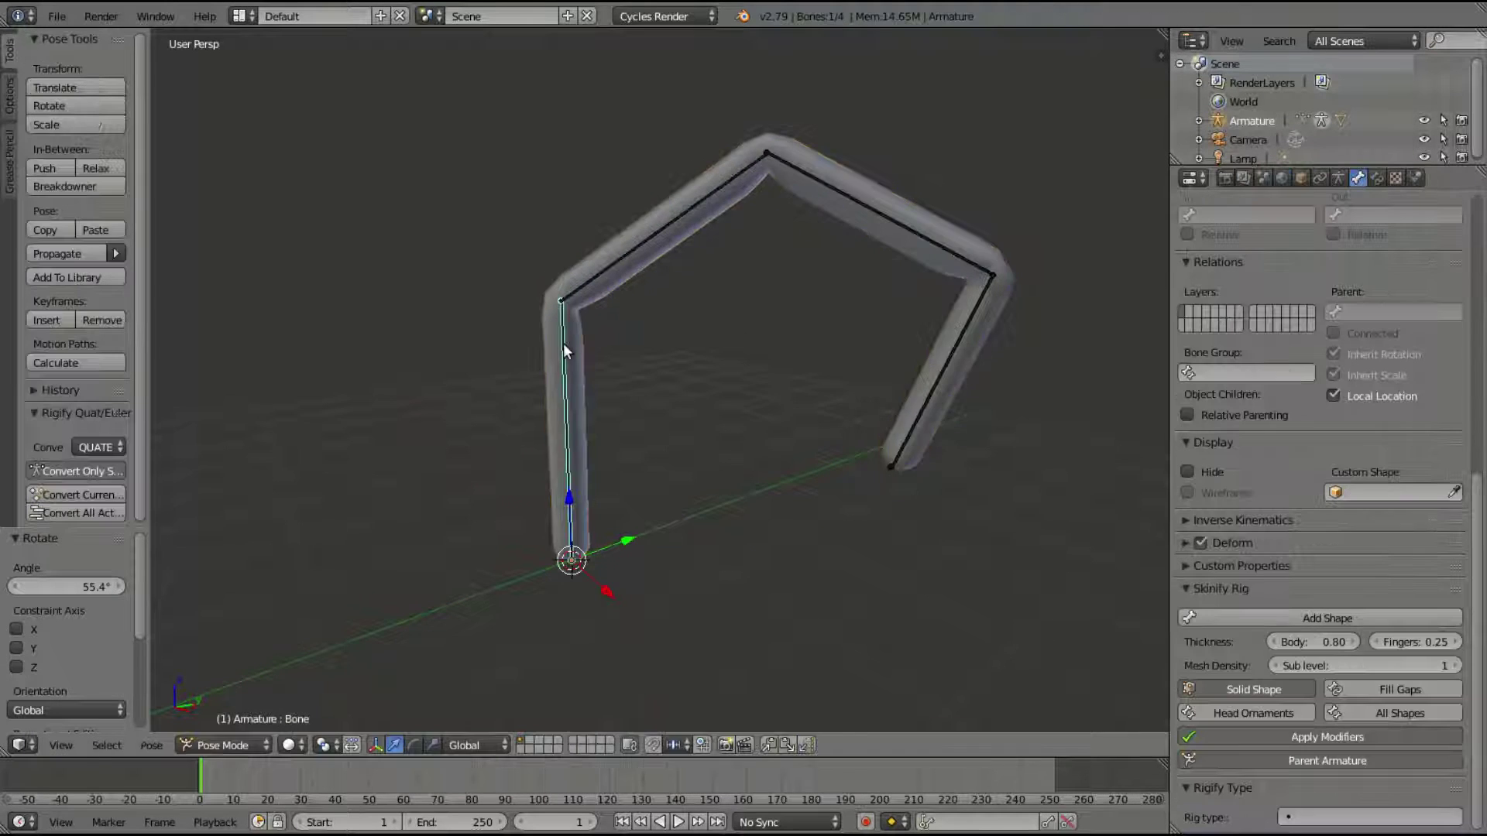
key("r")
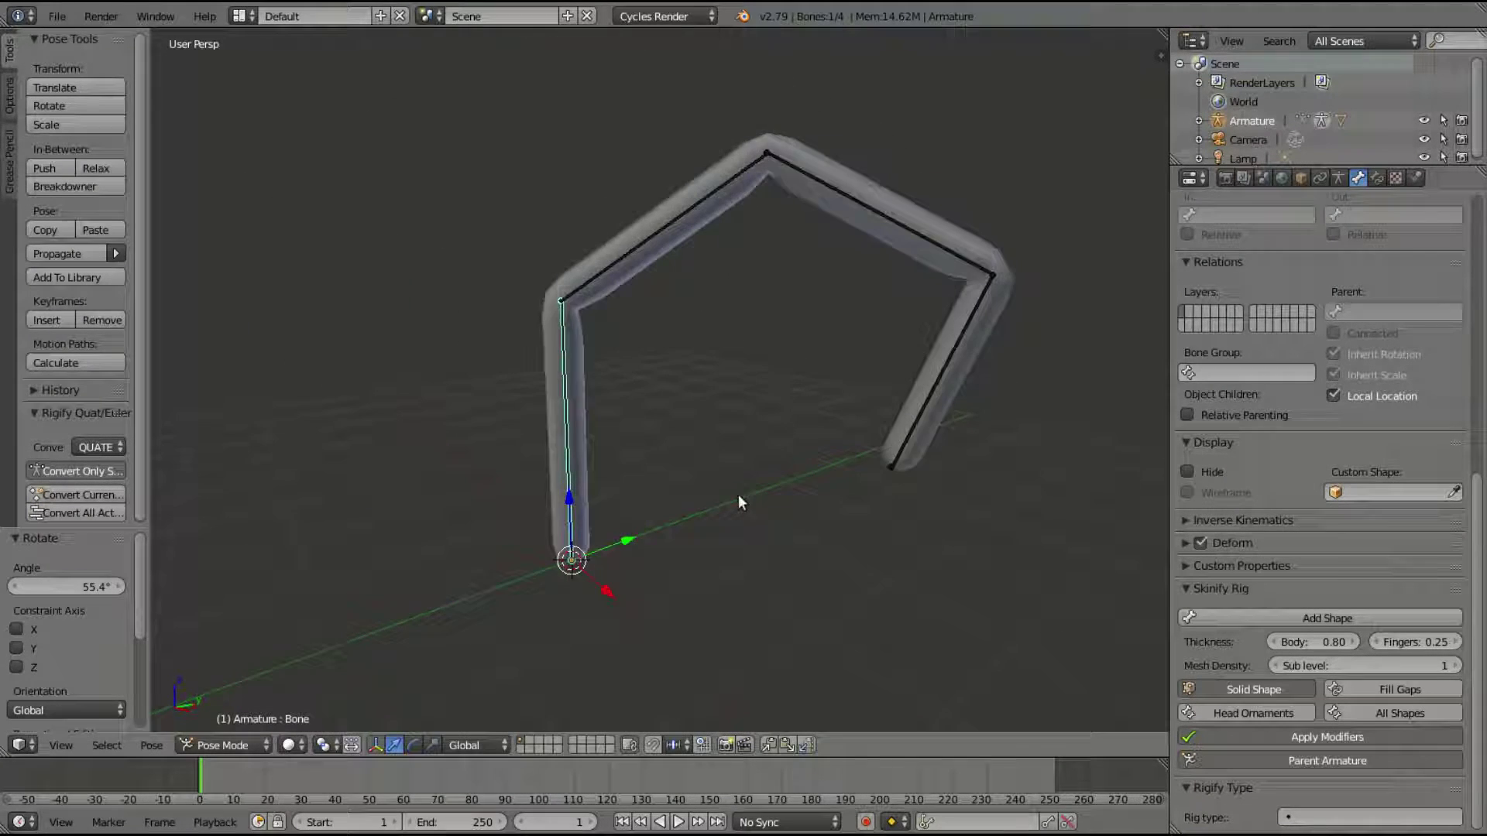
Undo the test rotations to straighten the armature and select all four bones.
middle_click_drag(738, 494, 781, 511)
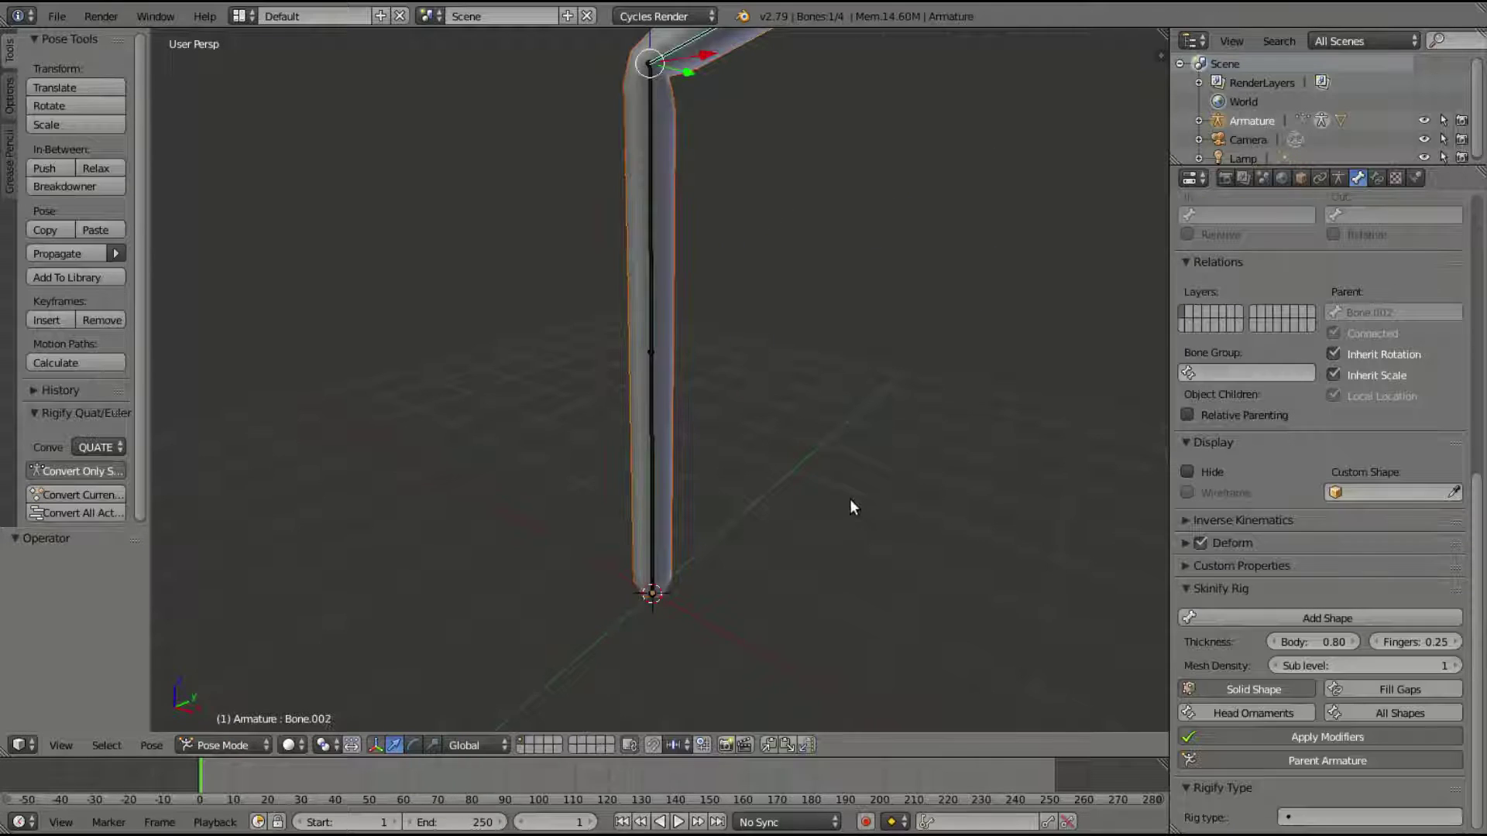
scroll(852, 471, "down", 5)
middle_click_drag(803, 282, 765, 417, "shift")
key("a")
key("a")
scroll(764, 422, "up", 2)
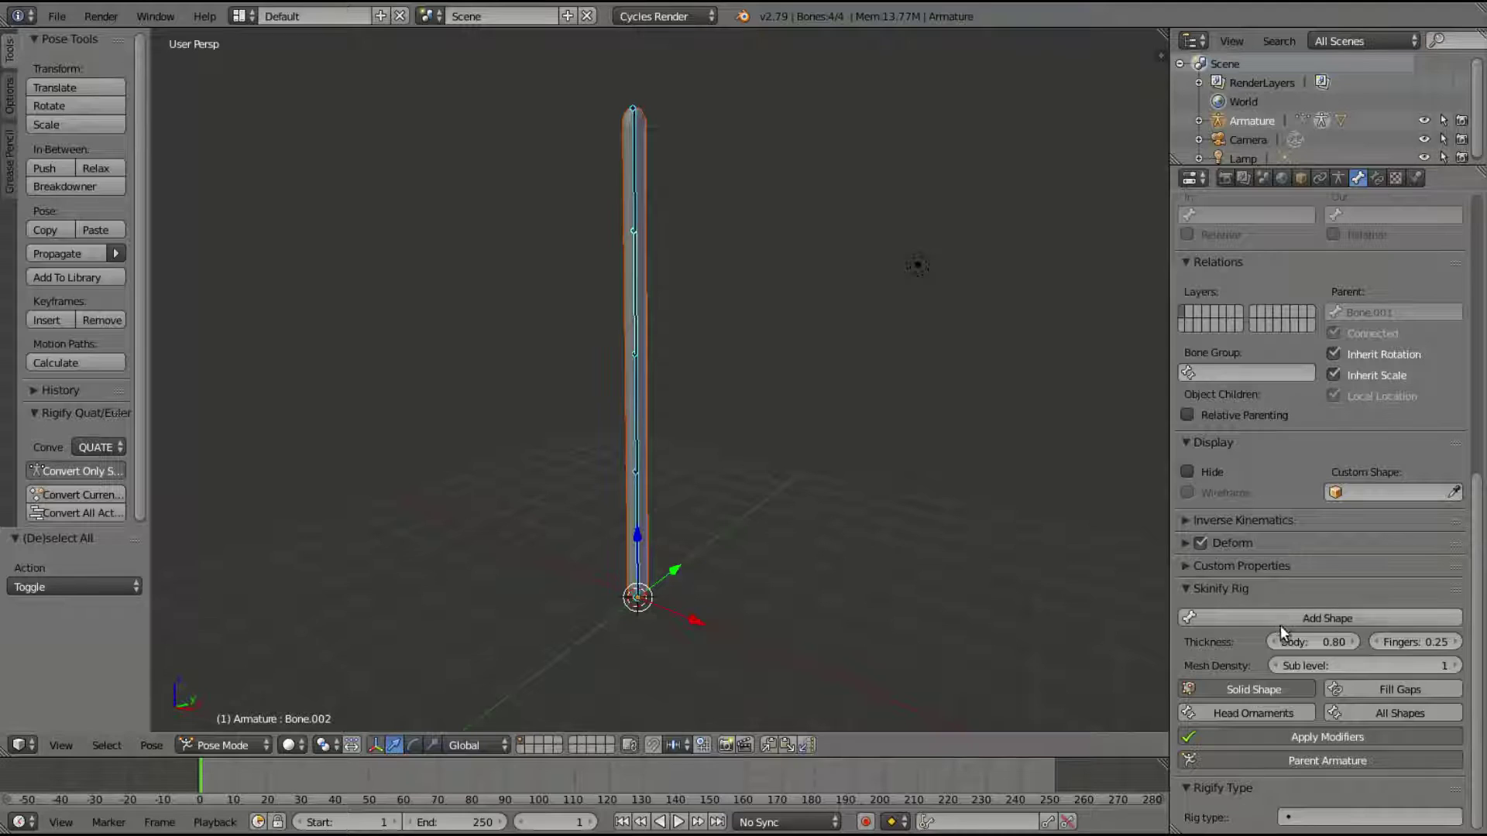
Set the Skinify Rig body thickness to 2.24 and delete the existing mesh.
left_click_drag(1307, 640, 1356, 640)
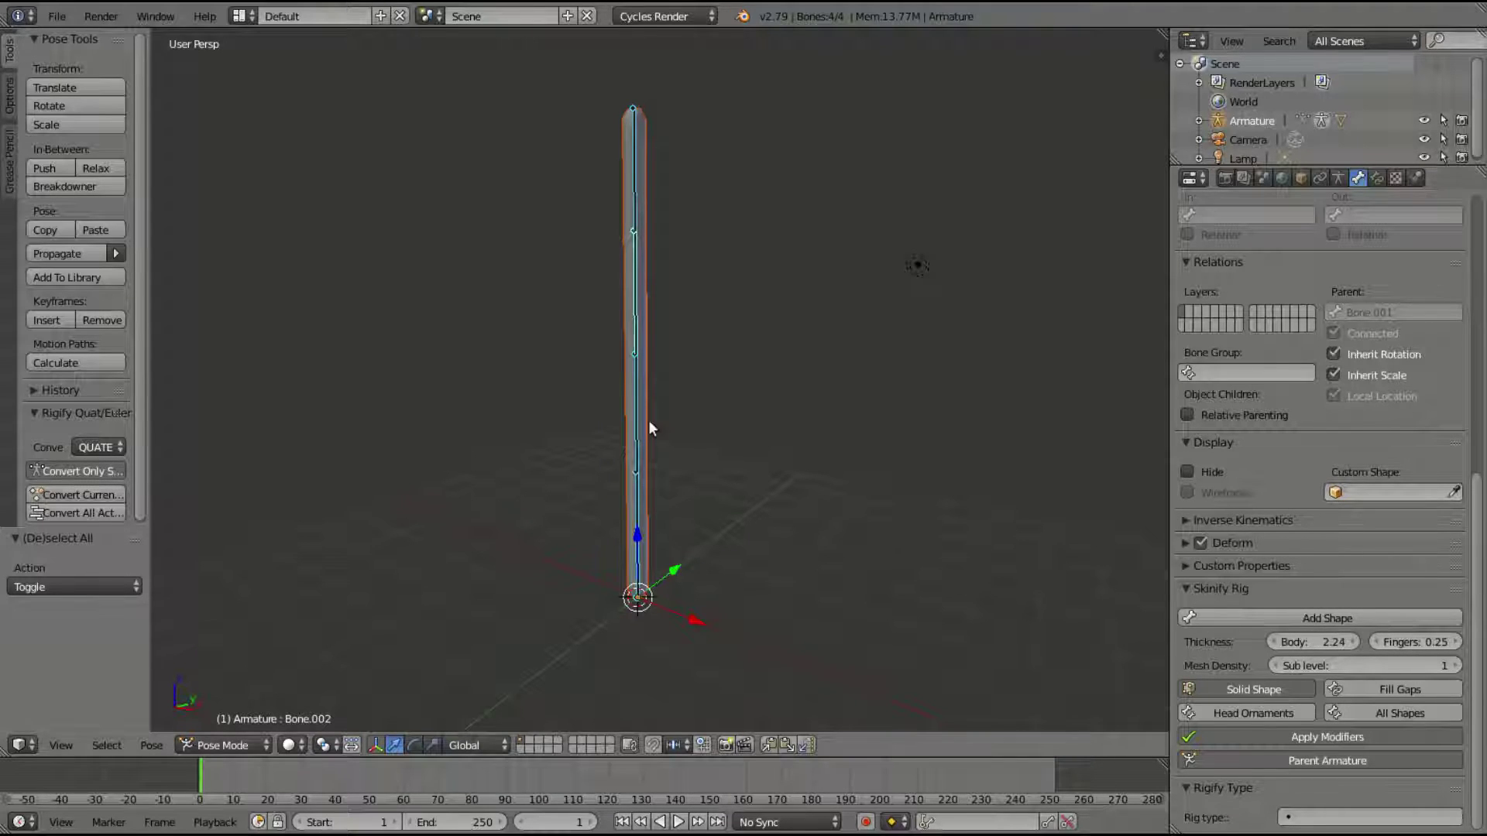
right_click(644, 398)
key("x")
left_click(644, 388)
Select all four bones and add a Skinify Rig shape with body thickness 3.00 and fingers thickness 1.00.
right_click(629, 388)
key("a")
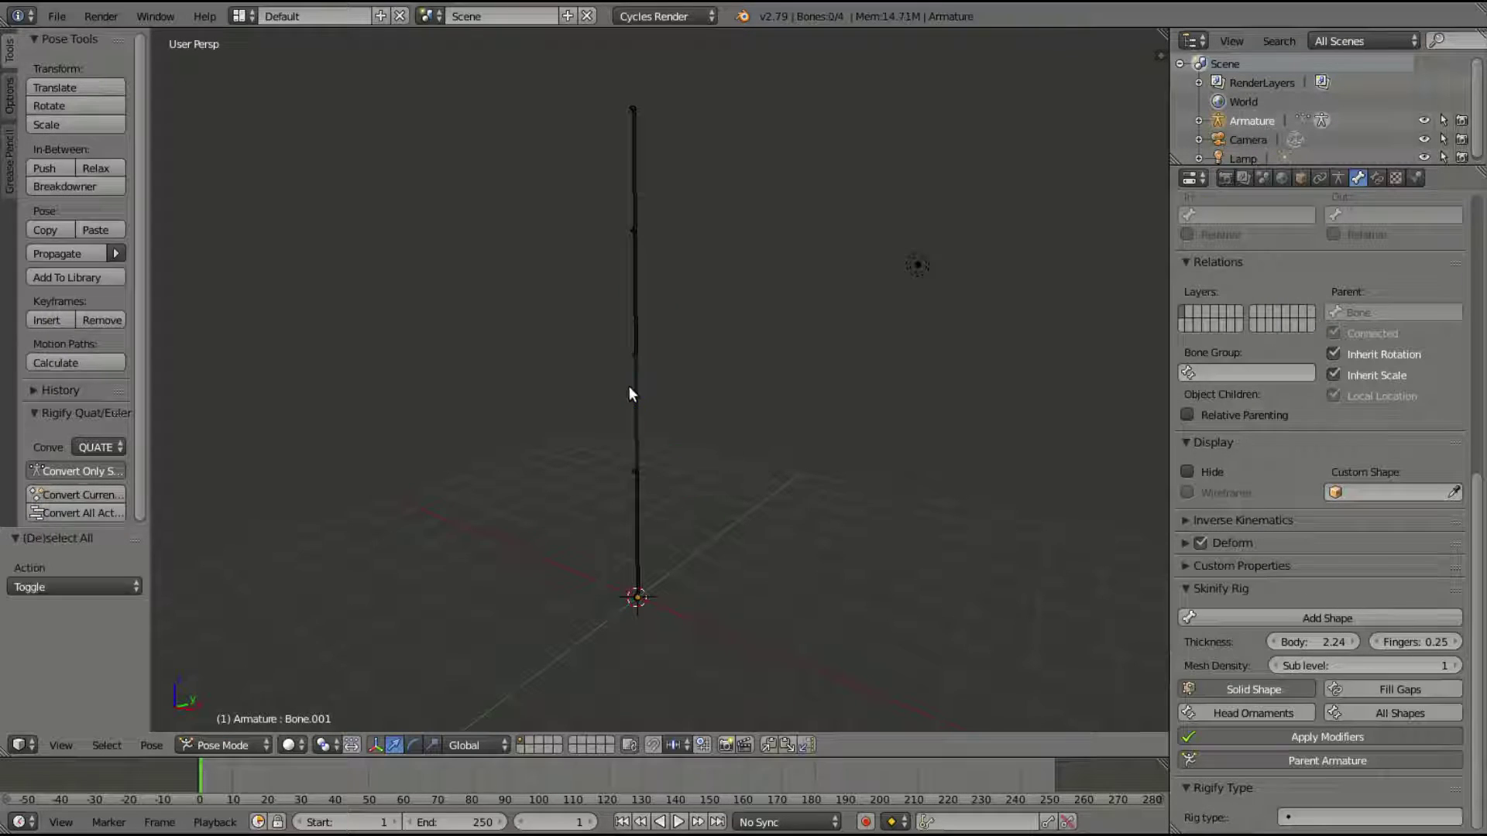
key("a")
left_click(1312, 642)
key("Return")
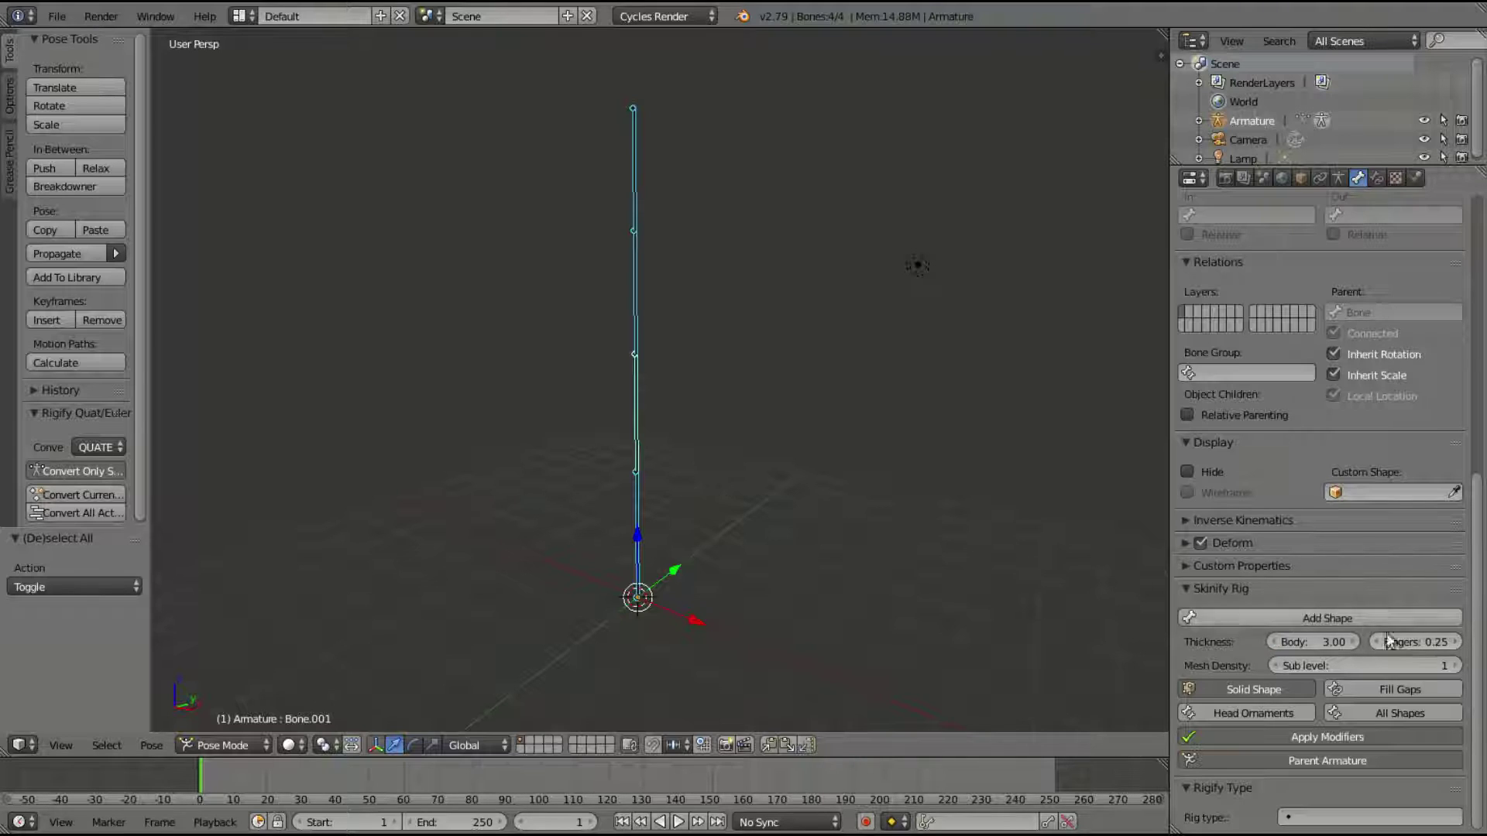
left_click(1263, 614)
Rotate the third bone about 56 degrees and the top bone about 85 degrees to test the thicker mesh.
right_click(637, 269)
right_click(638, 266)
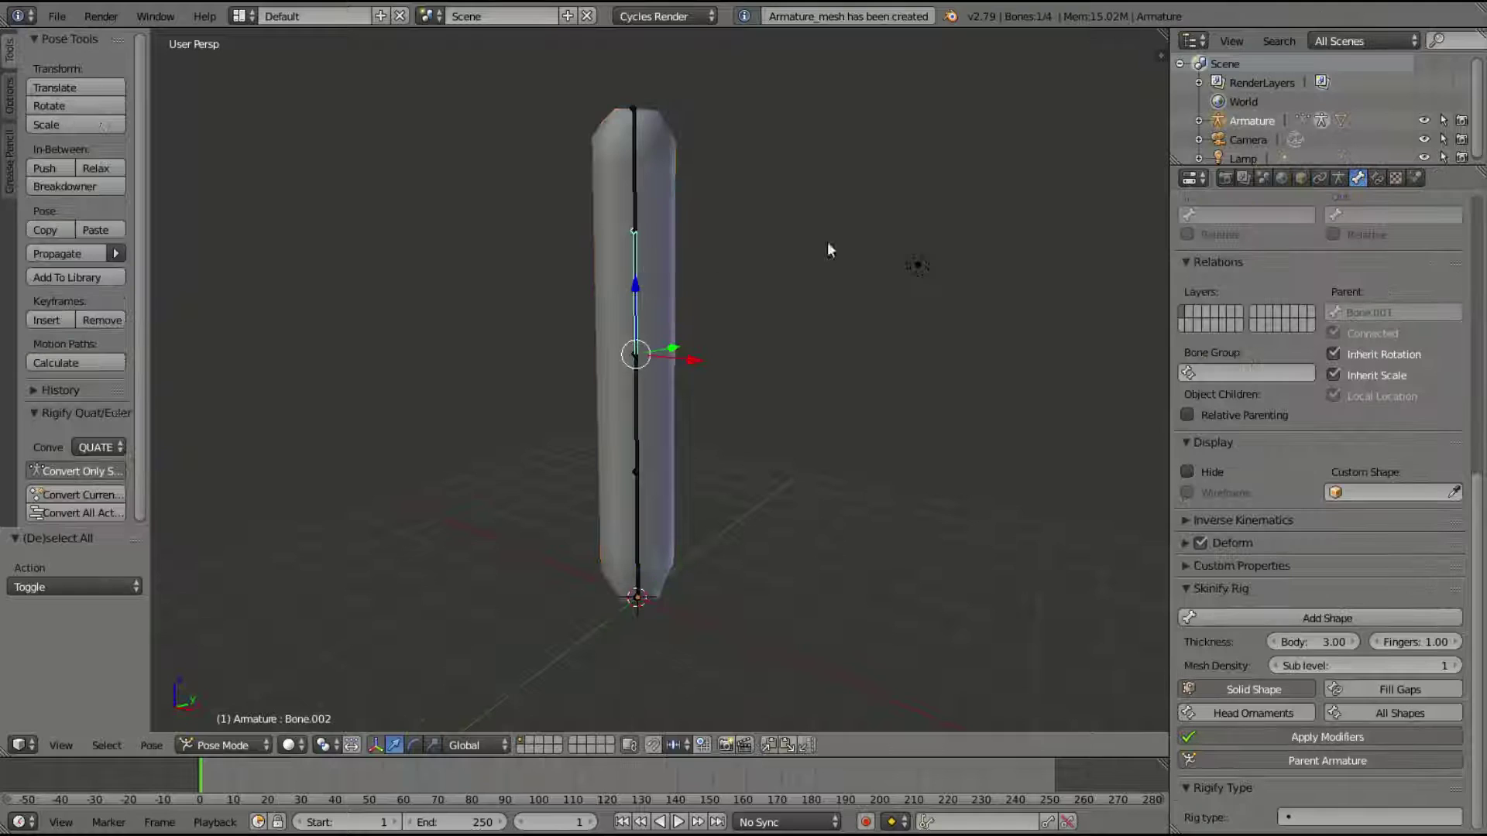
key("r")
left_click(782, 407)
right_click(778, 259)
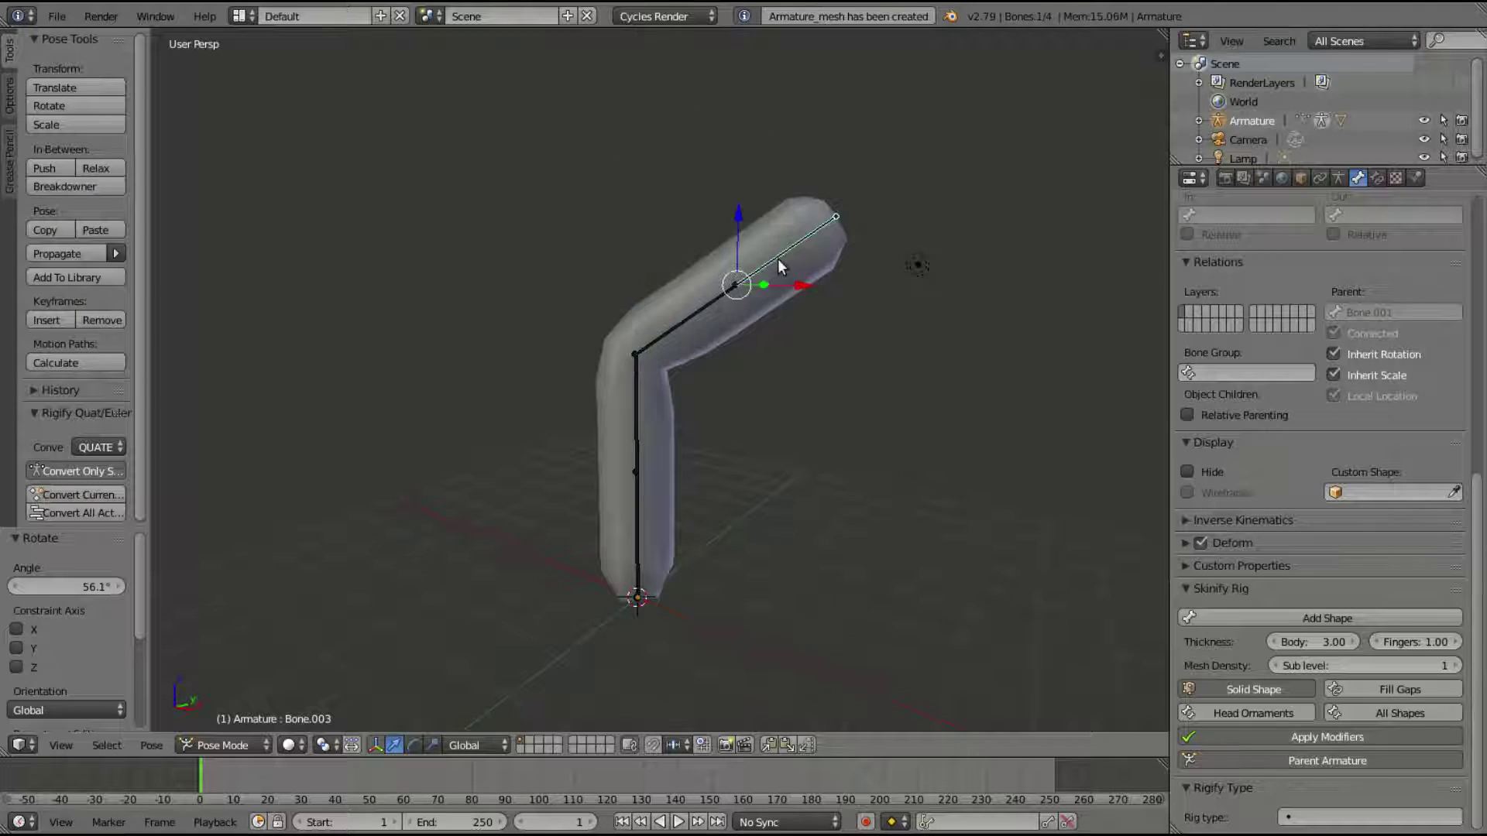
key("r")
left_click(792, 364)
Rotate the second bone to curl the chain into an arch and view the thick mesh up close.
right_click(622, 442)
key("r")
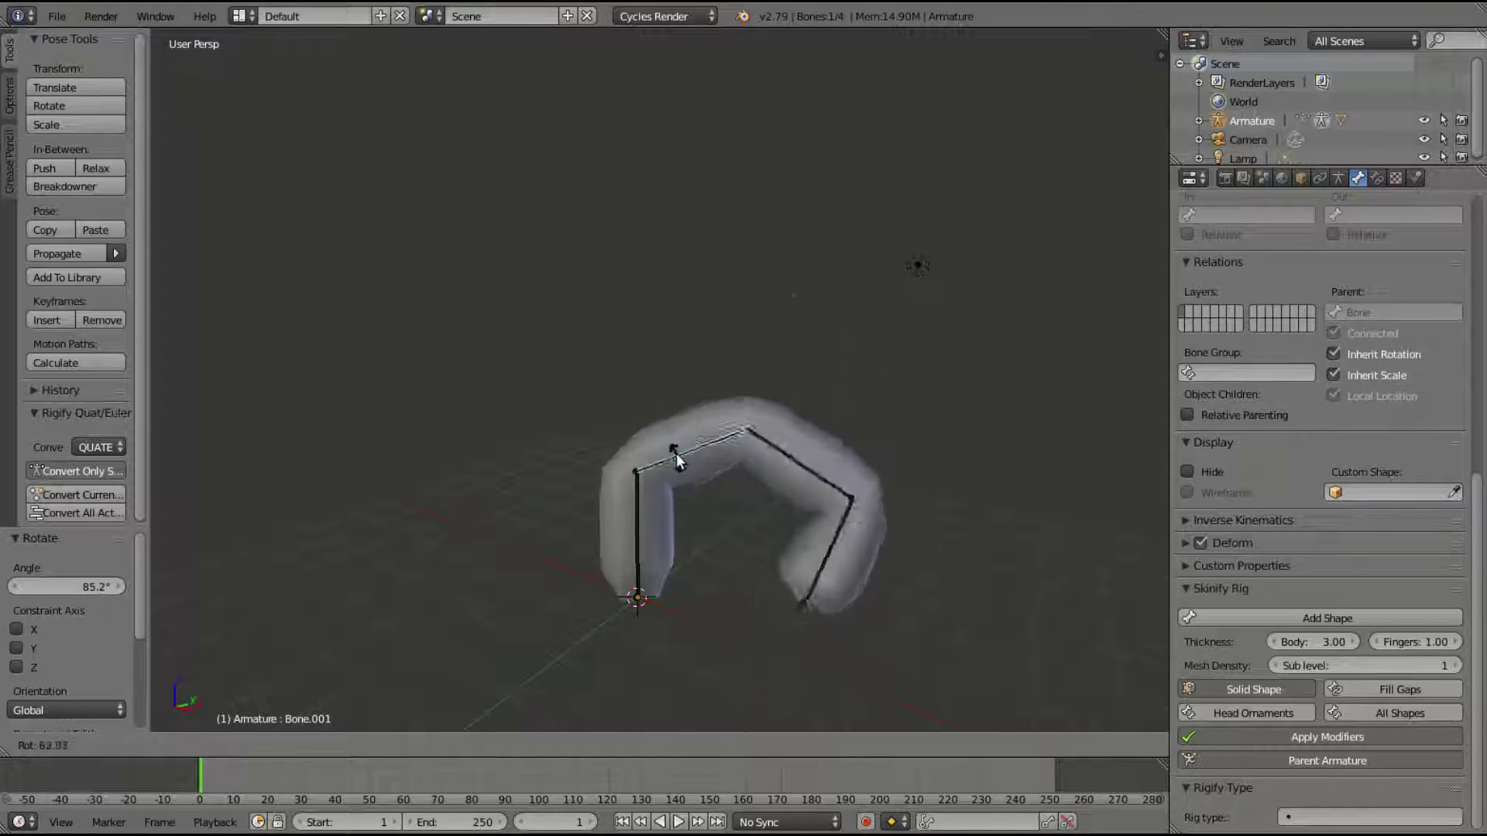
left_click(679, 451)
middle_click_drag(680, 450, 733, 375)
scroll(746, 344, "up", 5)
Undo the test rotations and delete the thick mesh from the armature.
key("ctrl+z")
key("ctrl+z")
key("ctrl+z")
key("ctrl+z")
key("ctrl+z")
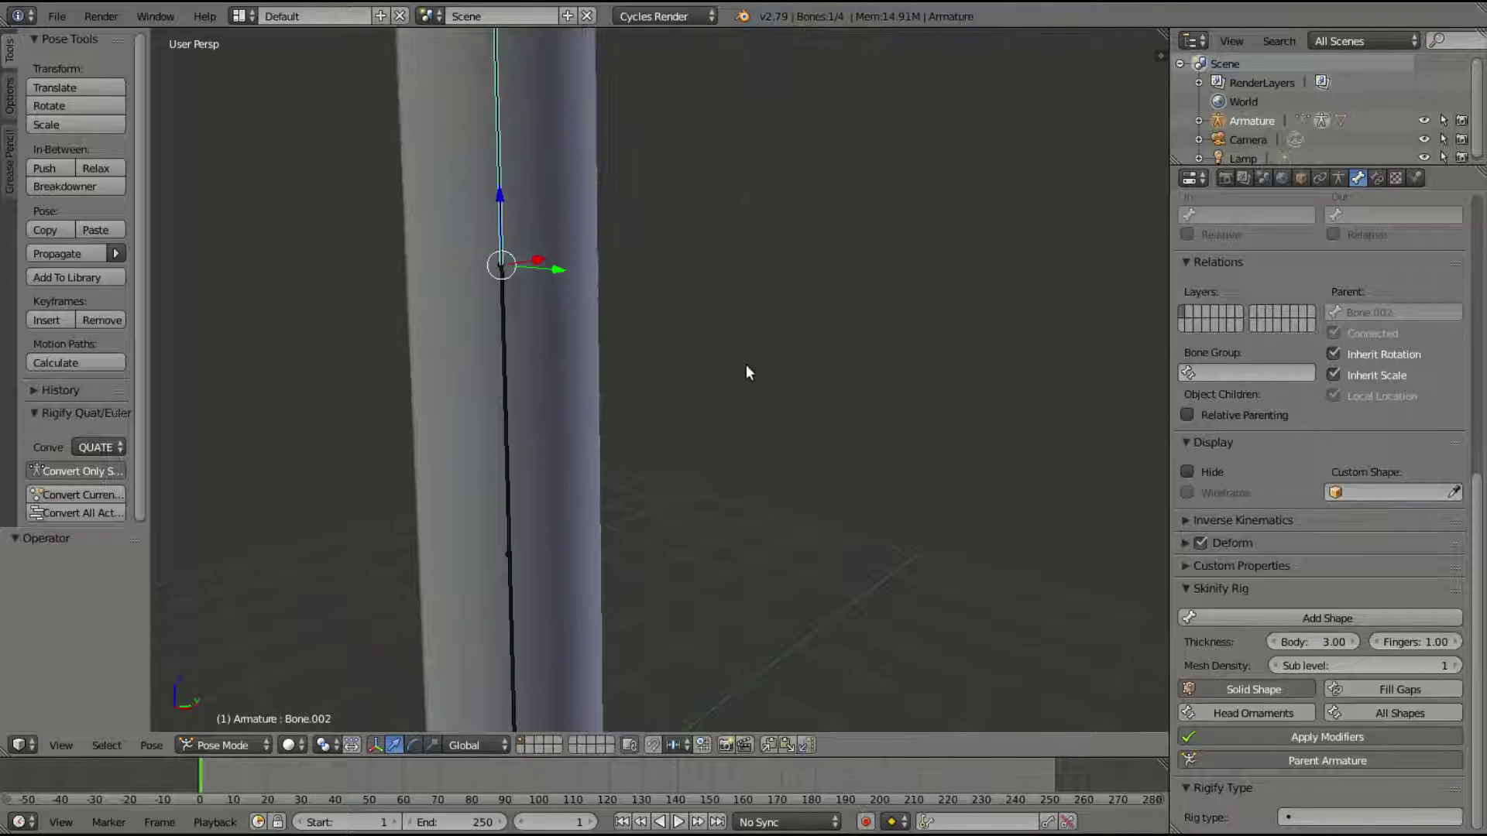
right_click(567, 282)
key("x")
left_click(567, 282)
Select all four bones and add a Skinify Rig shape with the mesh density sub level set to 3.
right_click(503, 300)
key("a")
key("a")
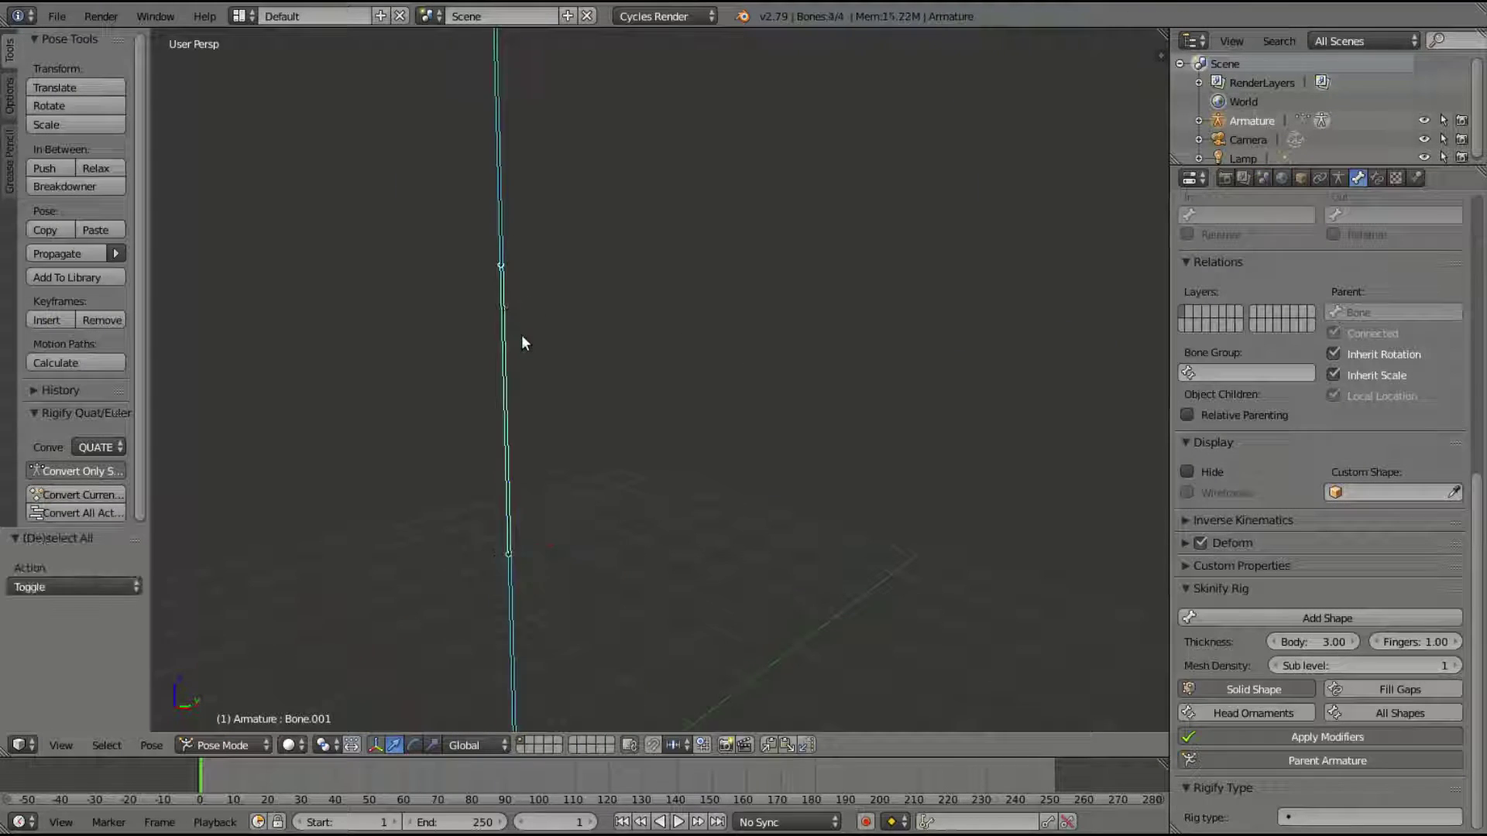
left_click(1454, 666)
left_click(1453, 666)
left_click(1261, 622)
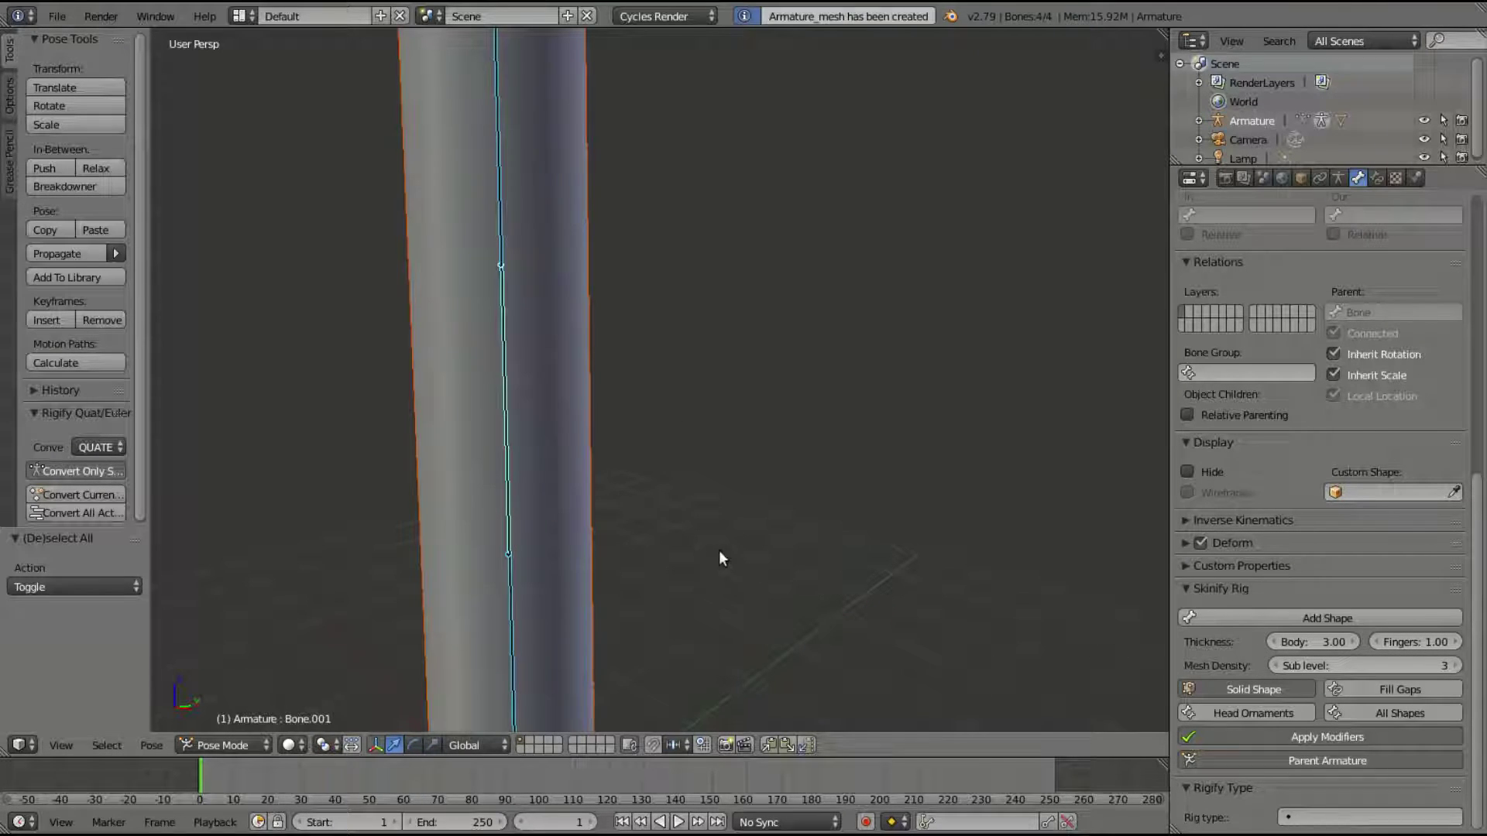
Rotate the second bone about 74 degrees to bend the denser mesh.
right_click(508, 302)
right_click(503, 293)
key("r")
left_click(896, 592)
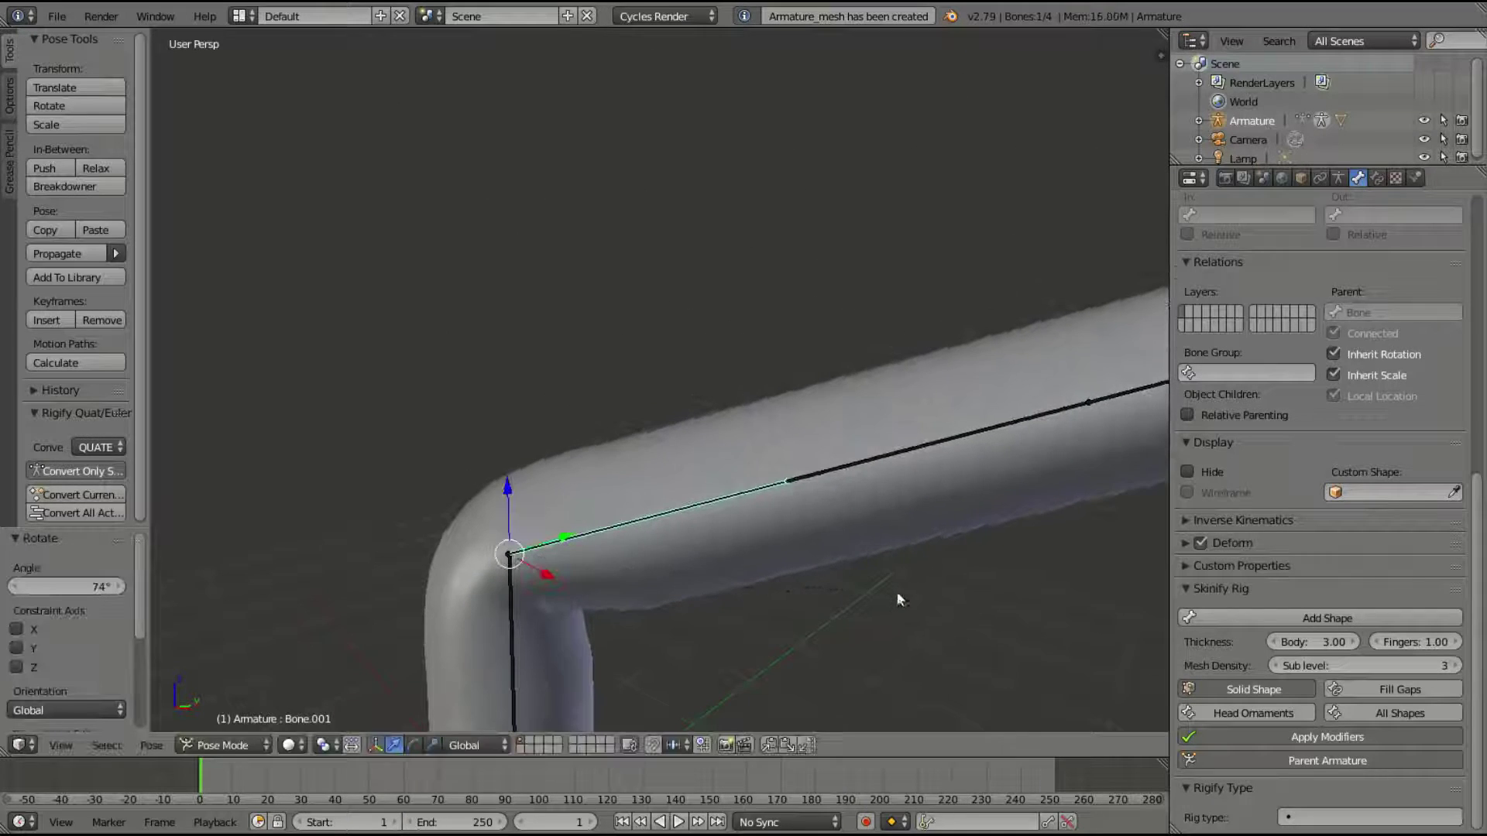
Rotate the third bone about 66.6 degrees to bend the mesh downward at the next joint.
scroll(810, 405, "up", 3)
right_click(830, 382)
right_click(839, 472)
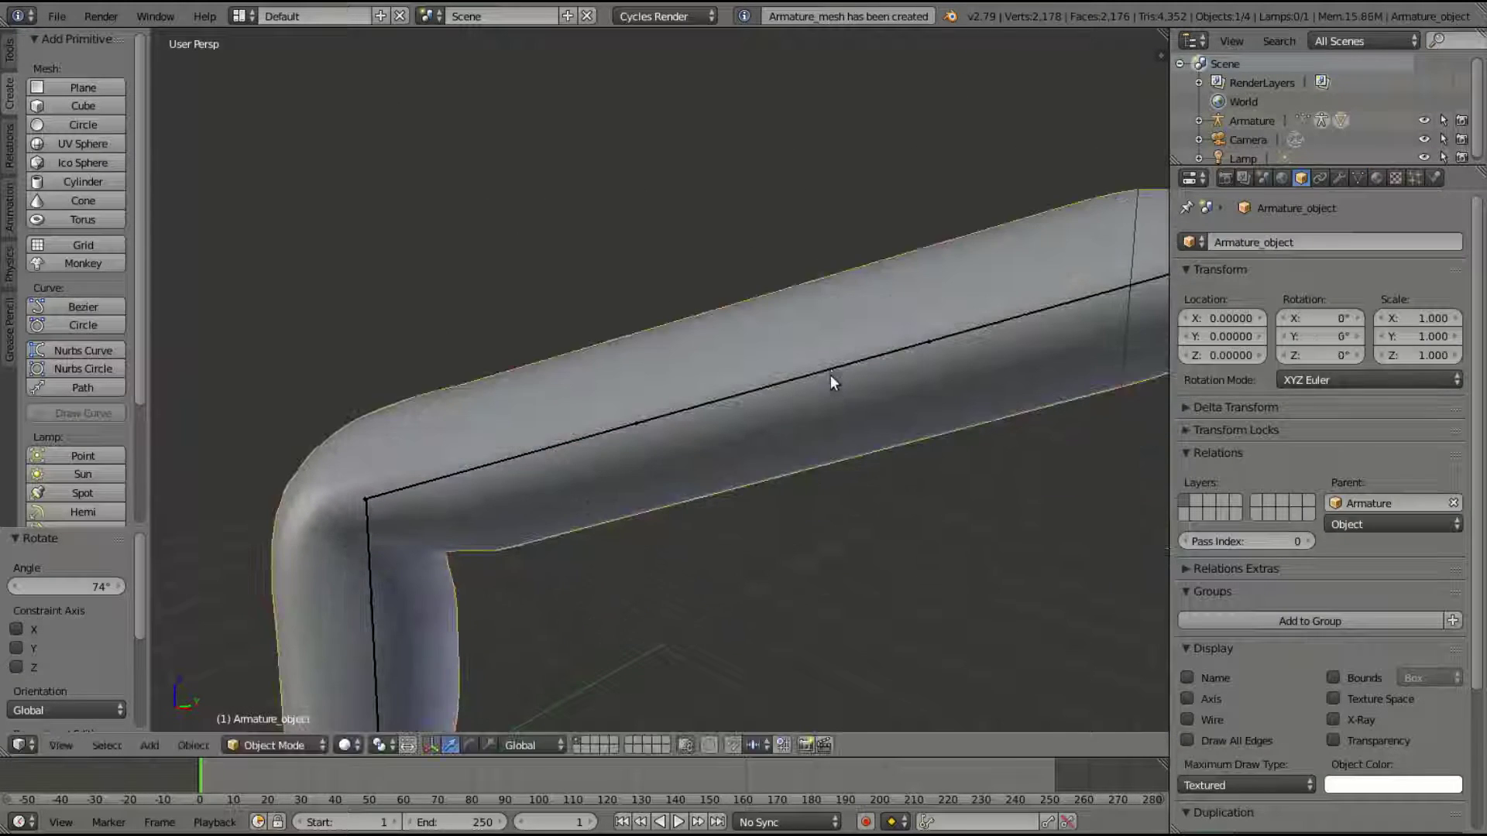
right_click(830, 376)
key("r")
left_click(742, 556)
Select the generated mesh object and open its modifier settings.
key("ctrl+Tab")
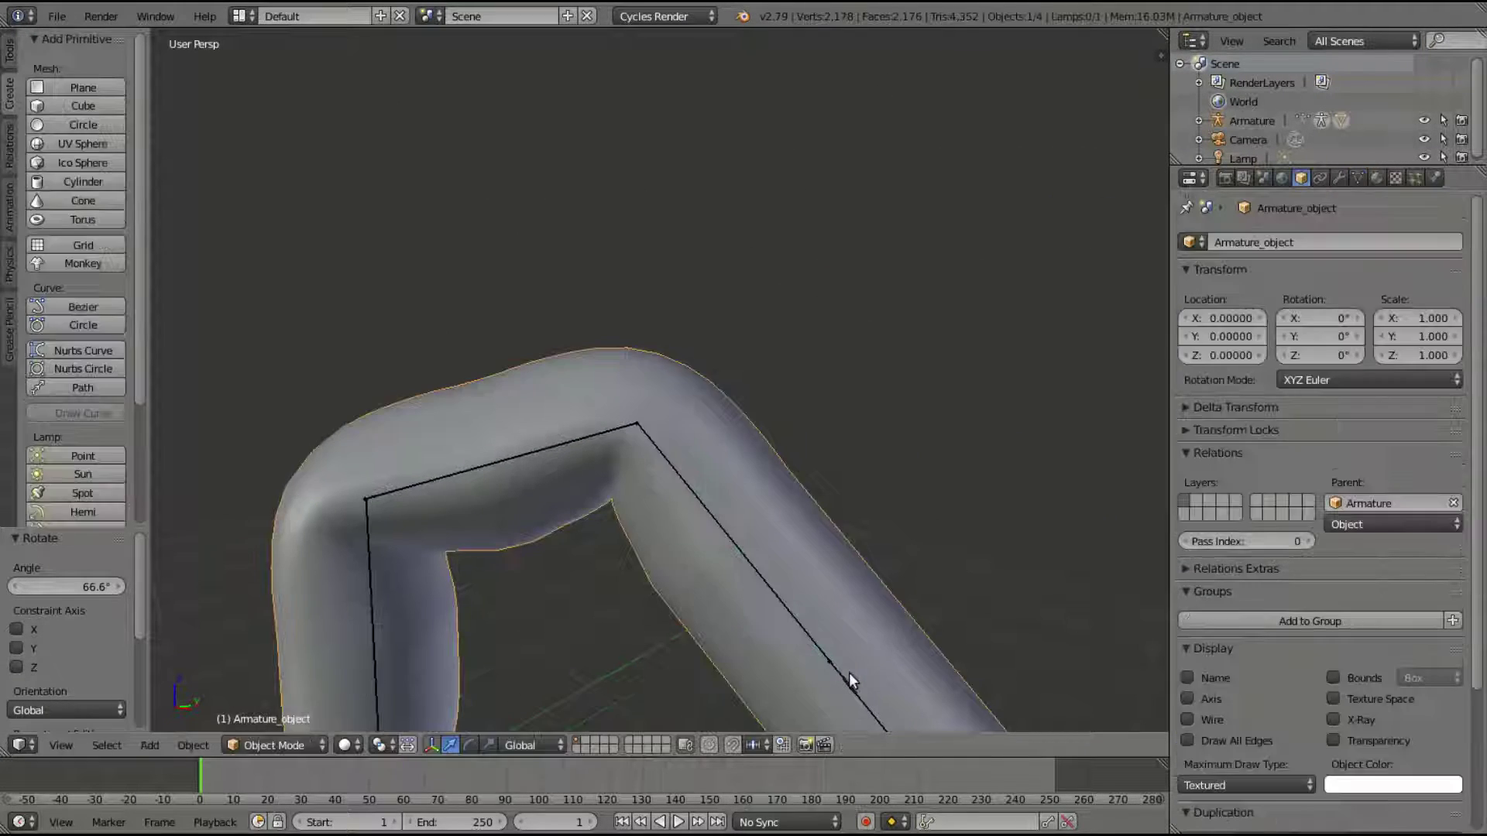
right_click(849, 672)
left_click(1339, 180)
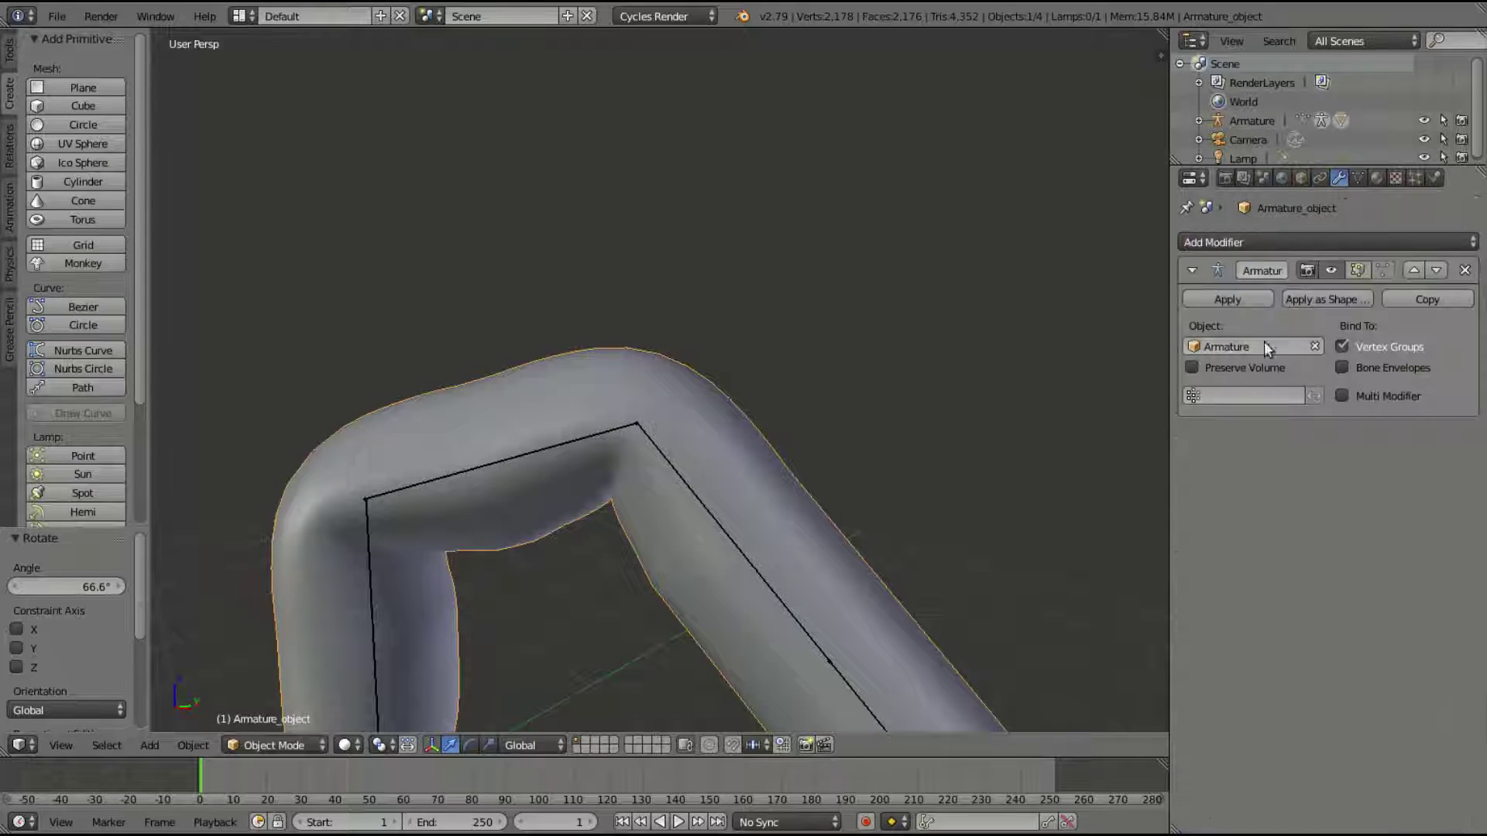
Try a Subdivision Surface modifier on the generated mesh and remove it again.
left_click(1292, 244)
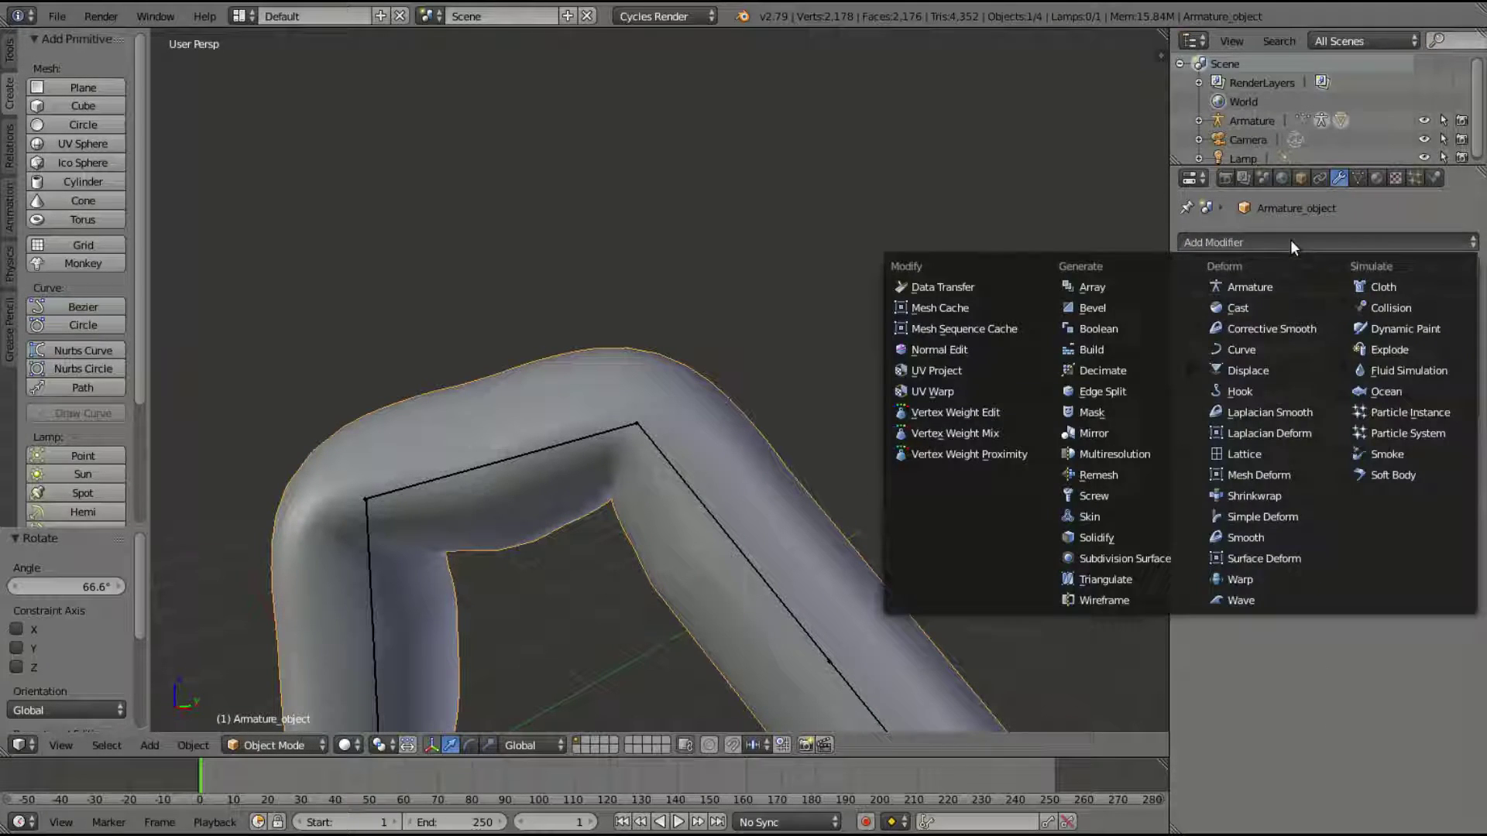
left_click(1108, 554)
left_click(1465, 435)
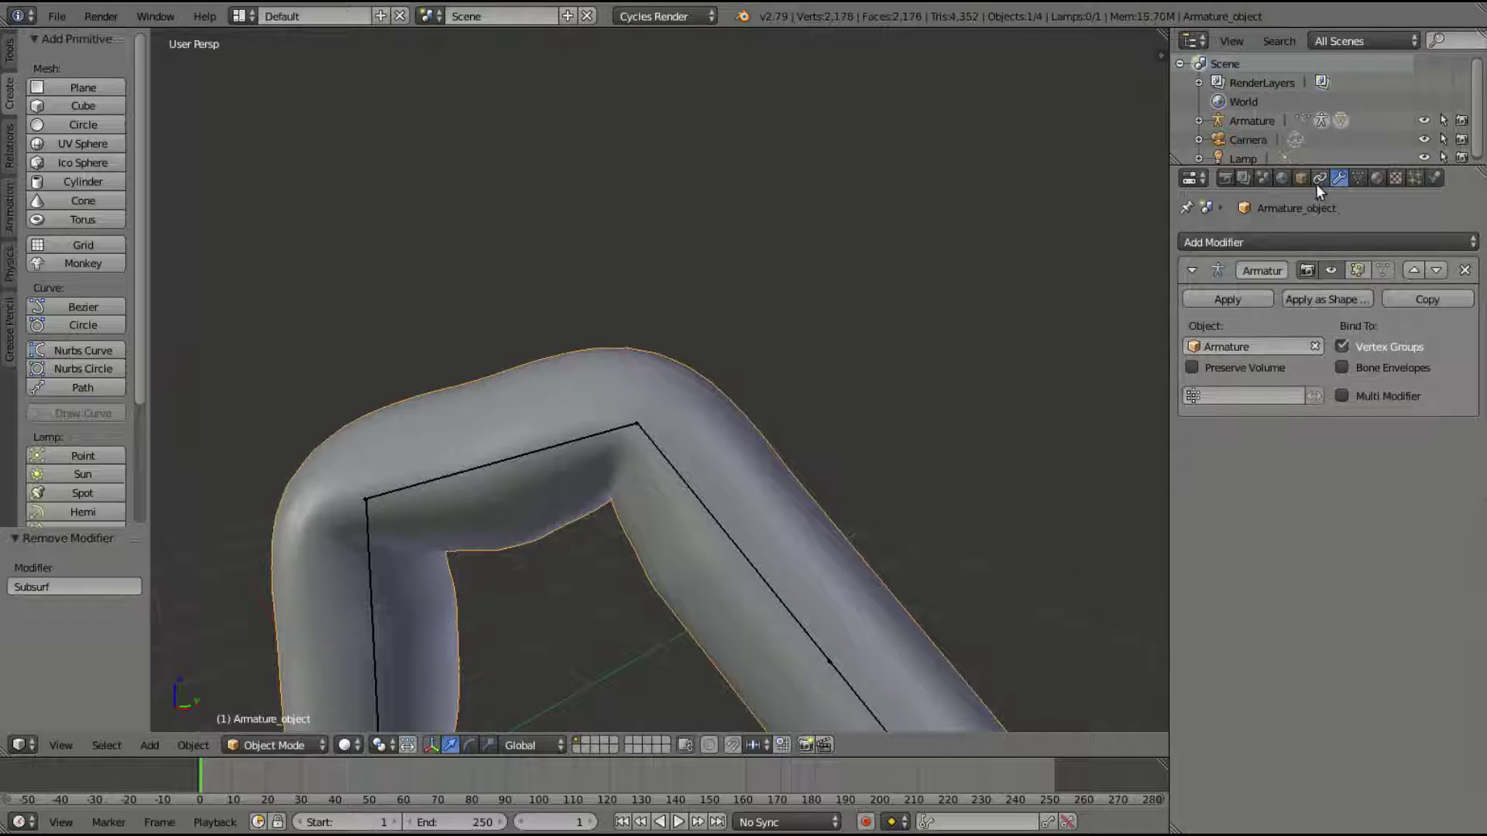
Try rotating the second bone about the X axis and undo the rotation.
right_click(546, 447)
right_click(561, 398)
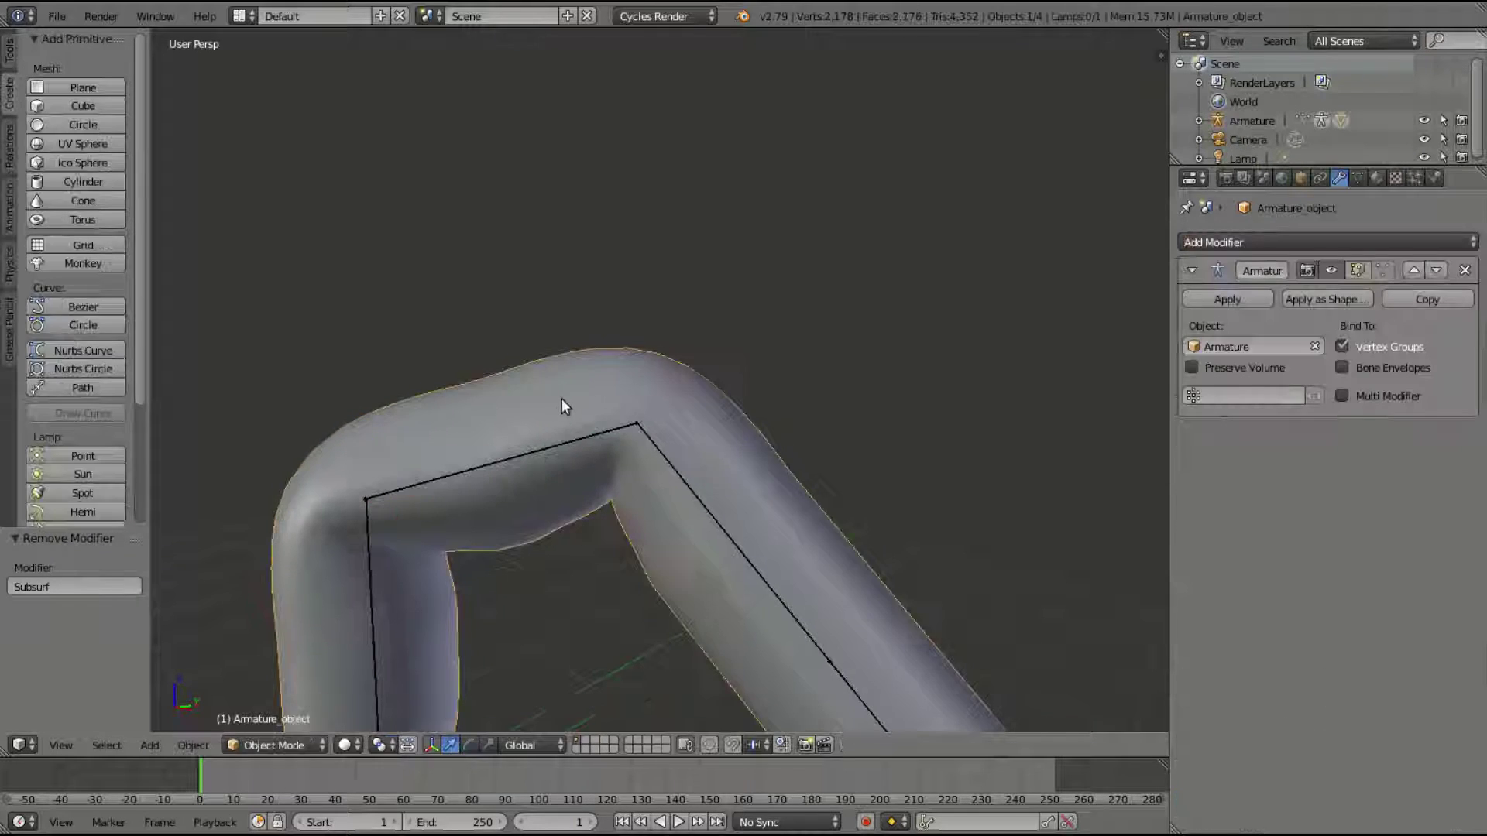
scroll(622, 383, "down", 5)
scroll(623, 383, "up", 2)
middle_click_drag(657, 419, 694, 406)
middle_click_drag(652, 318, 721, 415, "shift")
right_click(640, 257)
scroll(646, 263, "down", 1)
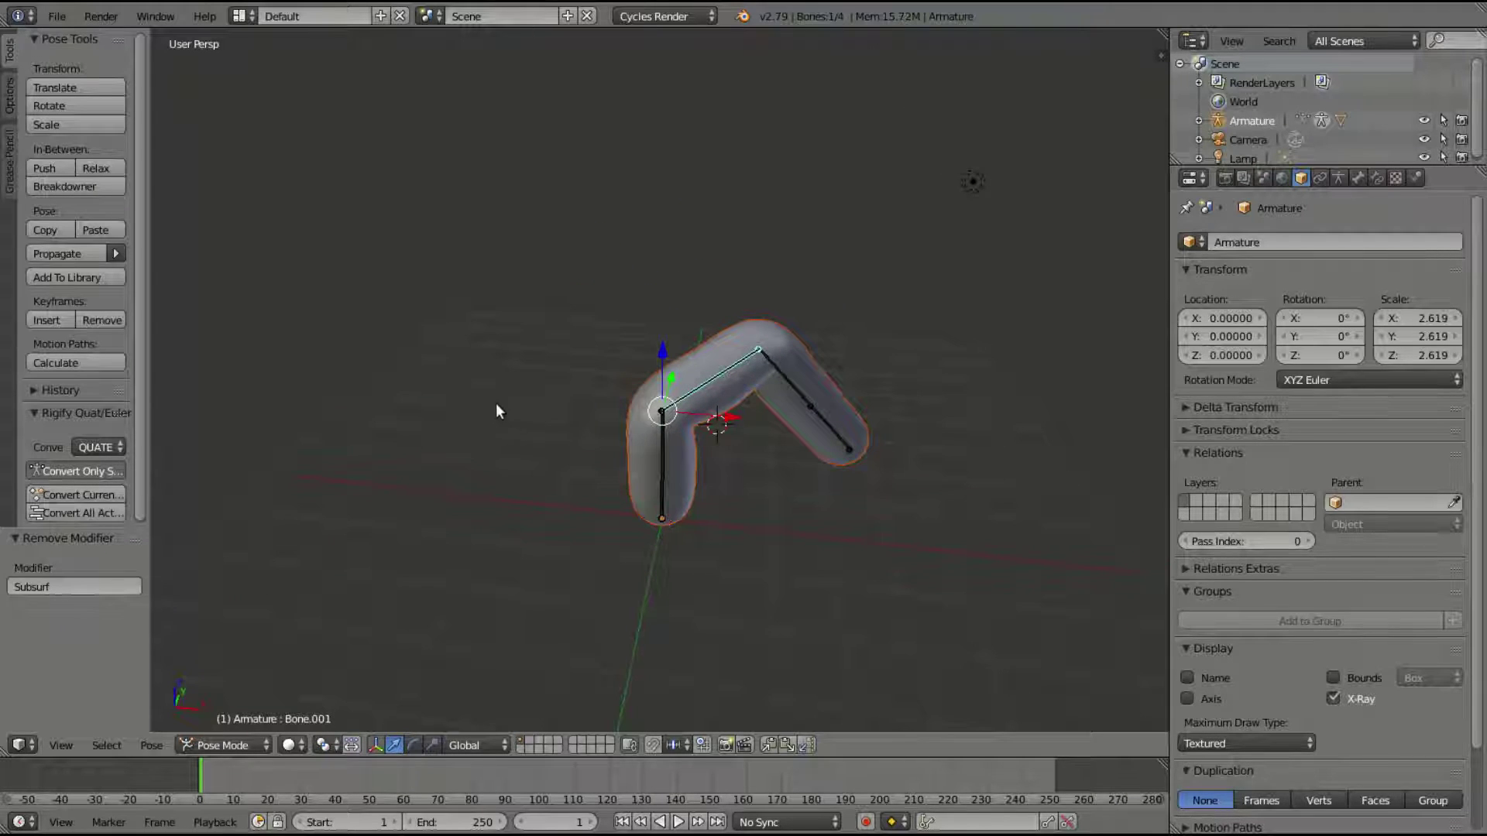
key("r")
key("x")
left_click(752, 434)
key("ctrl+z")
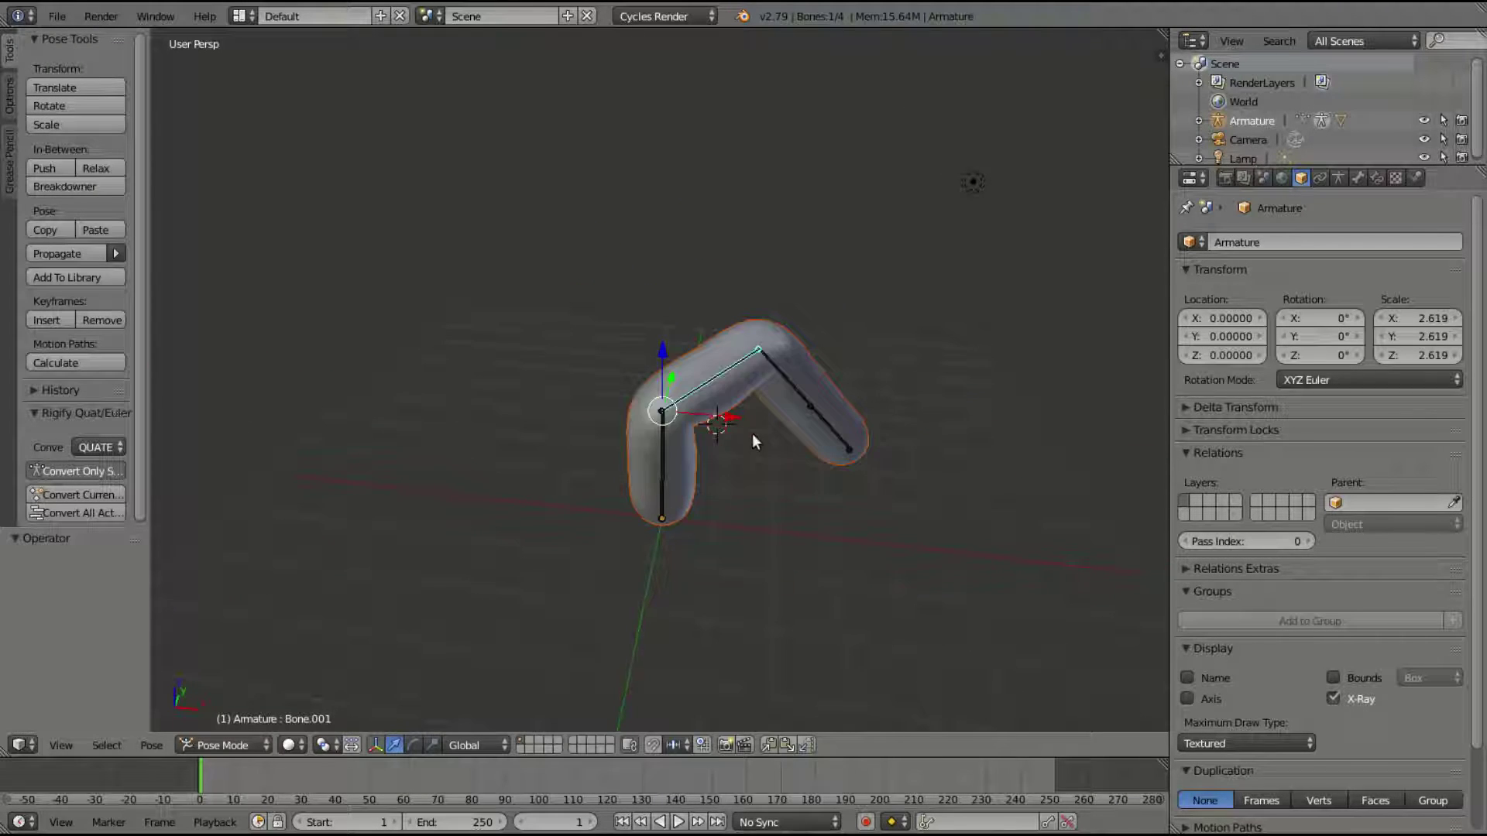
Switch to Object Mode and move the four-bone armature about -12.8 units along the X axis.
left_click(240, 745)
left_click(230, 718)
key("g")
key("x")
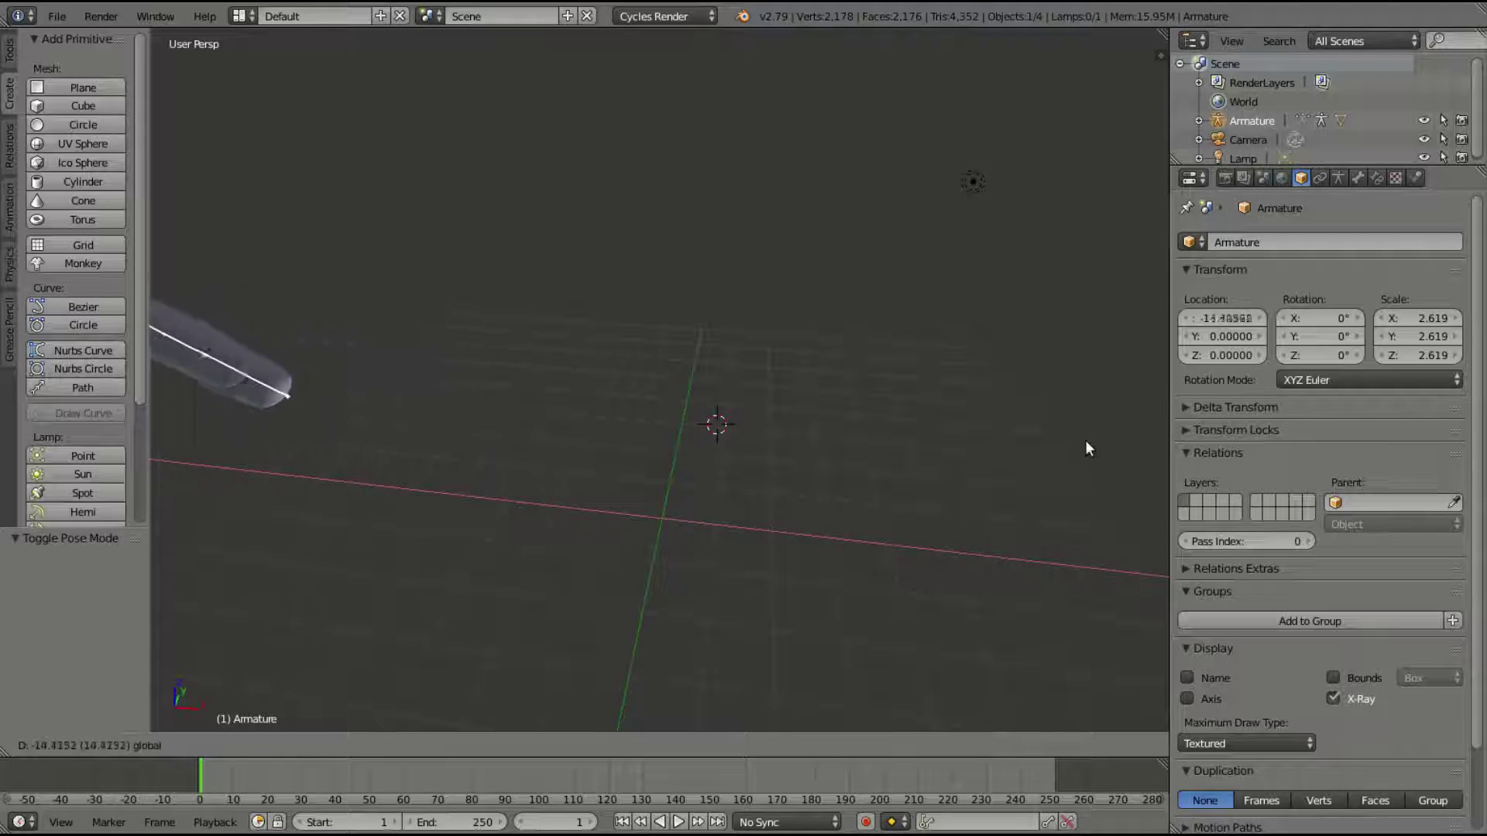
left_click(1088, 449)
middle_click_drag(1131, 448, 749, 486)
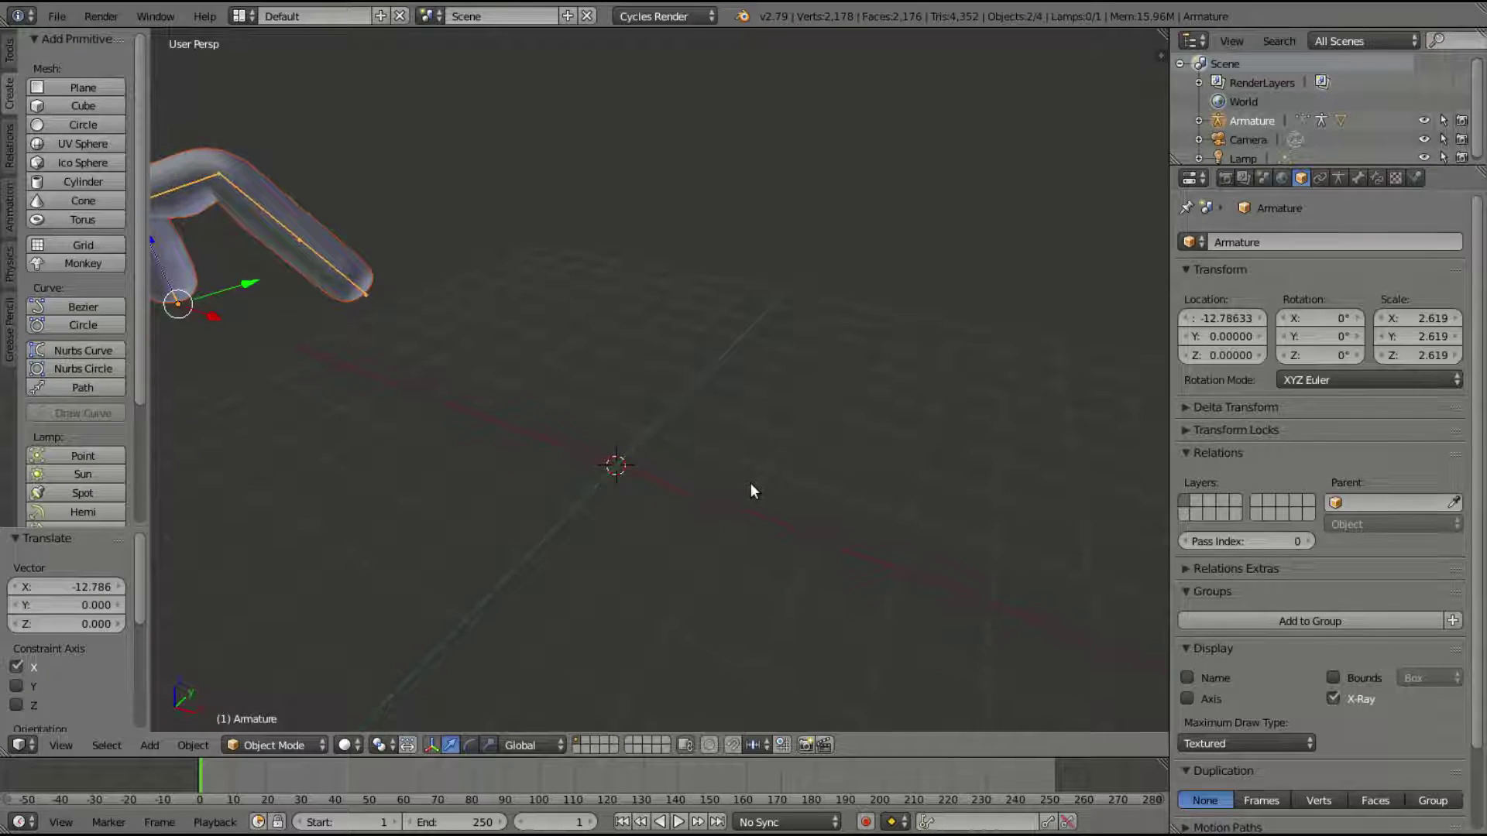
Add a Human (Meta-Rig) armature and scale it up by a factor of about 3.12.
key("x")
key("shift+a")
mouse_move(679, 479)
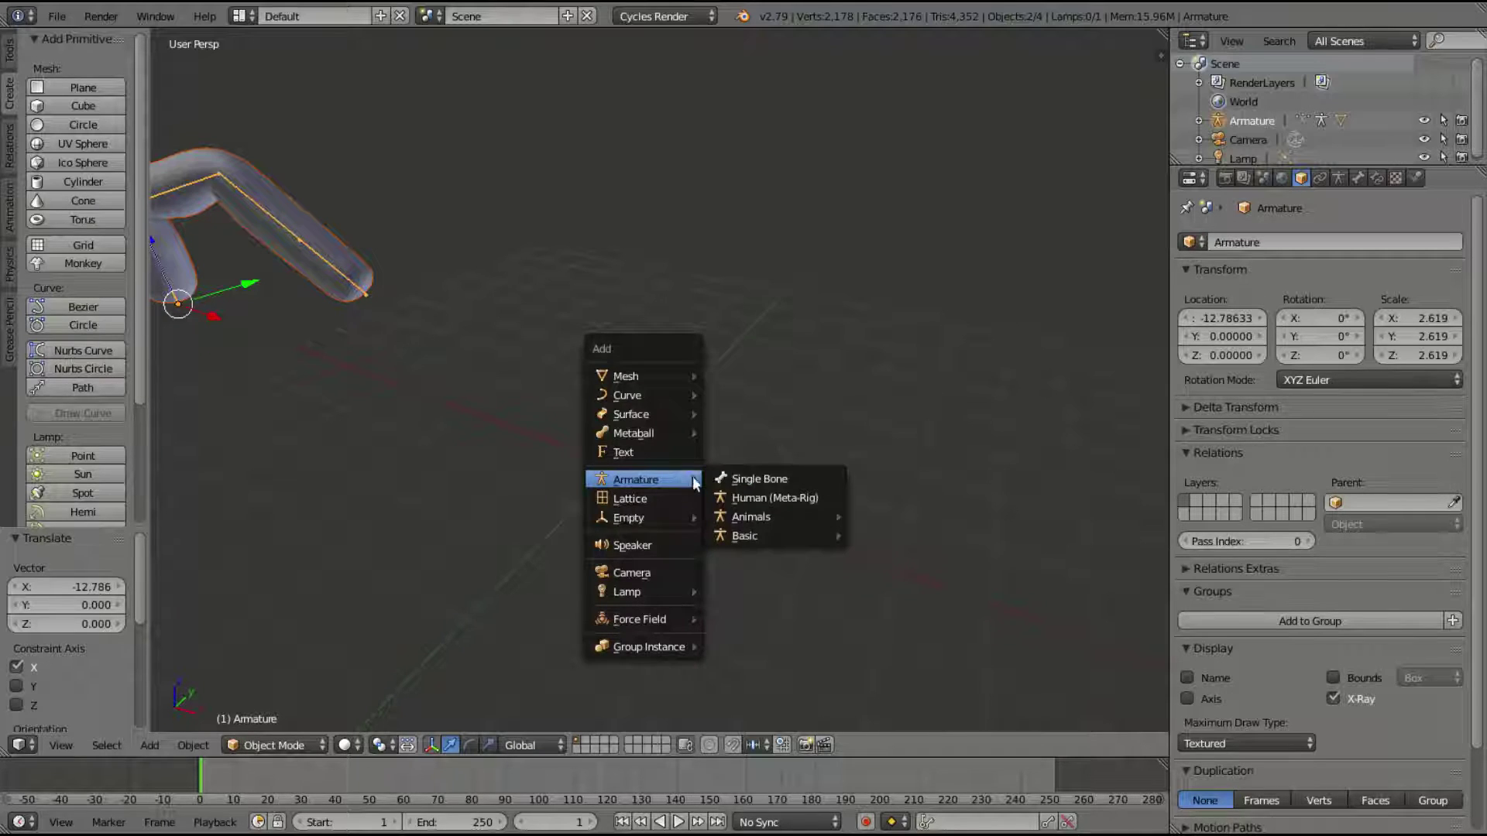
left_click(823, 502)
middle_click_drag(683, 423, 836, 434)
key("s")
left_click(709, 437)
scroll(775, 449, "up", 4)
scroll(695, 461, "down", 4)
middle_click_drag(694, 461, 807, 438)
Put the human rig in Pose Mode with all its bones selected and its bone properties open.
left_click(1357, 179)
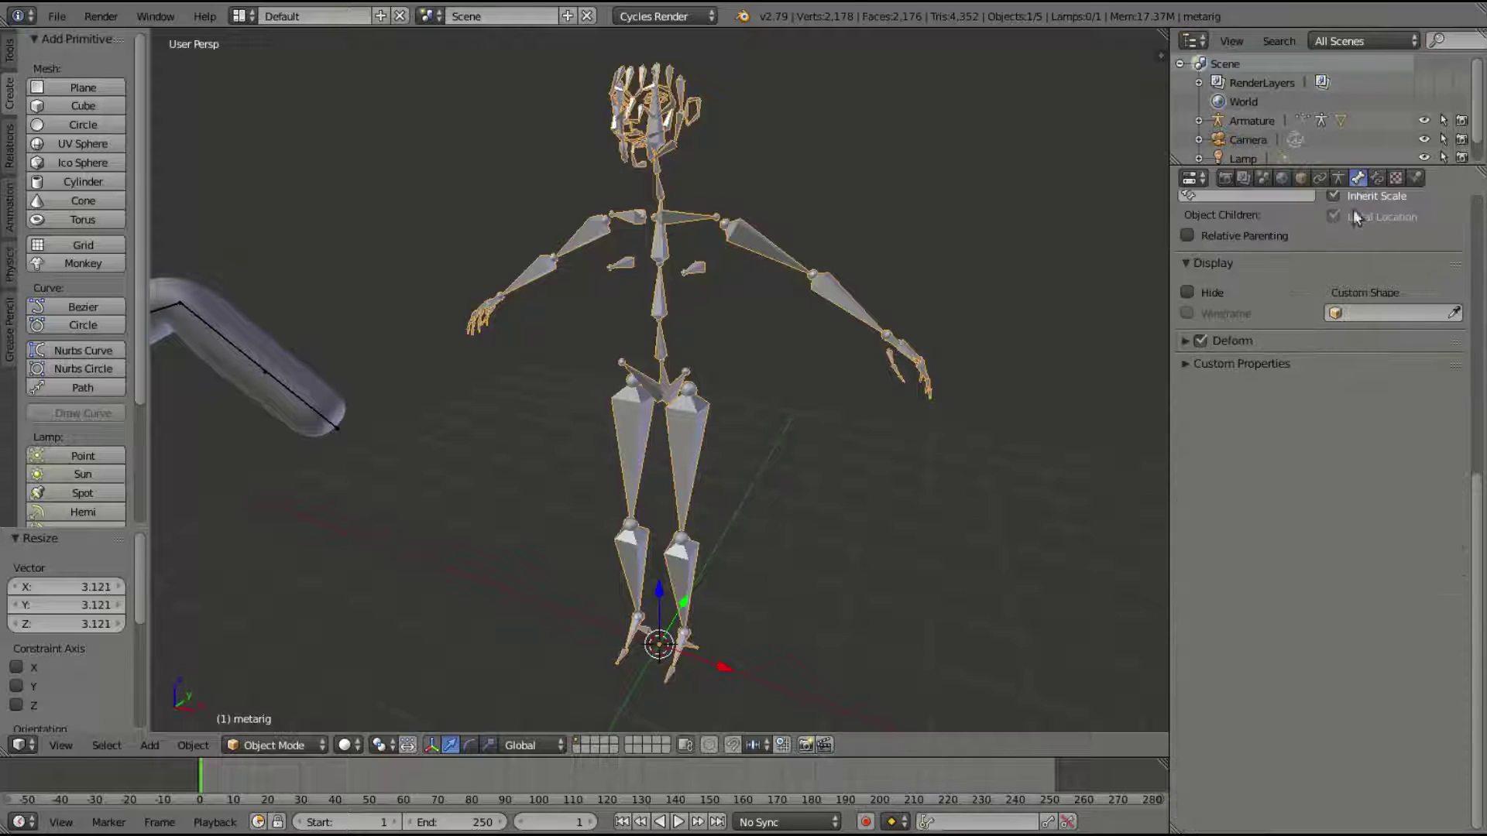
left_click(261, 745)
left_click(267, 677)
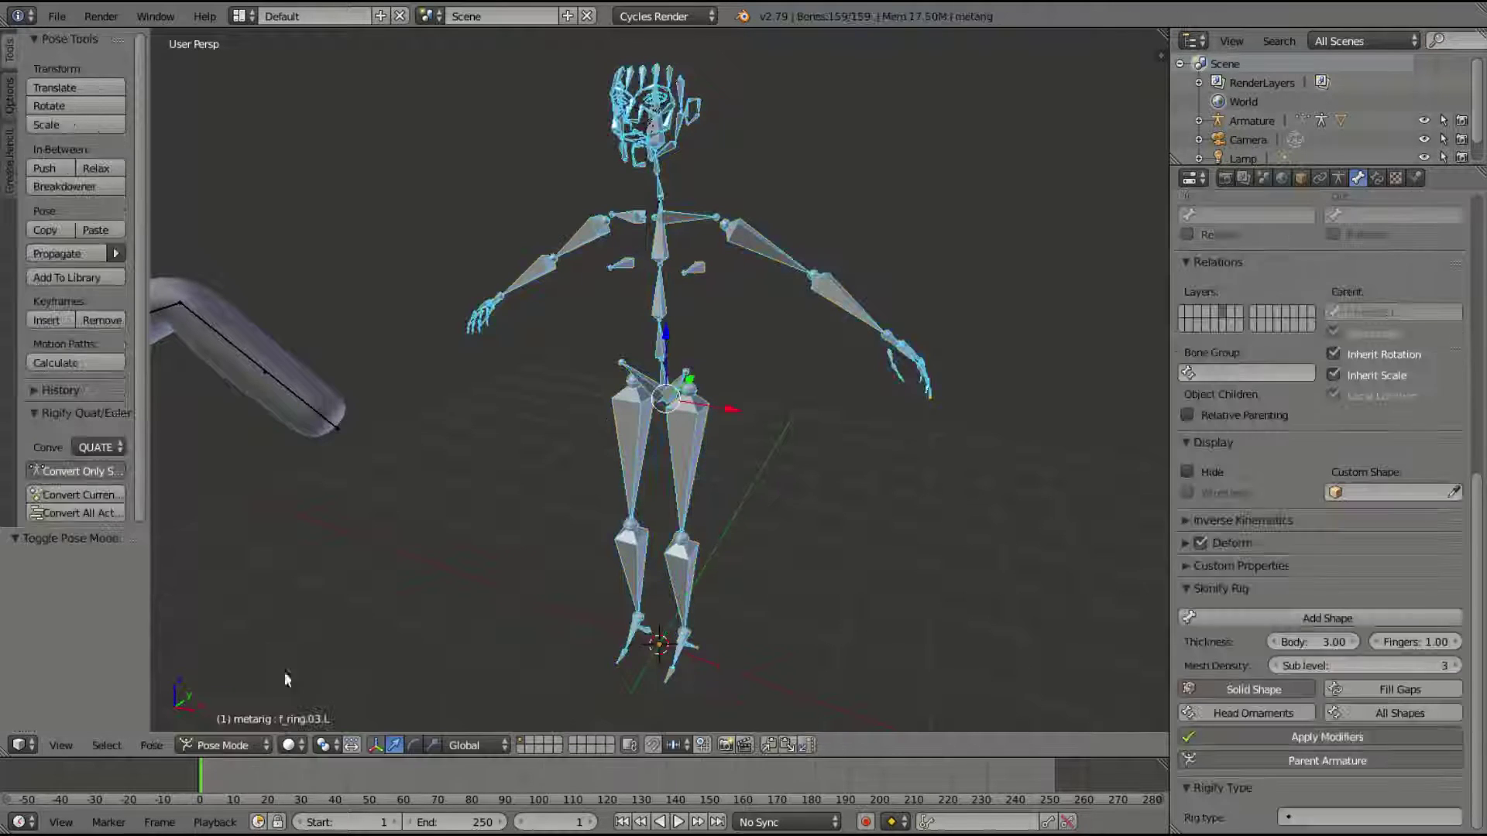
key("a")
mouse_move(777, 463)
middle_mouse_down()
mouse_move(539, 452)
mouse_move(797, 453)
middle_mouse_up()
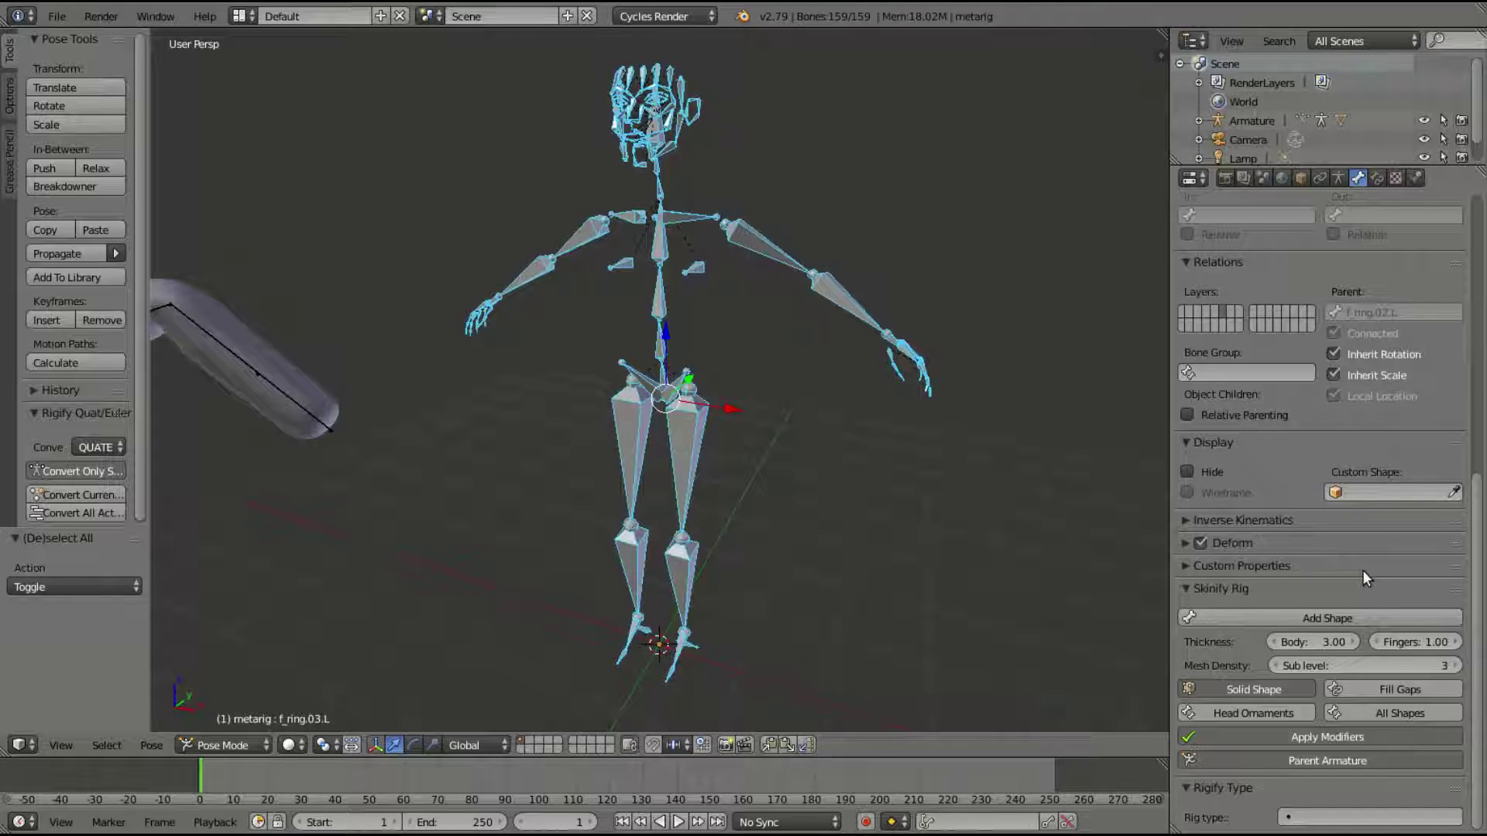
Set the Skinify Rig thickness to 1 for the body and 0.25 for the fingers, and add the shape.
scroll(776, 212, "up", 2)
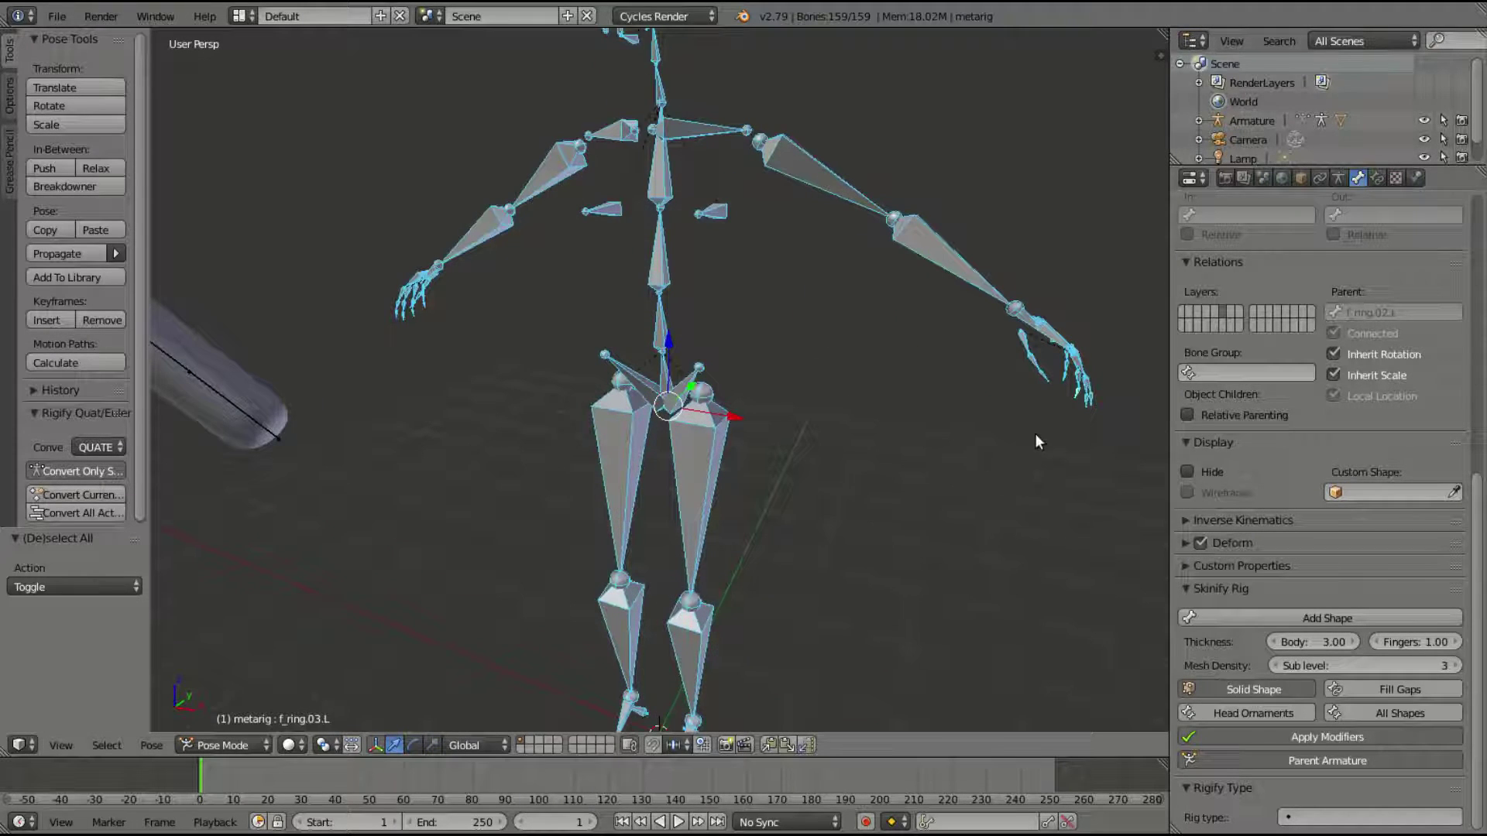
middle_click_drag(1038, 441, 1069, 571)
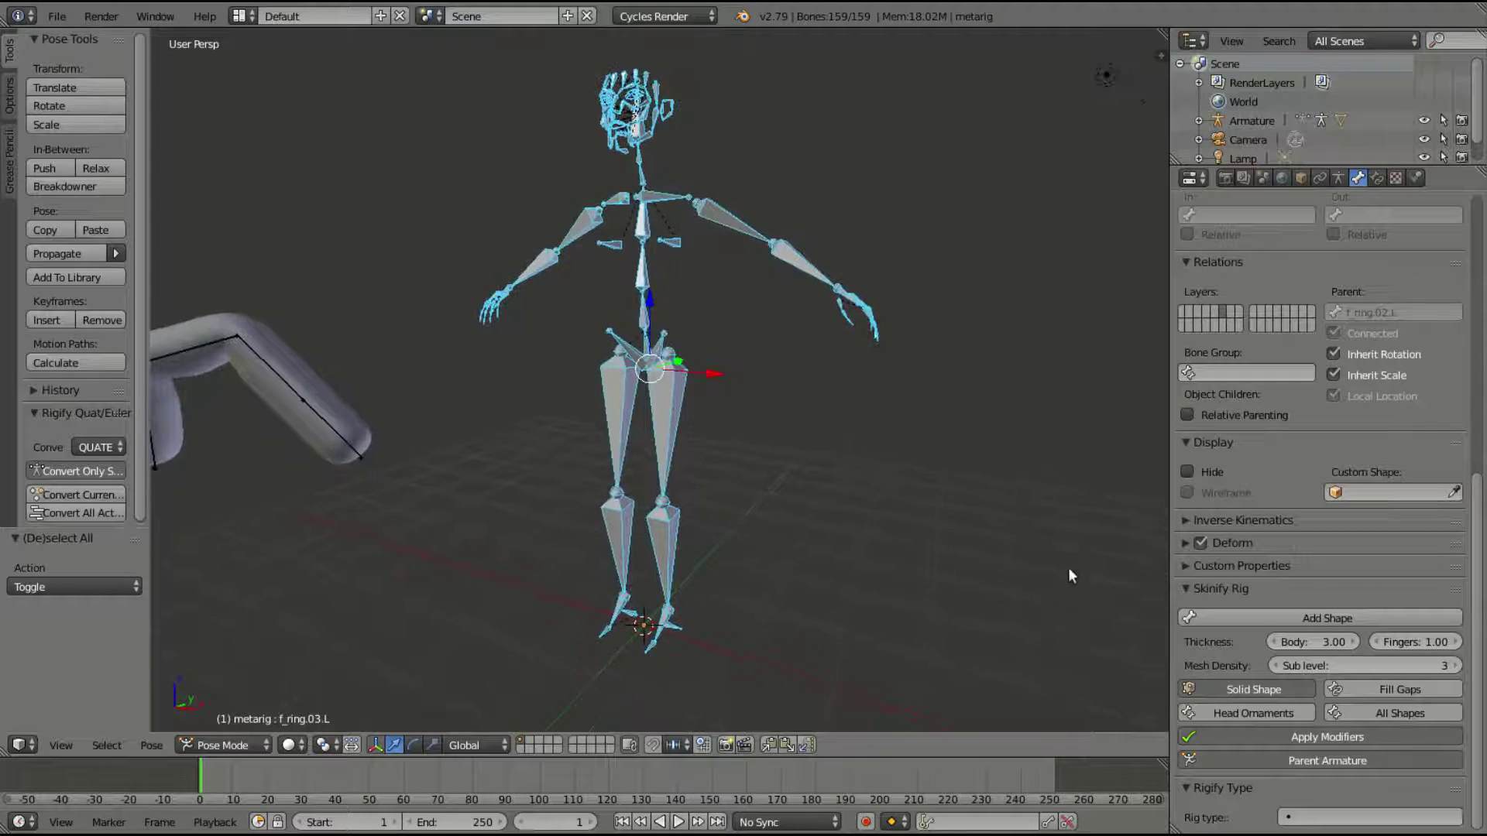
middle_click_drag(974, 653, 999, 619)
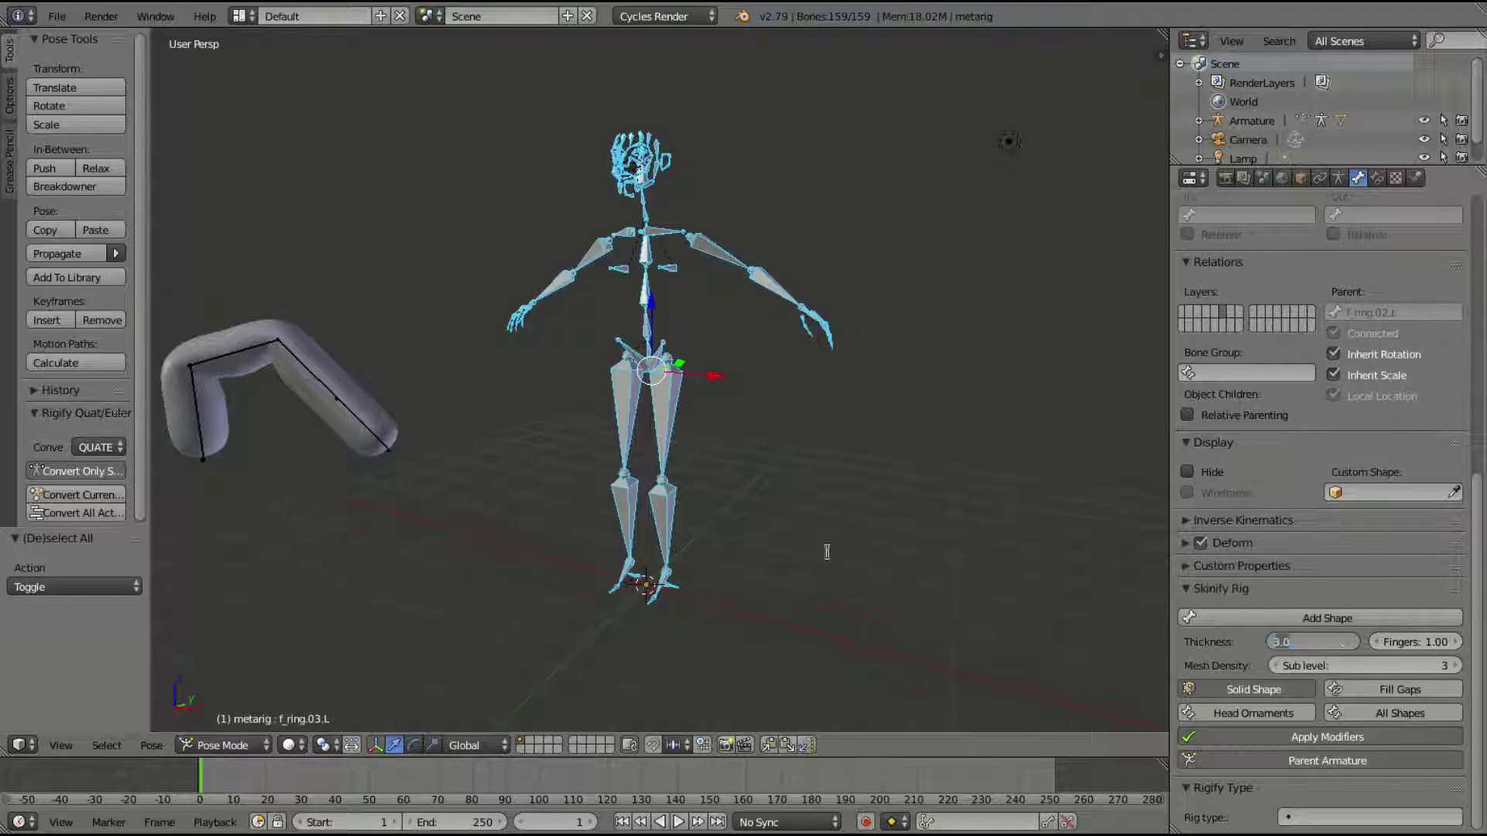
type("1")
key("Return")
left_click(1414, 643)
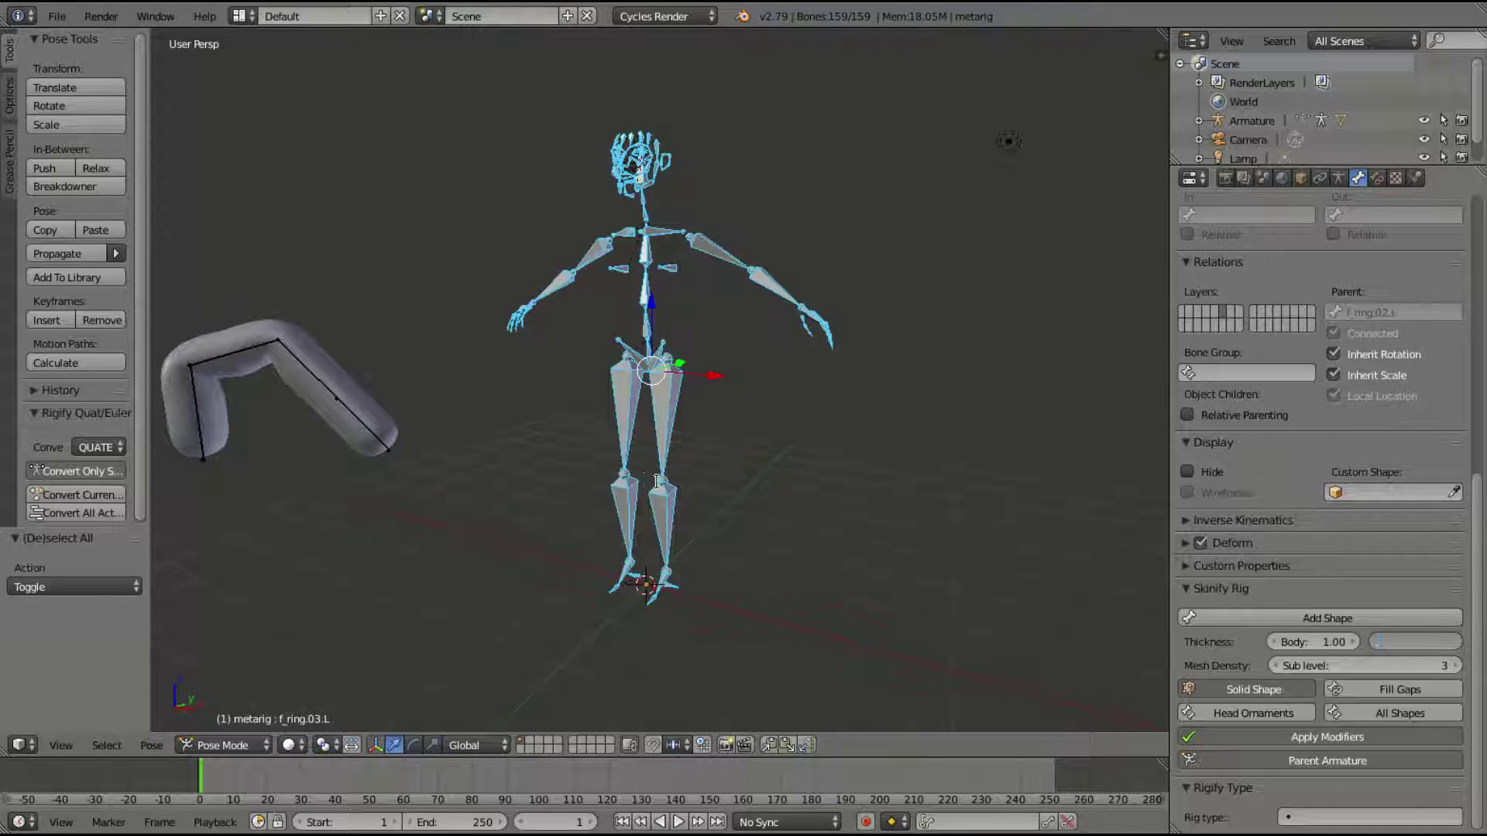
type(".25")
key("Return")
left_click(1311, 617)
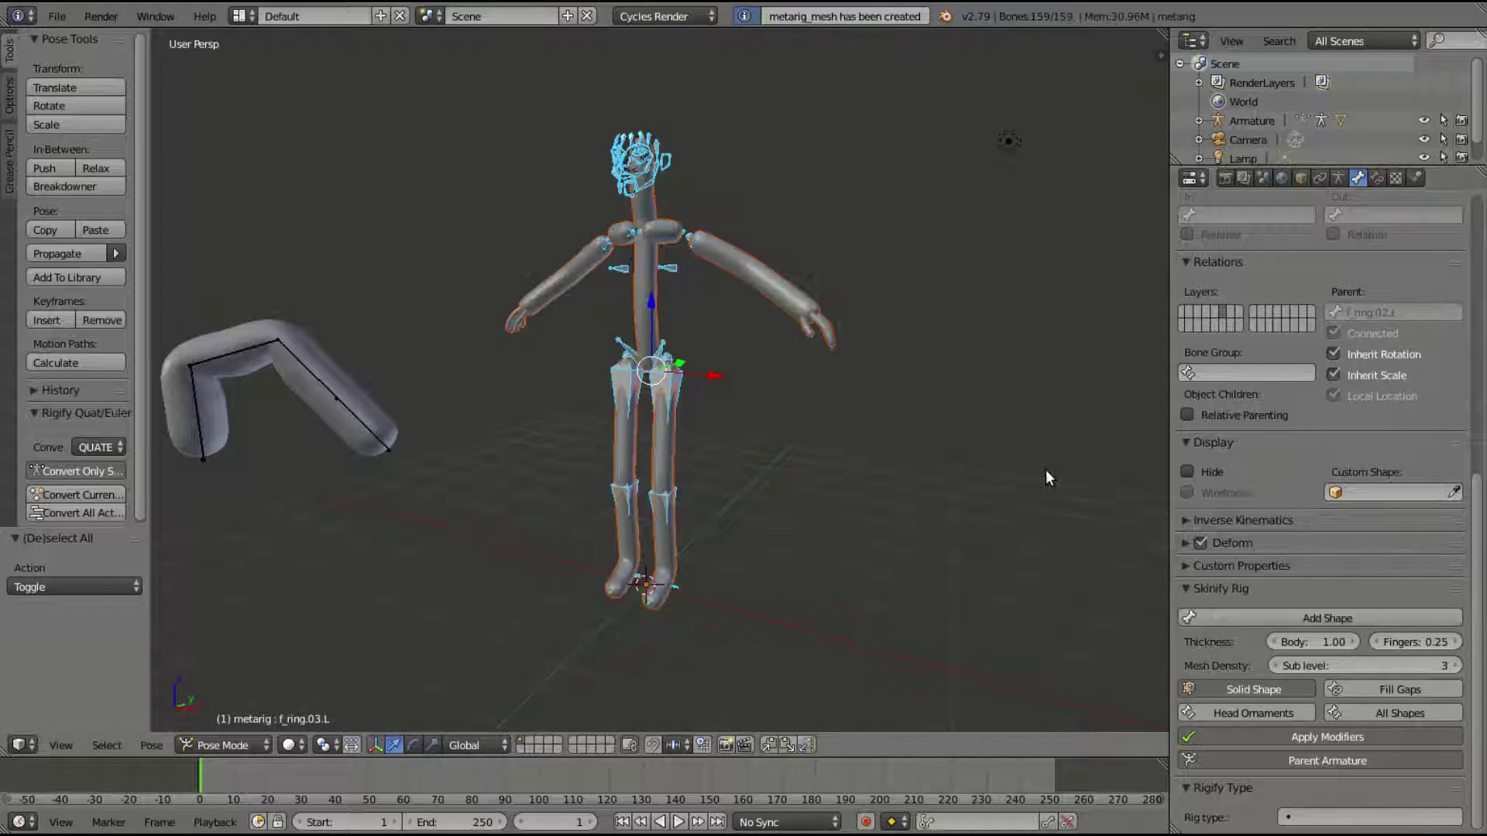
Inspect the generated mesh around the head, and undo the added shape.
scroll(560, 365, "up", 4)
middle_click_drag(558, 360, 697, 353)
scroll(675, 362, "up", 4)
key("ctrl+z")
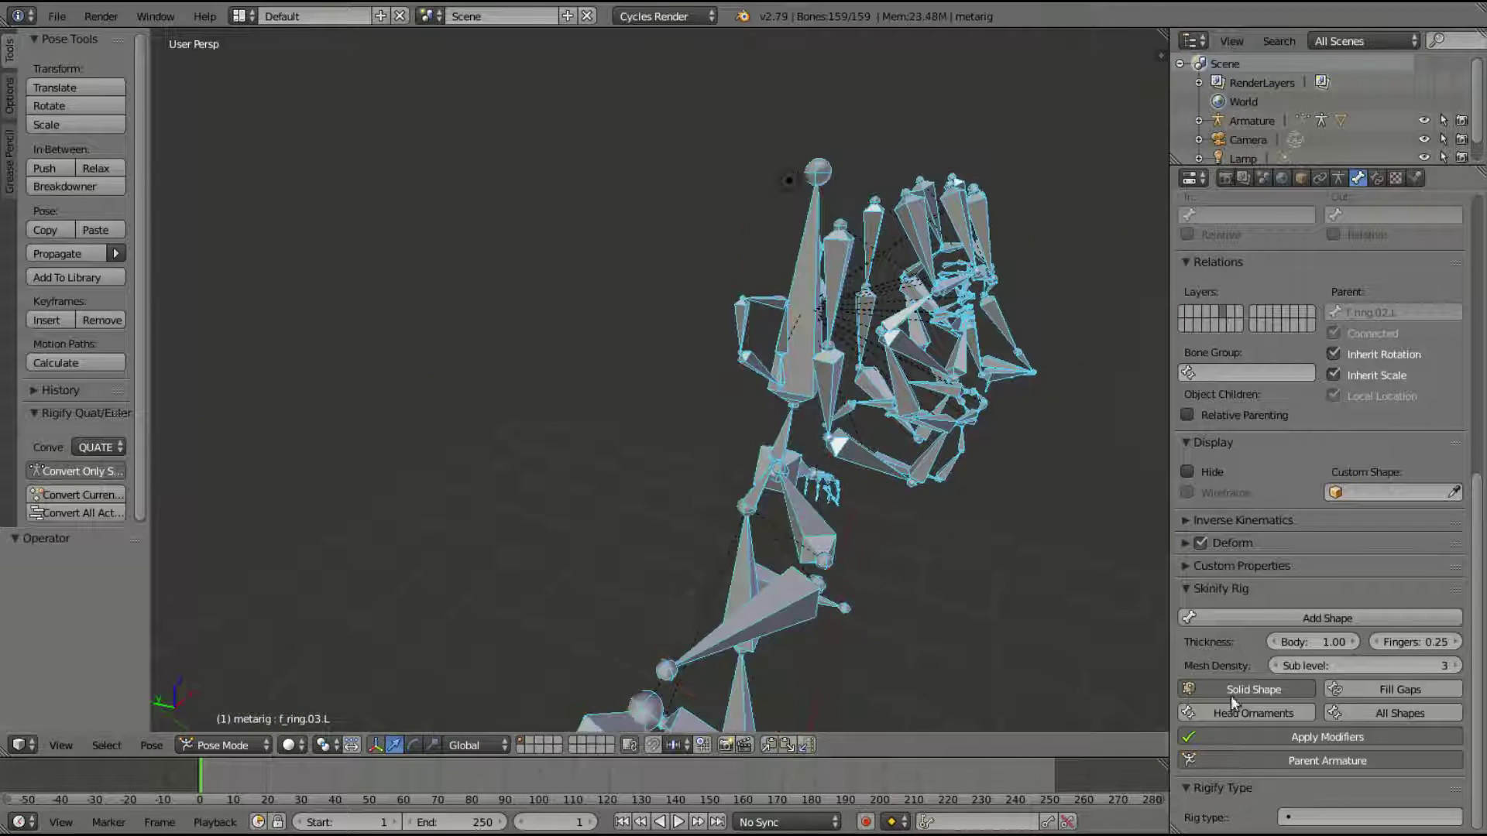
Set the body thickness to 0.5 and the mesh density sub level to 1, and add the shape to all bones.
left_click(1322, 642)
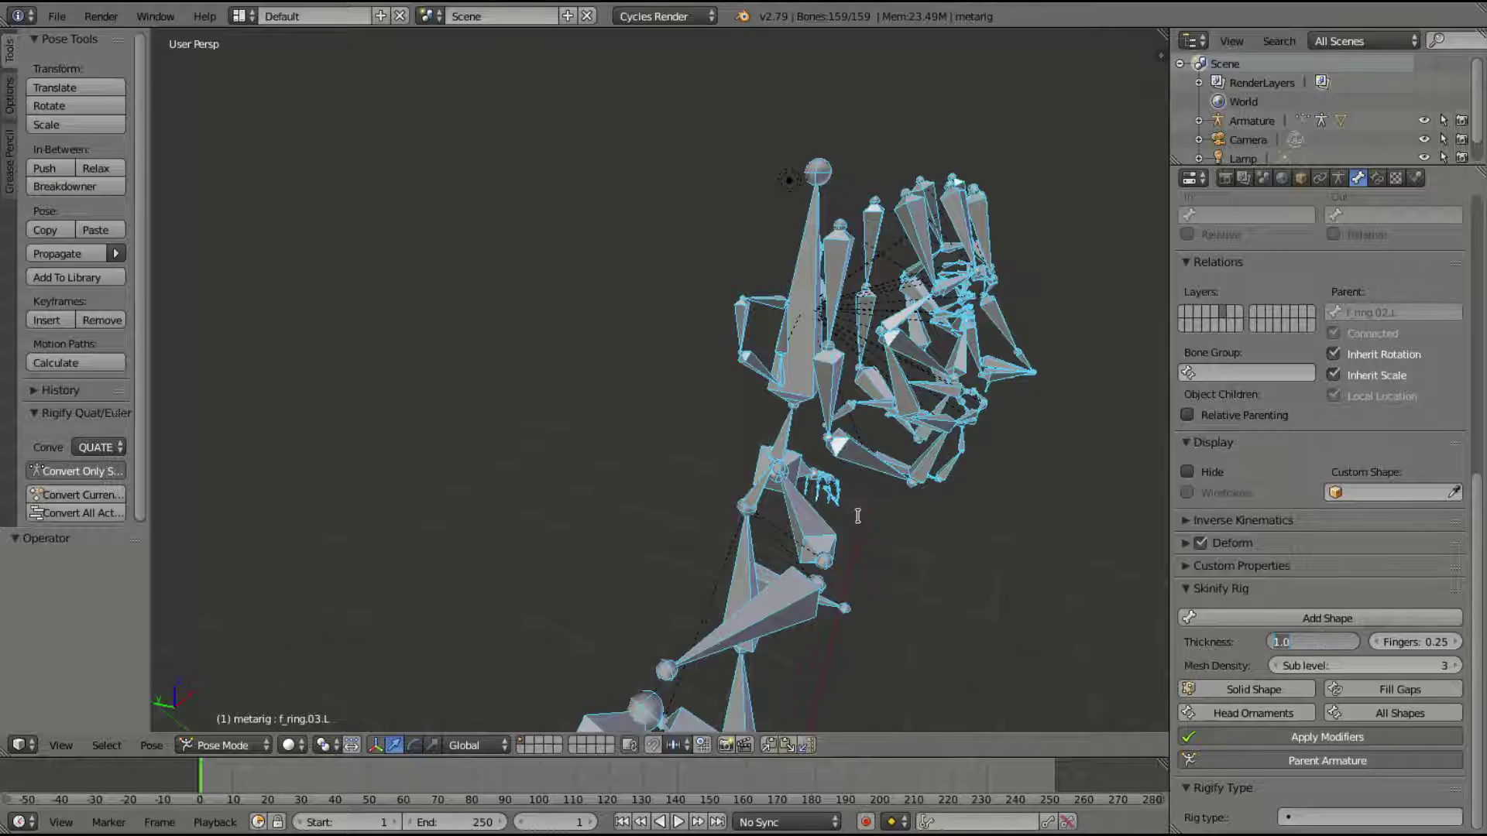
type("0.5")
key("Return")
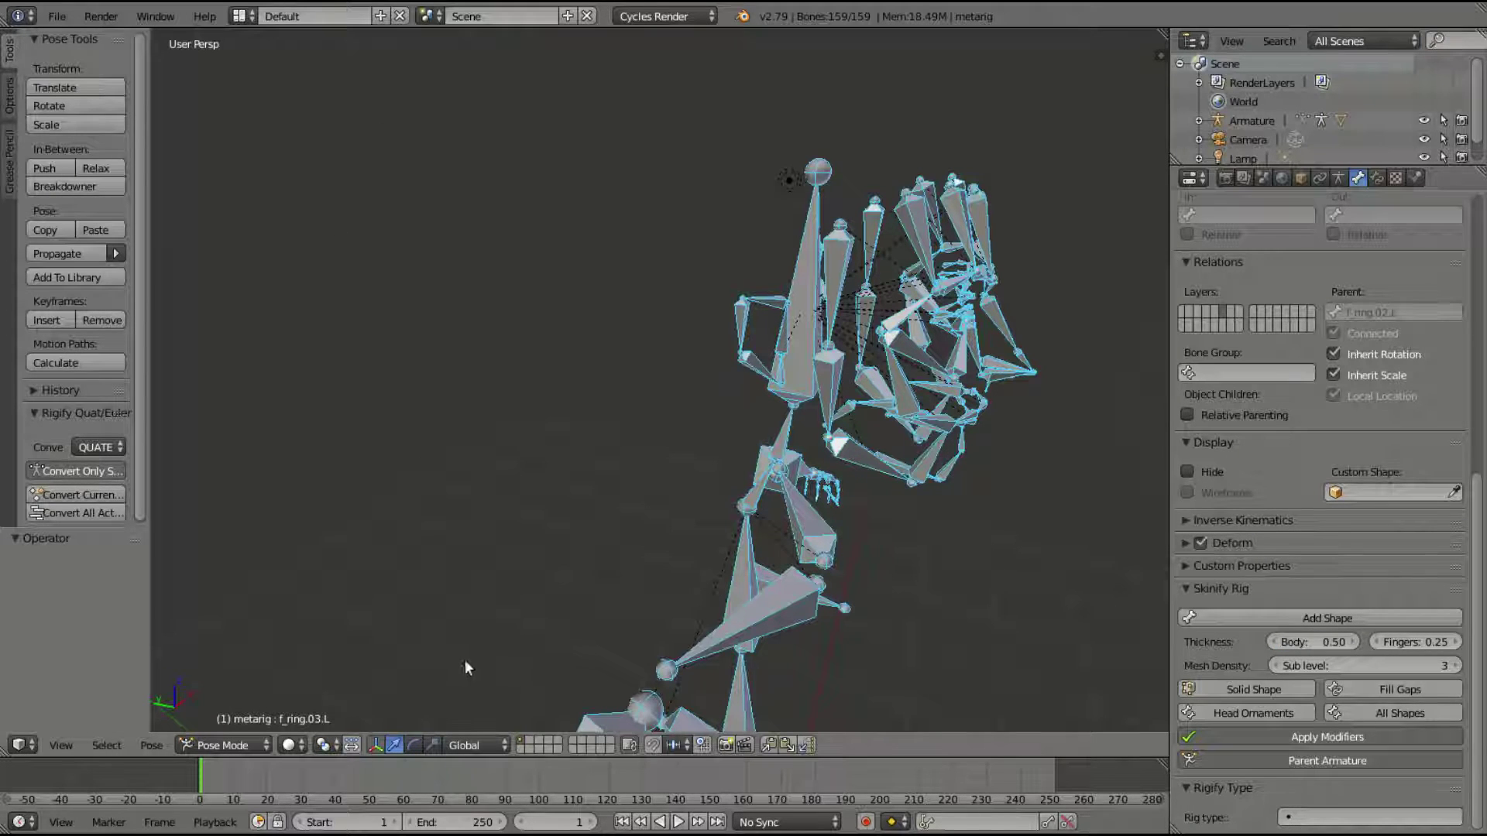
left_click(1277, 666)
left_click(1277, 666)
left_click(1274, 620)
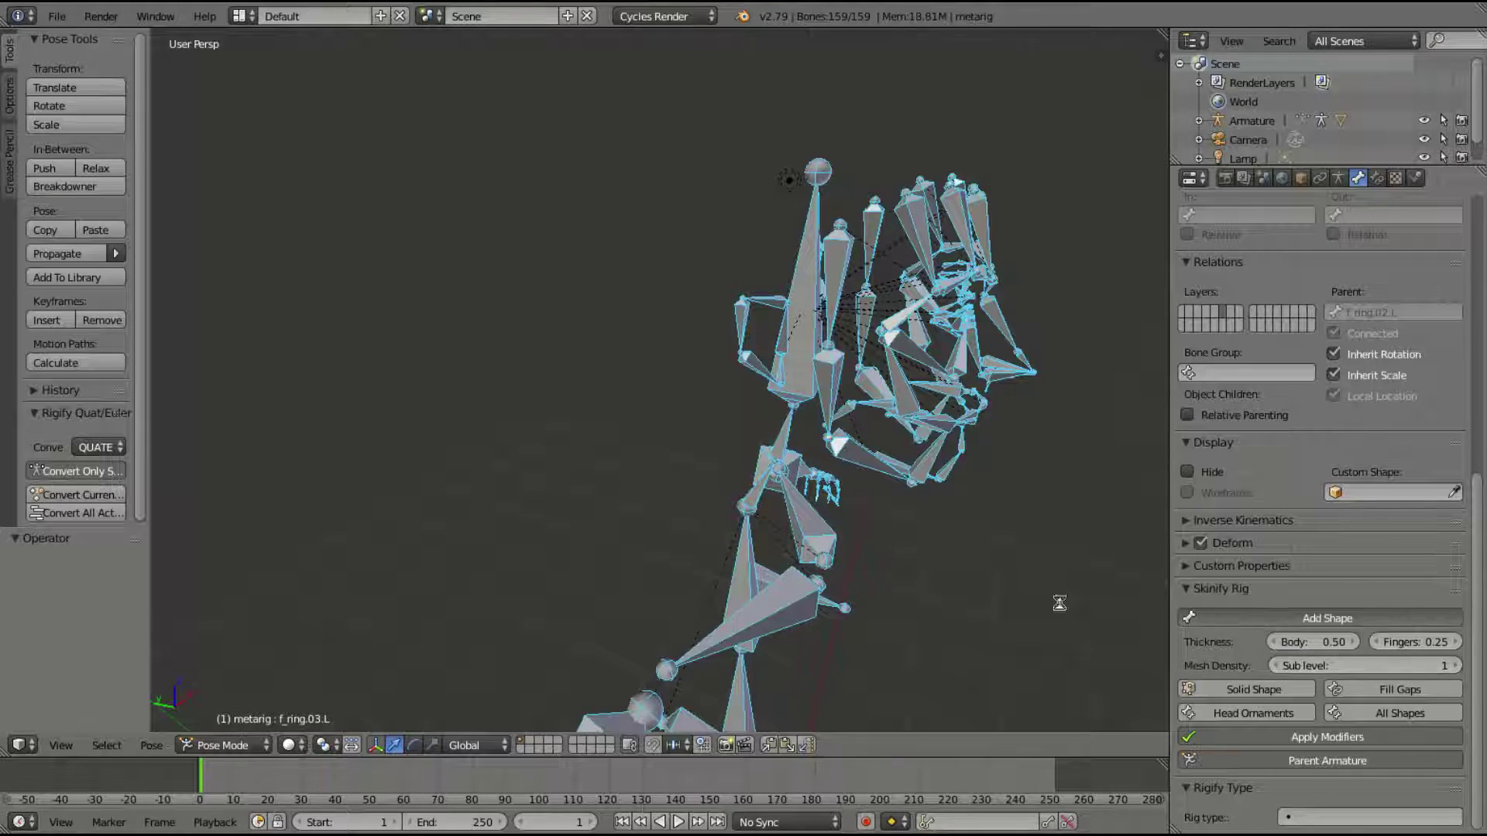
Display the human rig's bones as Stick with X-Ray enabled.
middle_click_drag(941, 565, 733, 318)
scroll(694, 494, "down", 2)
middle_click_drag(694, 495, 740, 379, "shift")
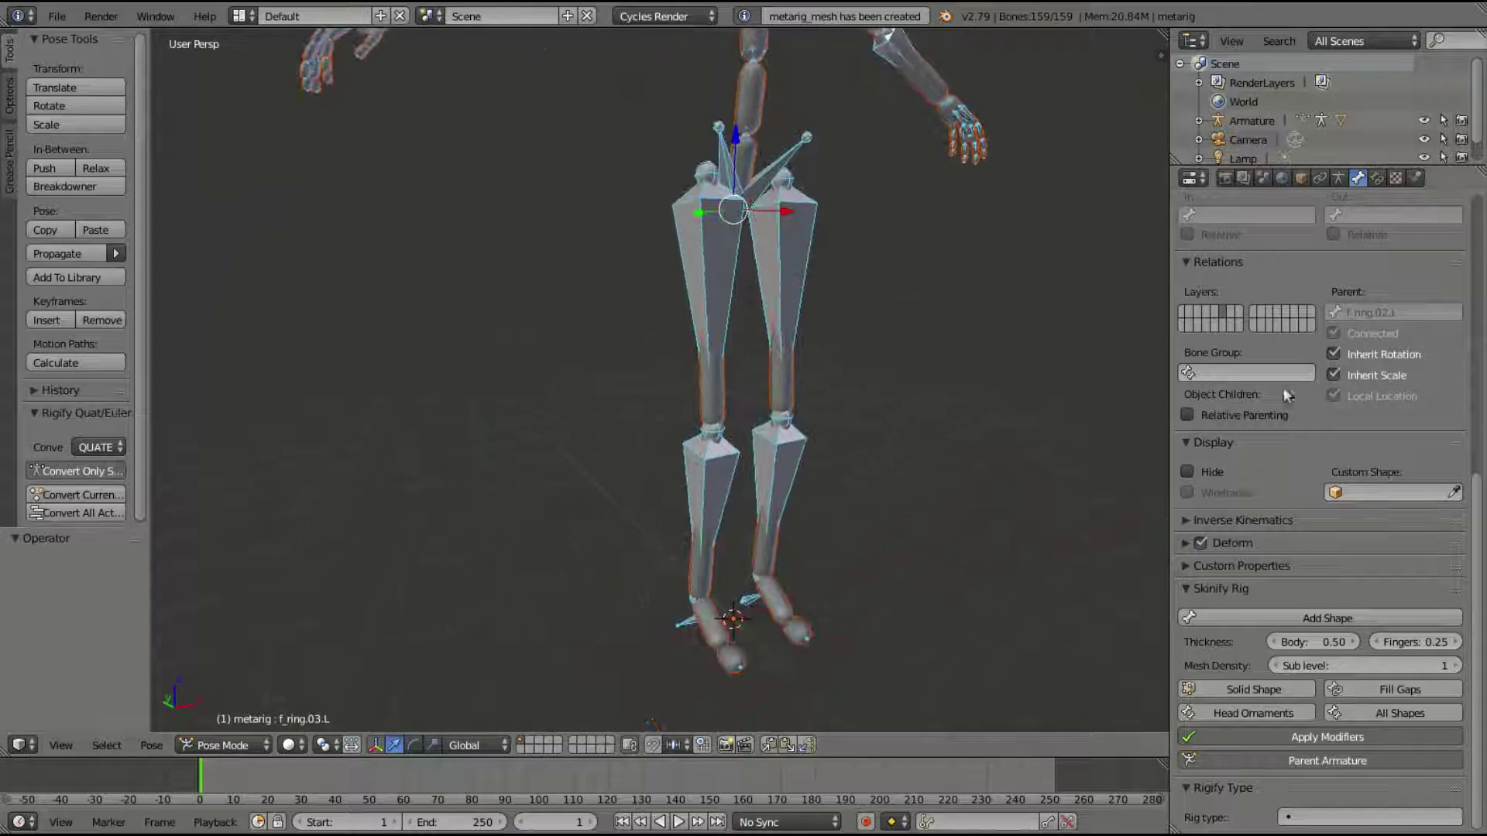
scroll(1303, 312, "up", 2)
left_click(1338, 178)
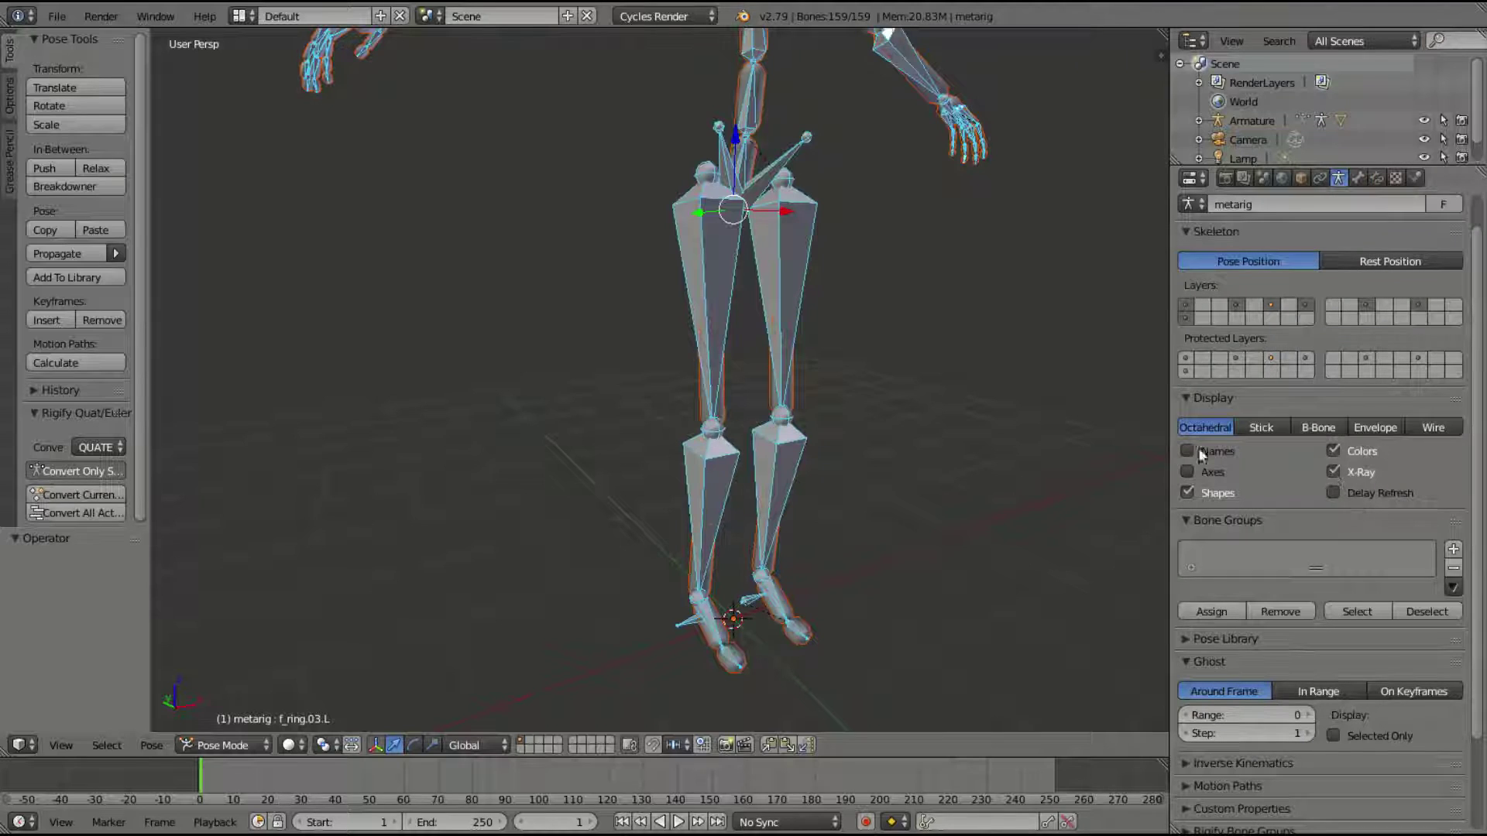
left_click(1343, 468)
left_click(1340, 471)
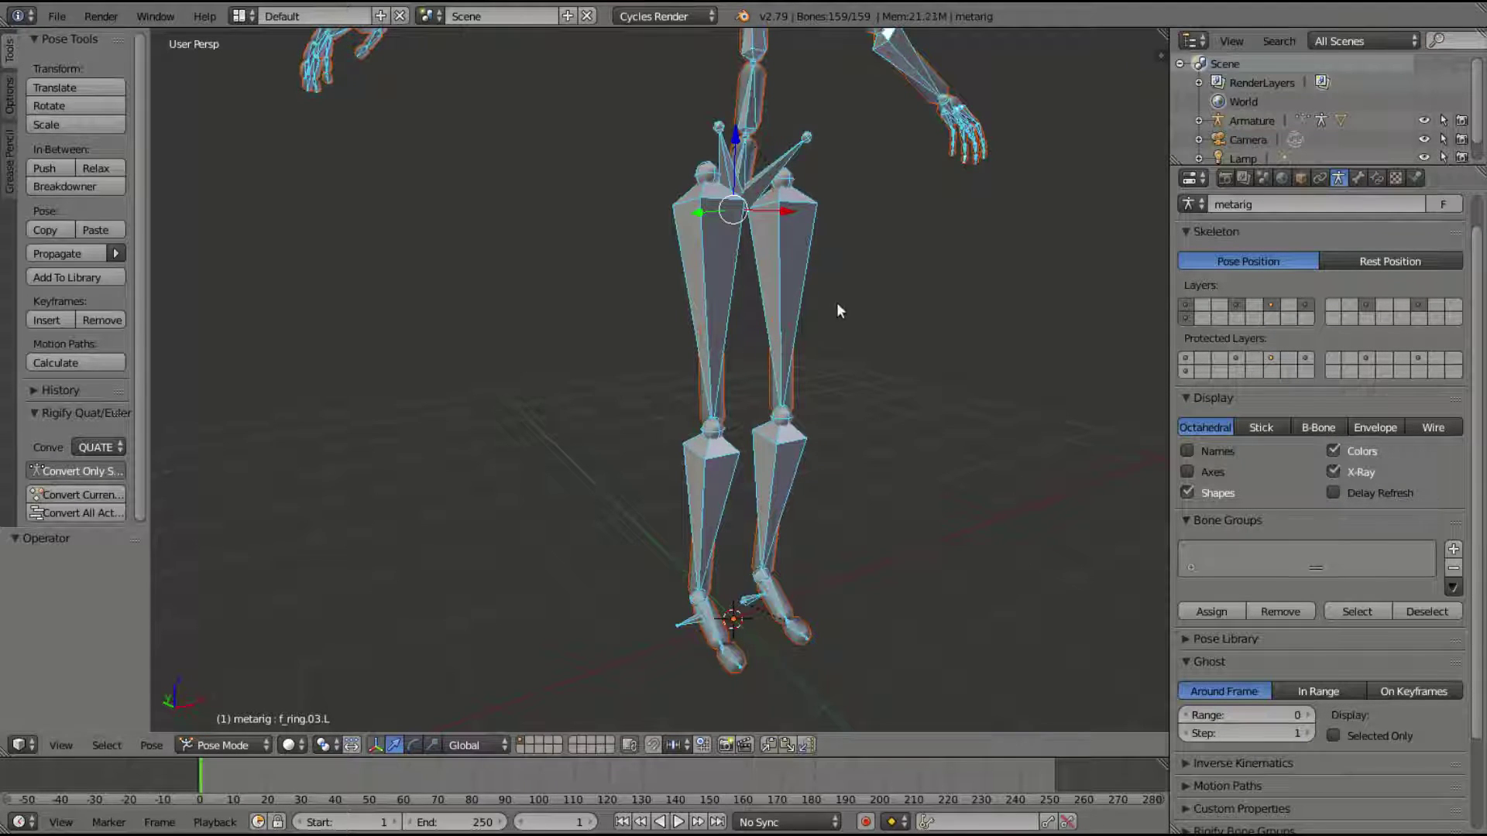
left_click(1361, 473)
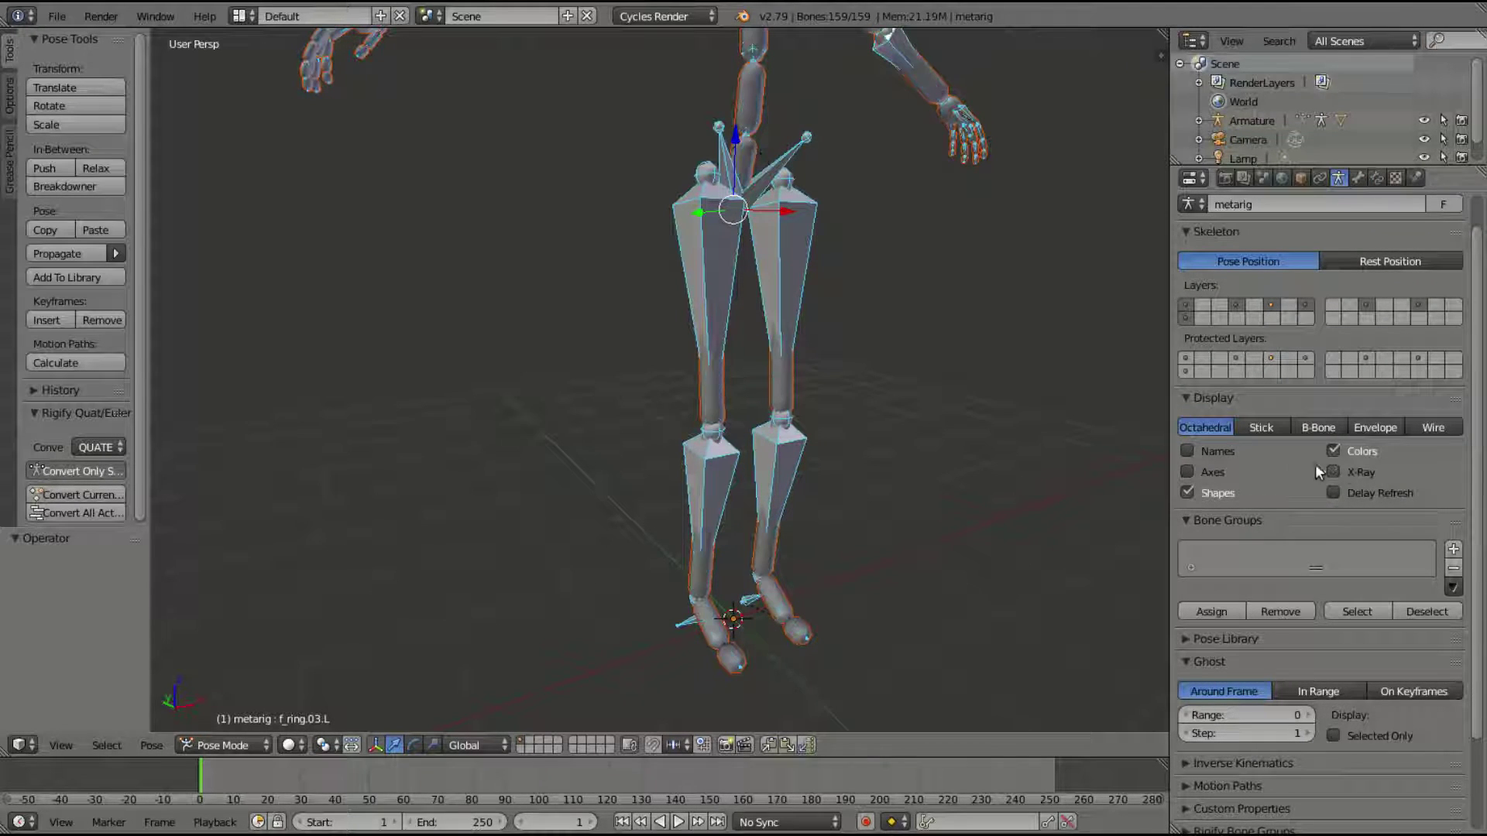
right_click(791, 335)
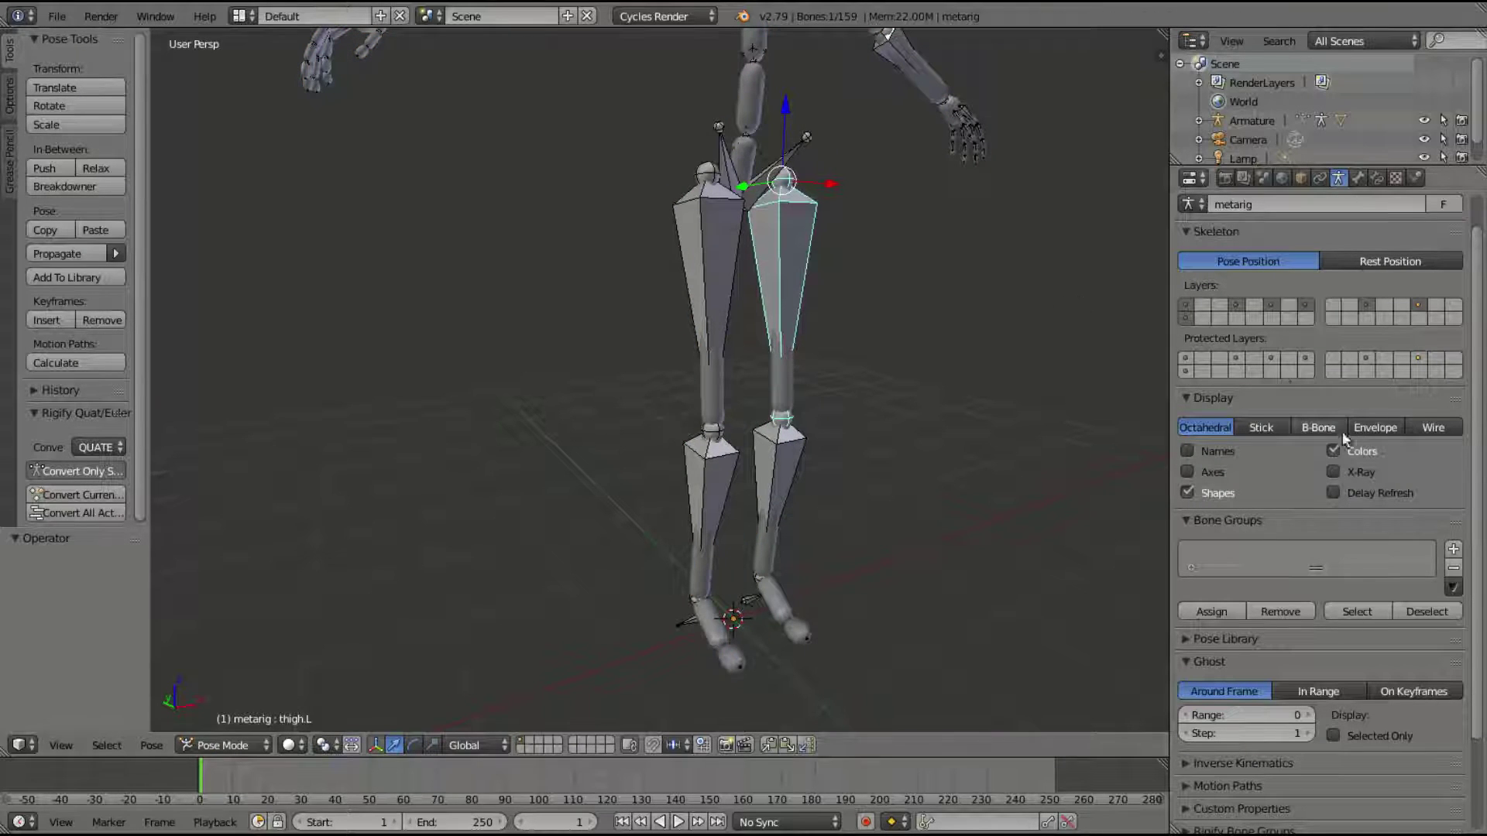
left_click(1349, 471)
left_click(1256, 428)
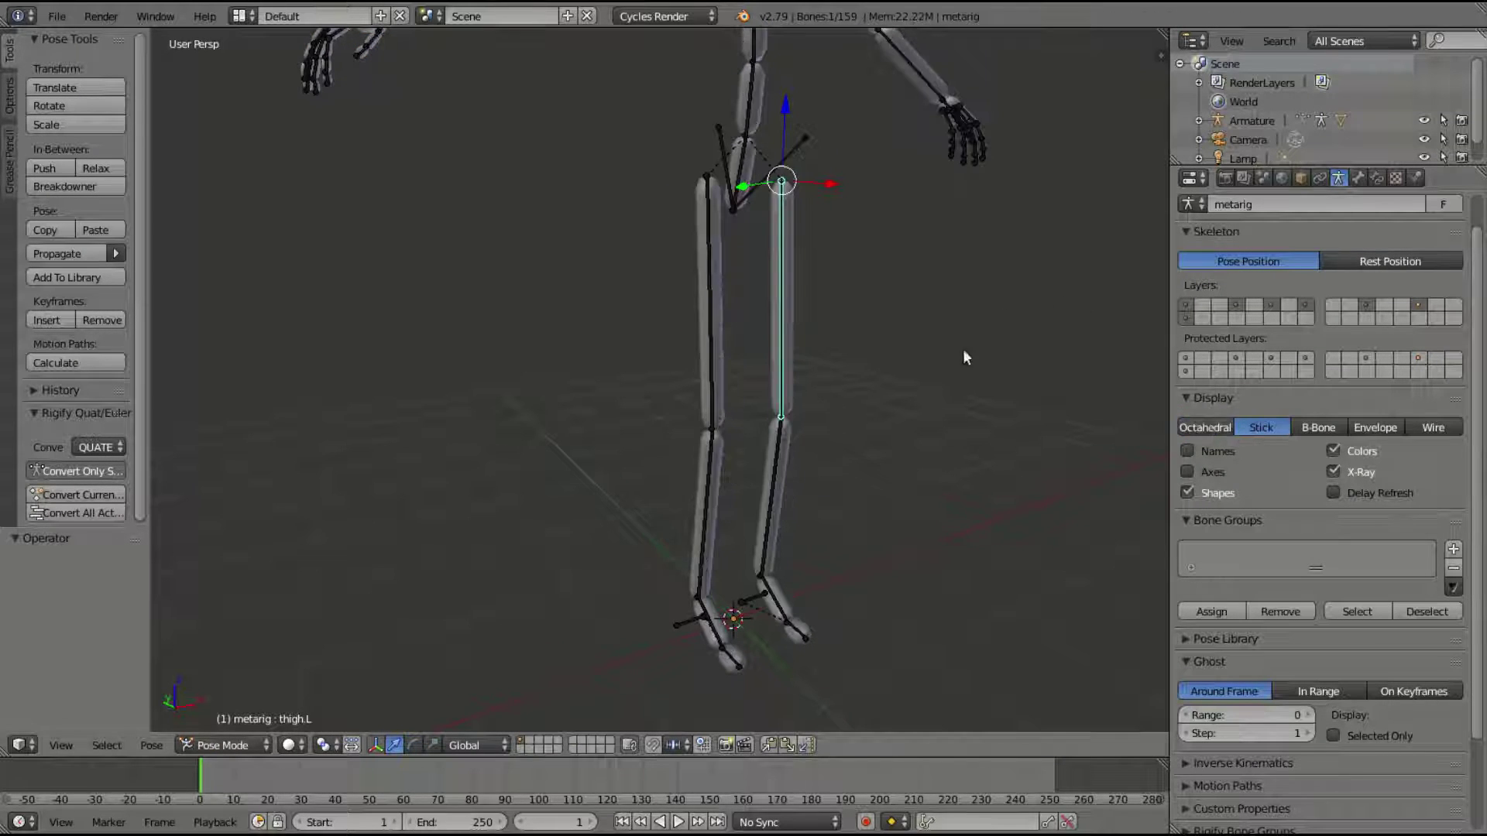
Try rotating the left upper arm bone of the human rig, and cancel the rotation.
middle_click_drag(963, 348, 672, 297)
scroll(861, 440, "down", 4)
scroll(754, 336, "up", 4)
right_click(781, 263)
right_click(782, 265)
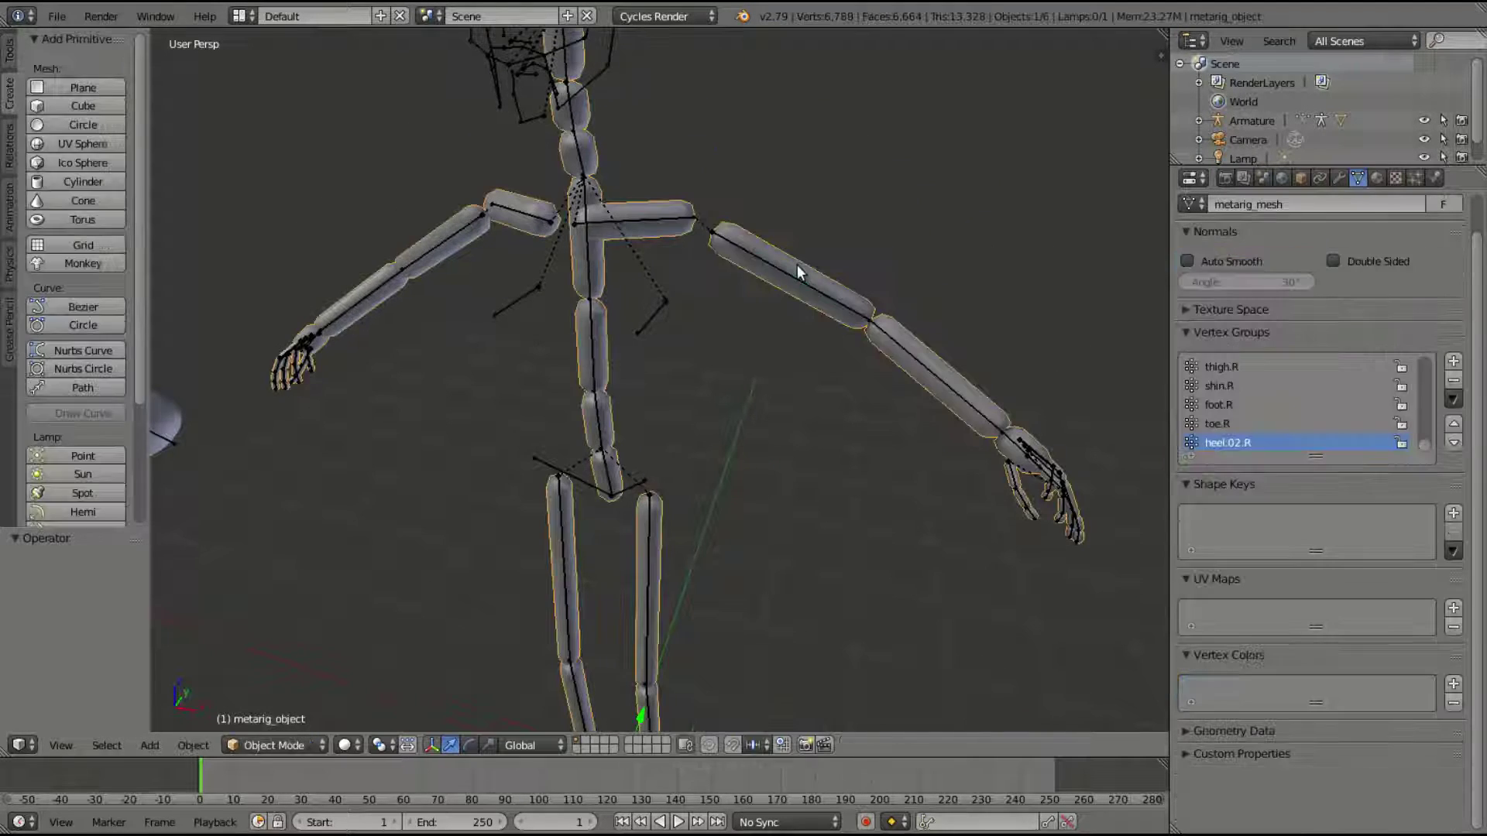
right_click(842, 307)
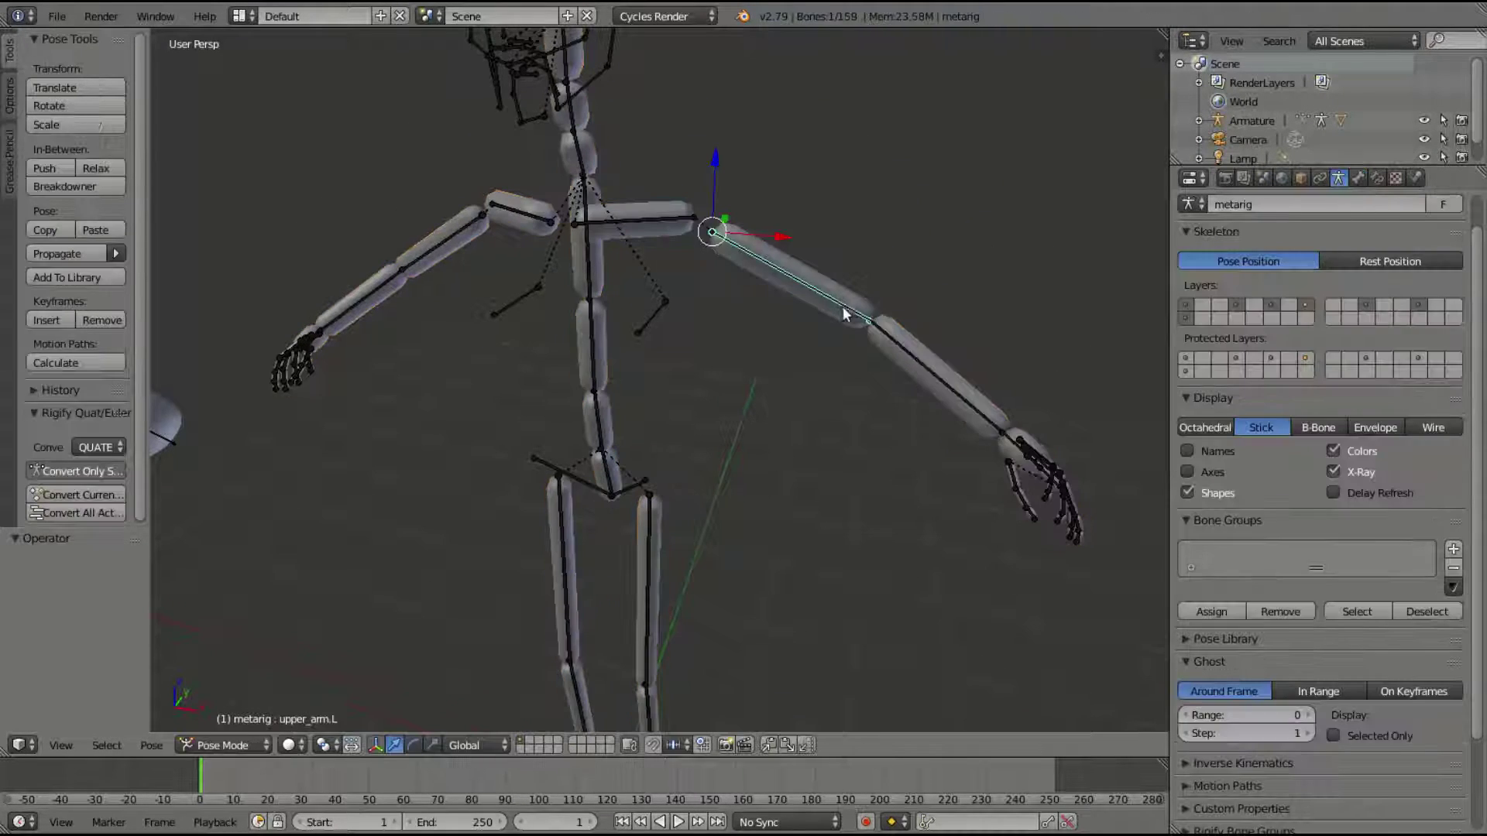
key("r")
right_click(865, 322)
scroll(866, 322, "down", 3)
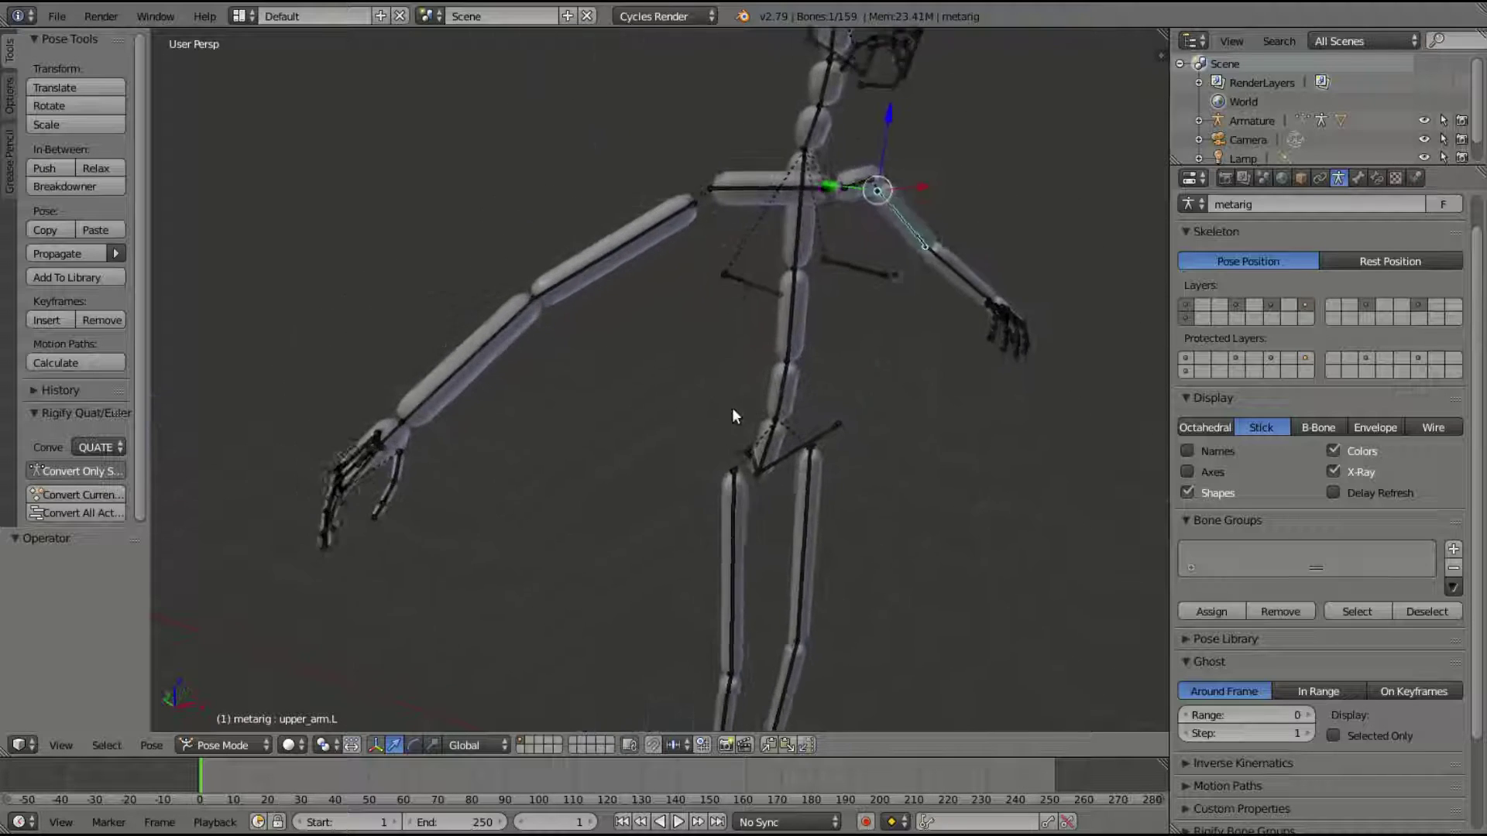
Examine how the generated mesh wraps the bones of the hand and fingers.
middle_click_drag(732, 408, 601, 418)
scroll(649, 488, "up", 5)
scroll(658, 489, "up", 1)
scroll(670, 494, "down", 2)
scroll(644, 480, "down", 1)
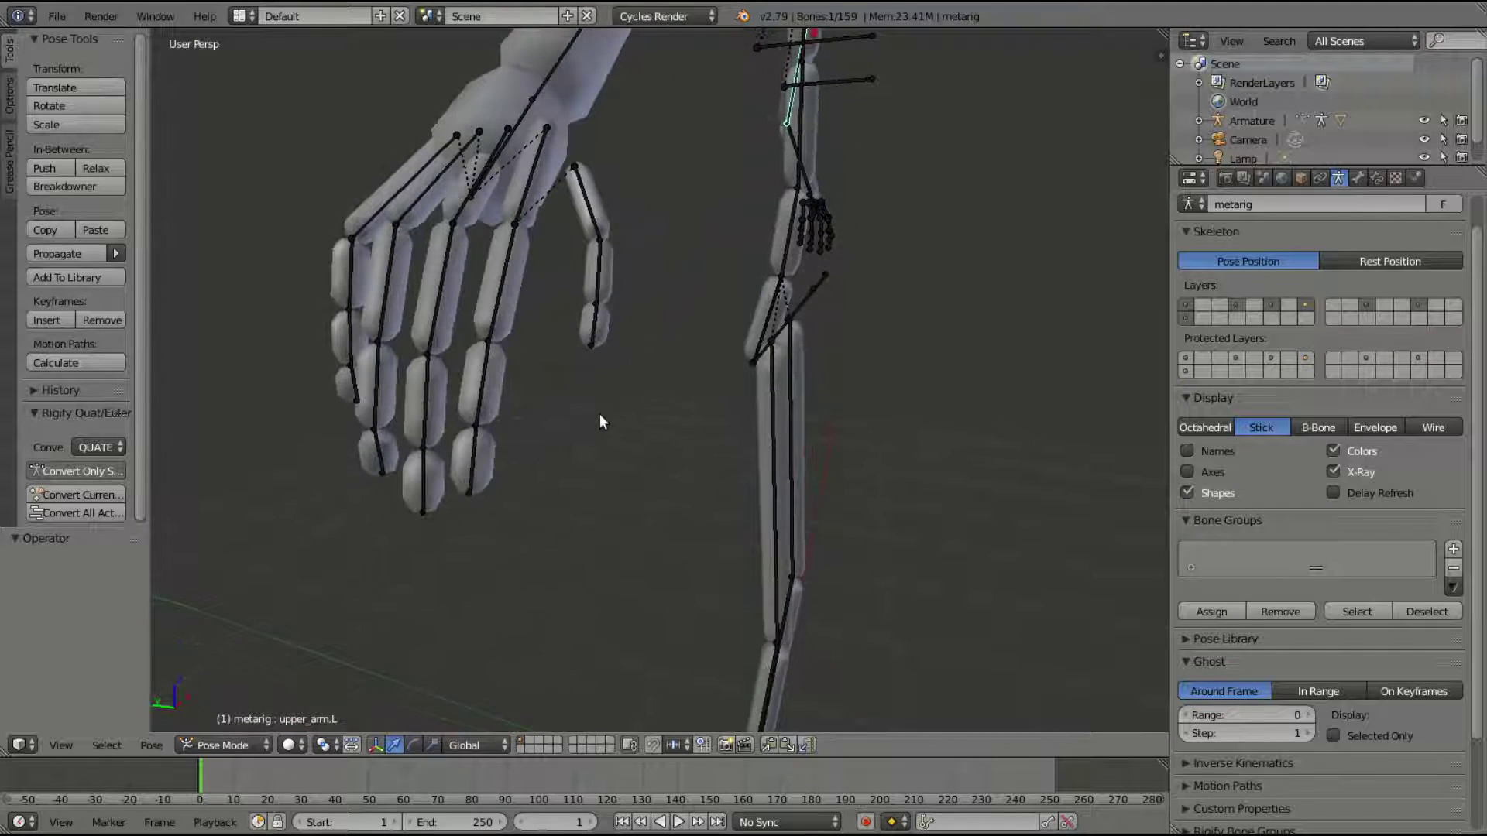
scroll(491, 263, "up", 2)
middle_click_drag(491, 279, 765, 435)
scroll(521, 345, "down", 5)
Select the human rig's generated mesh and delete it.
right_click(560, 160)
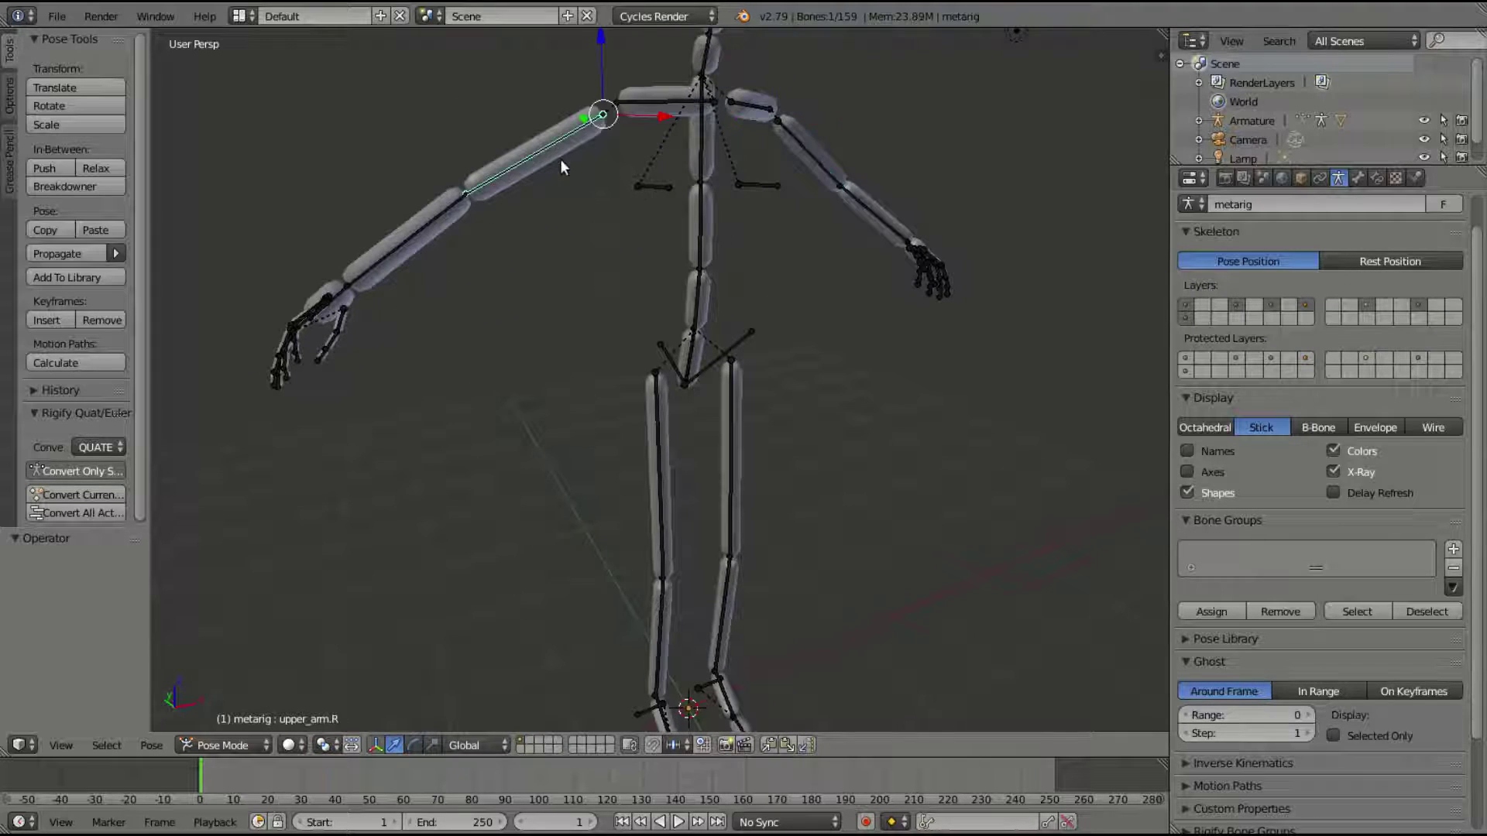
right_click(560, 160)
key("x")
left_click(569, 164)
Select all bones of the human rig in Pose Mode and add a new, continuous Skinify Rig shape around them.
right_click(702, 204)
key("ctrl+Tab")
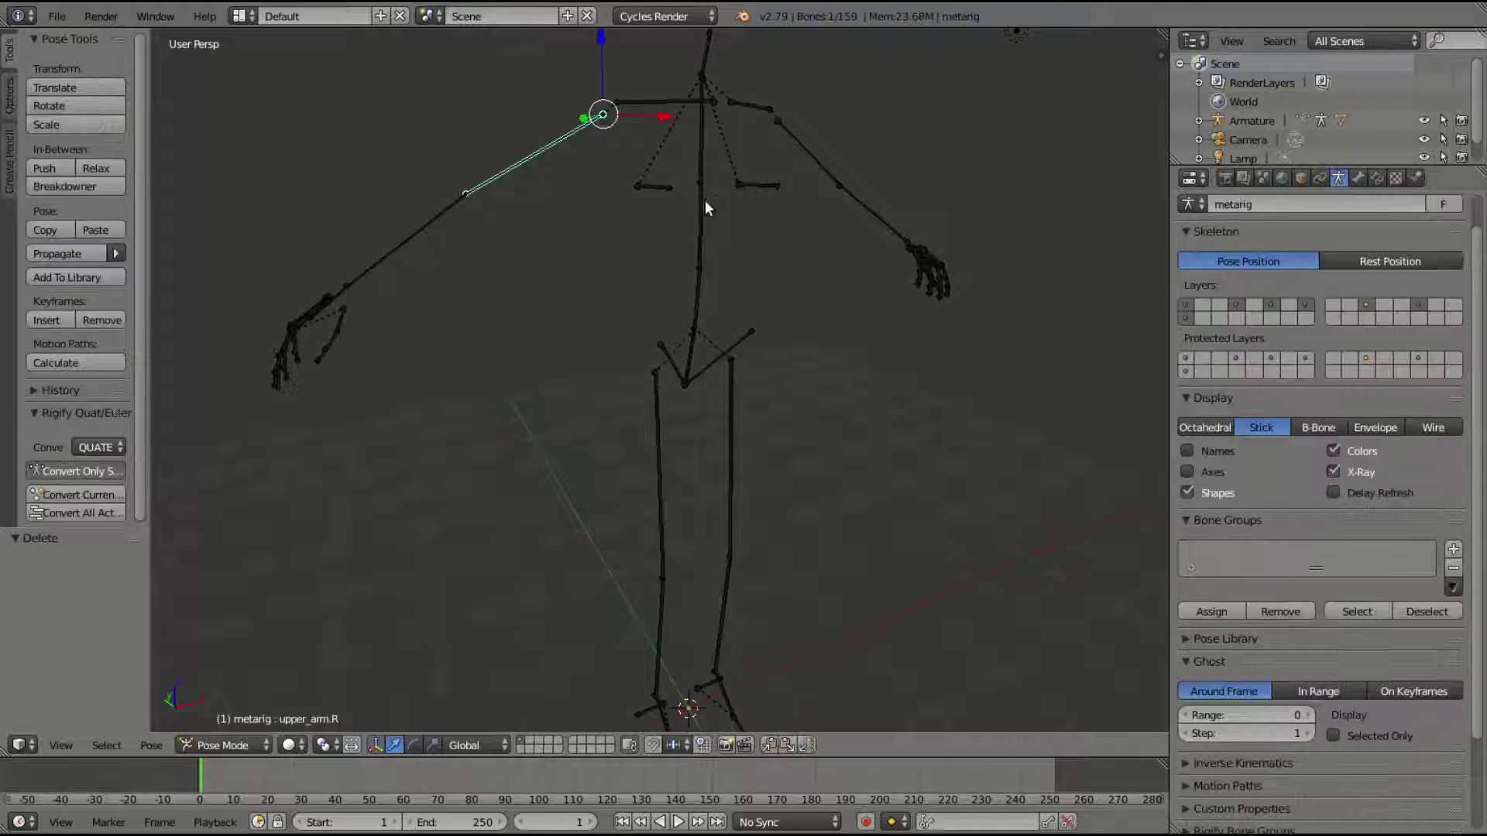
key("a")
key("a")
left_click(1357, 179)
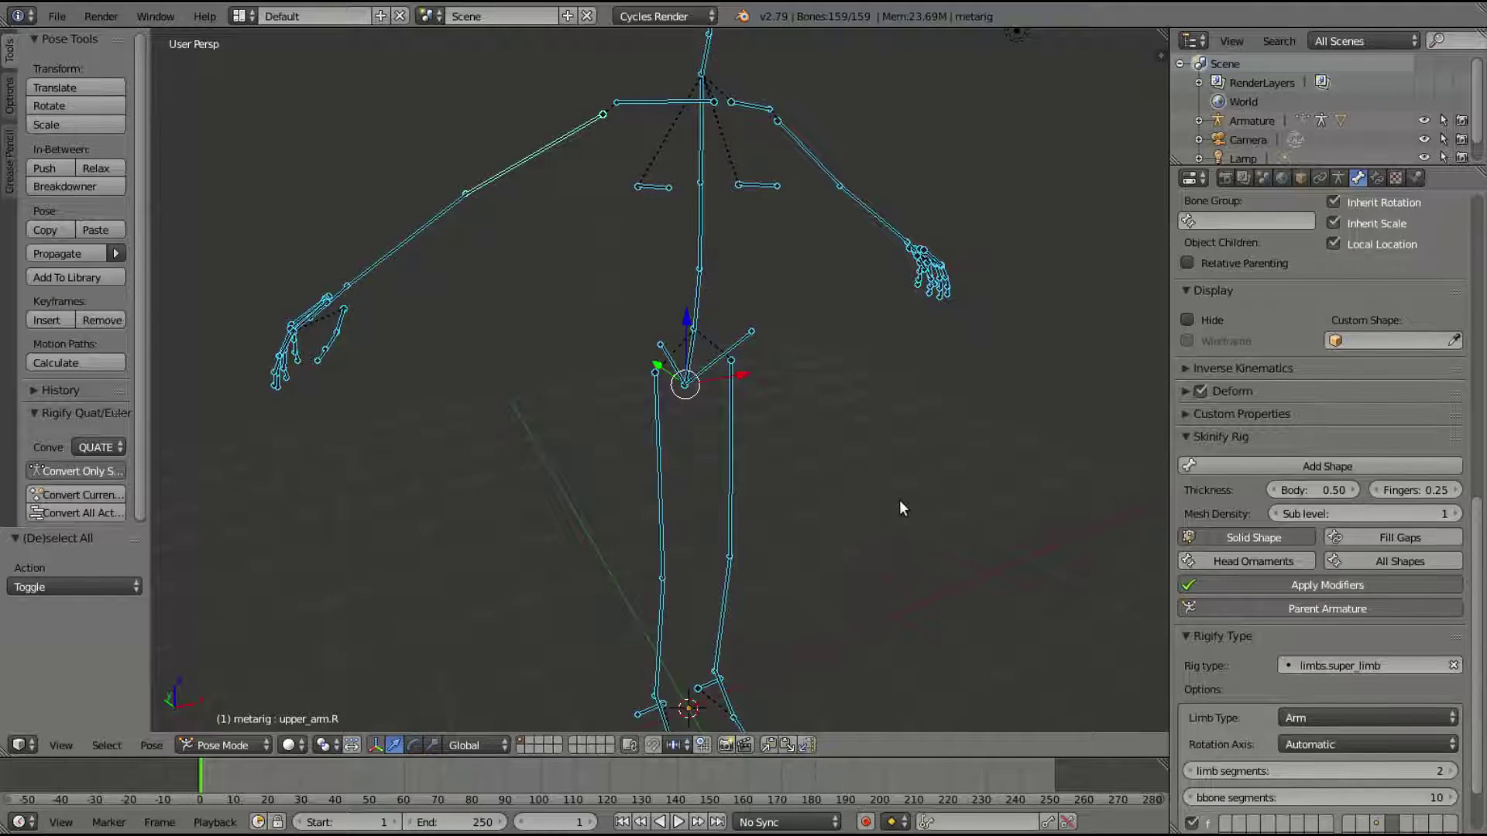
middle_click_drag(900, 500, 924, 501)
left_click(1375, 465)
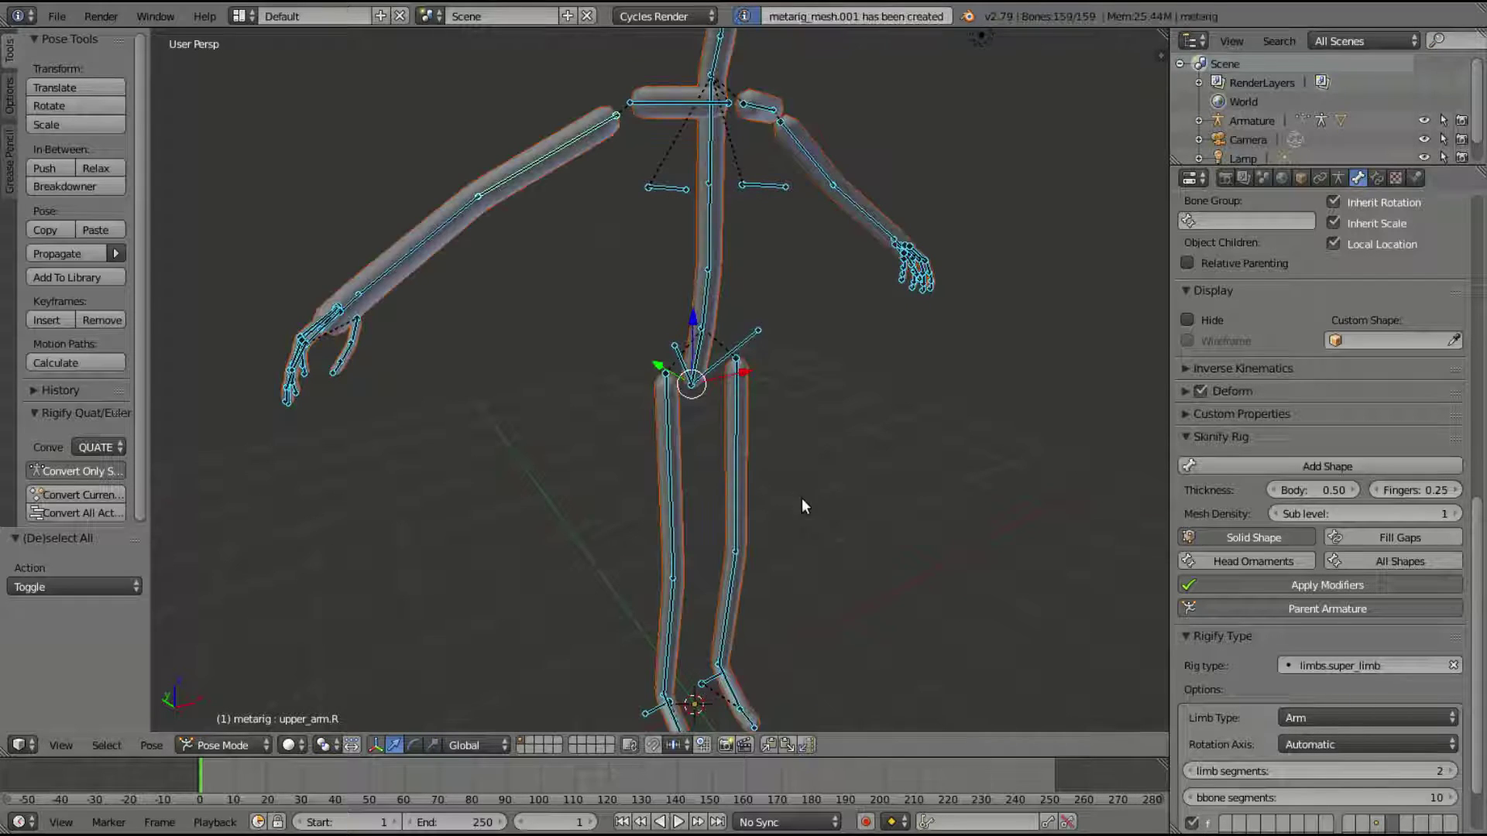
mouse_move(803, 500)
middle_mouse_down()
mouse_move(891, 495)
mouse_move(818, 489)
middle_mouse_up()
scroll(891, 495, "up", 3)
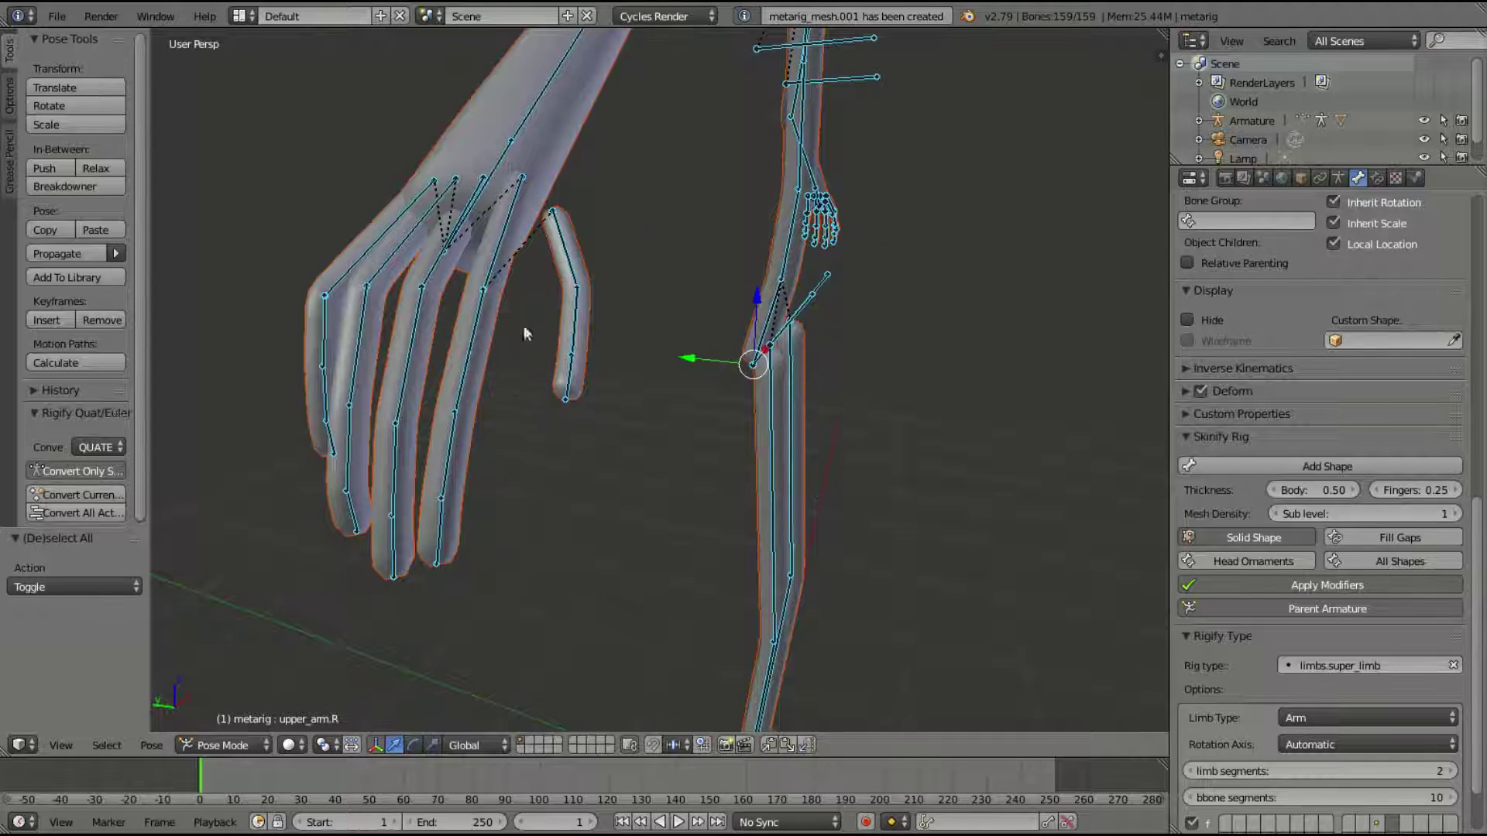
Try rotating the index-finger palm bone of the human rig's right hand, about the global X axis and freely, and cancel both rotations.
right_click(503, 248)
right_click(493, 247)
key("r")
key("x")
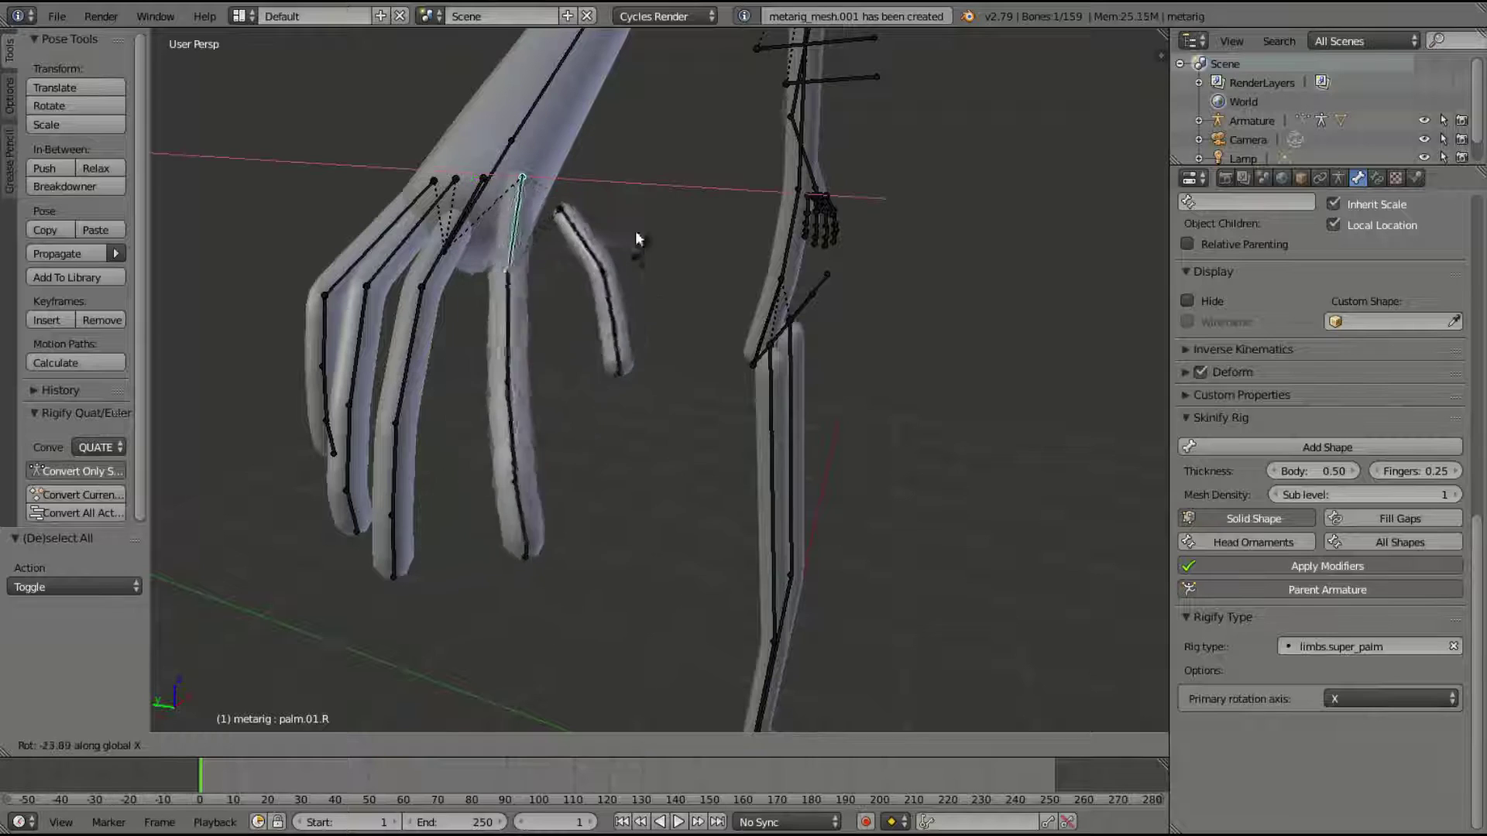
right_click(612, 295)
key("r")
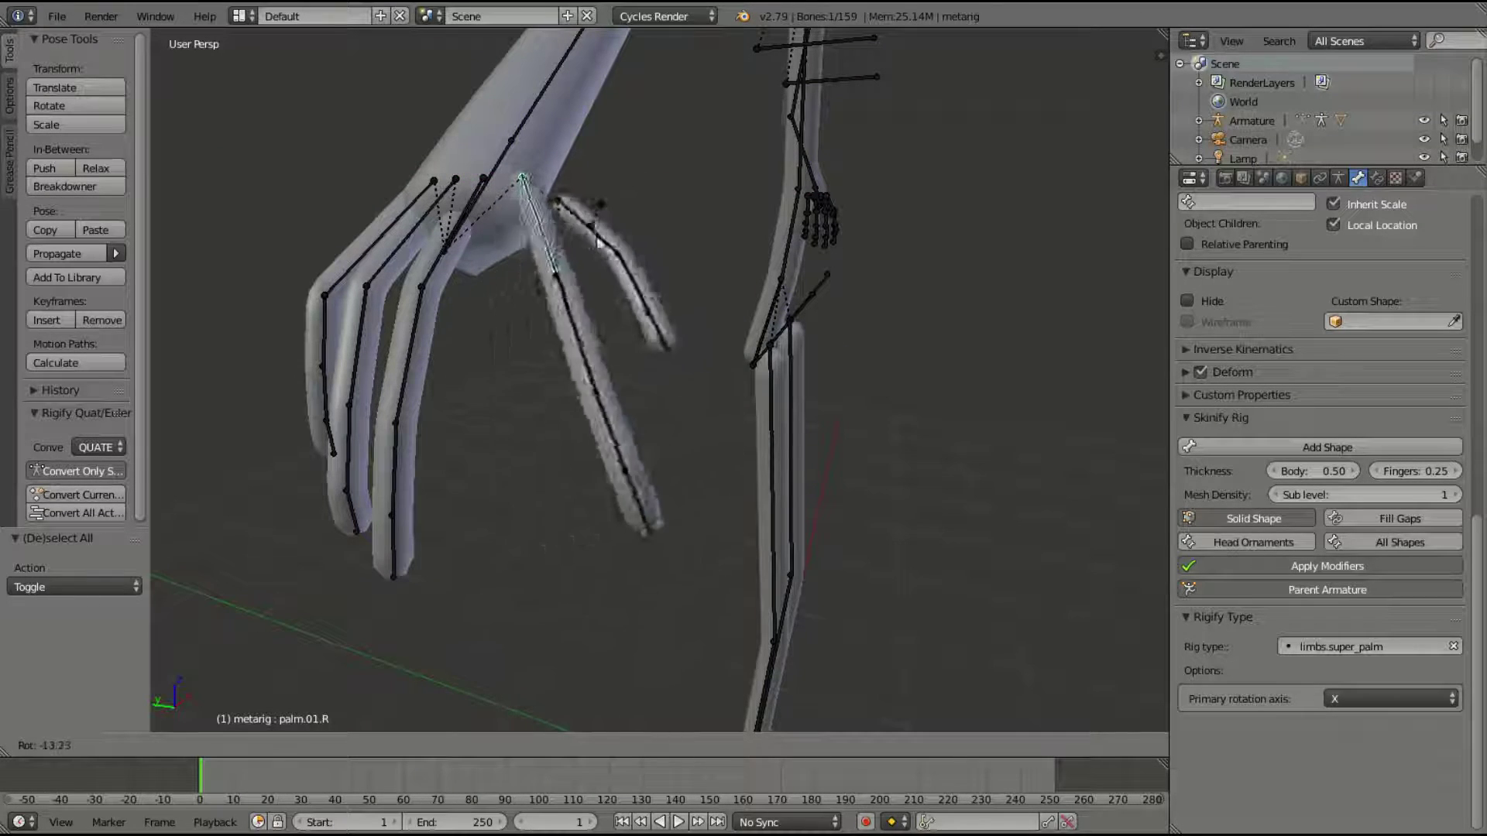
right_click(559, 239)
Try rotating the base bone of the right thumb, and cancel the rotation.
right_click(572, 241)
key("r")
right_click(593, 230)
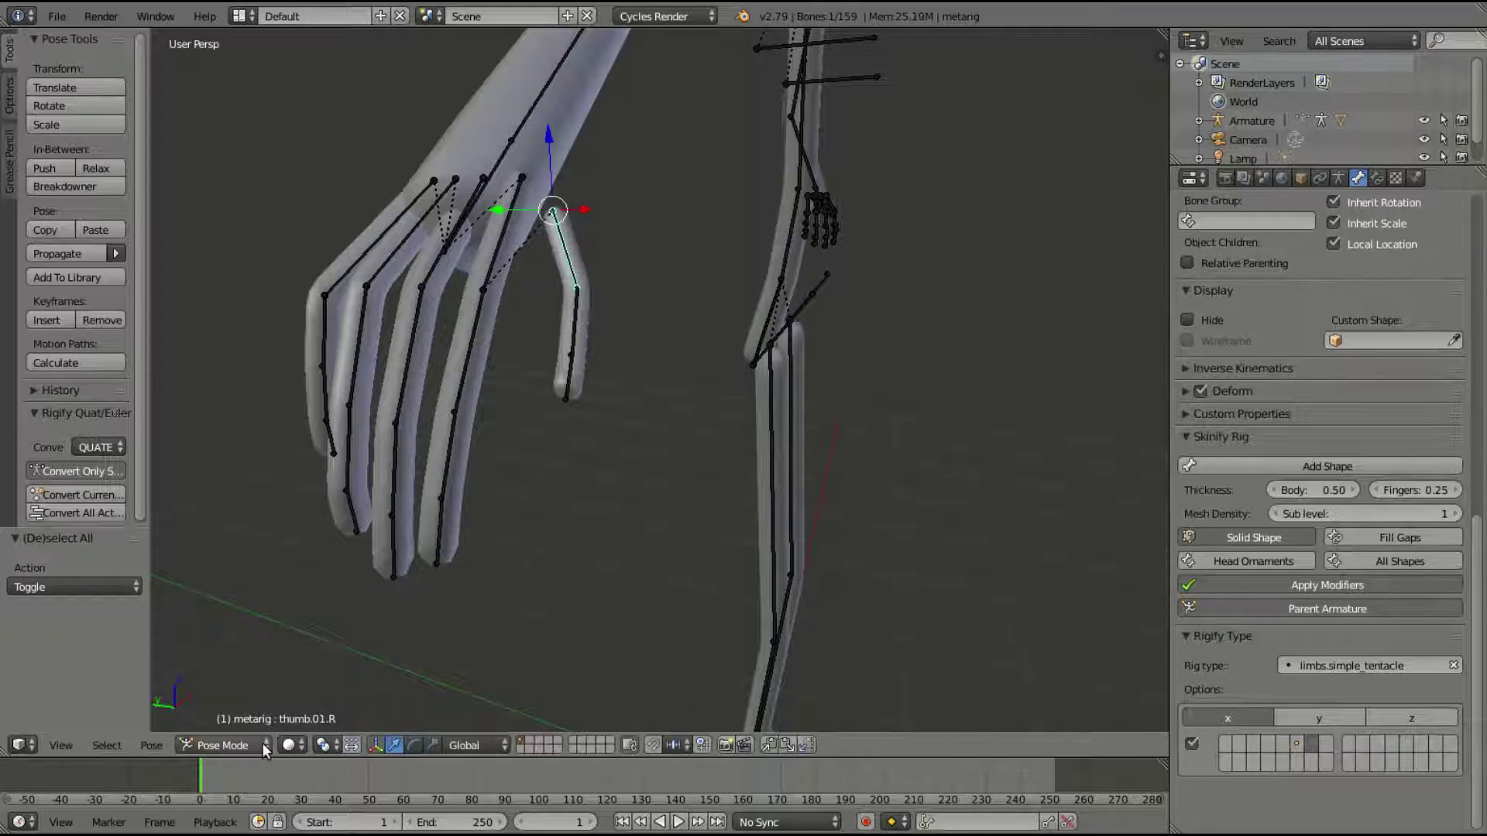
left_click(222, 745)
left_click(292, 745)
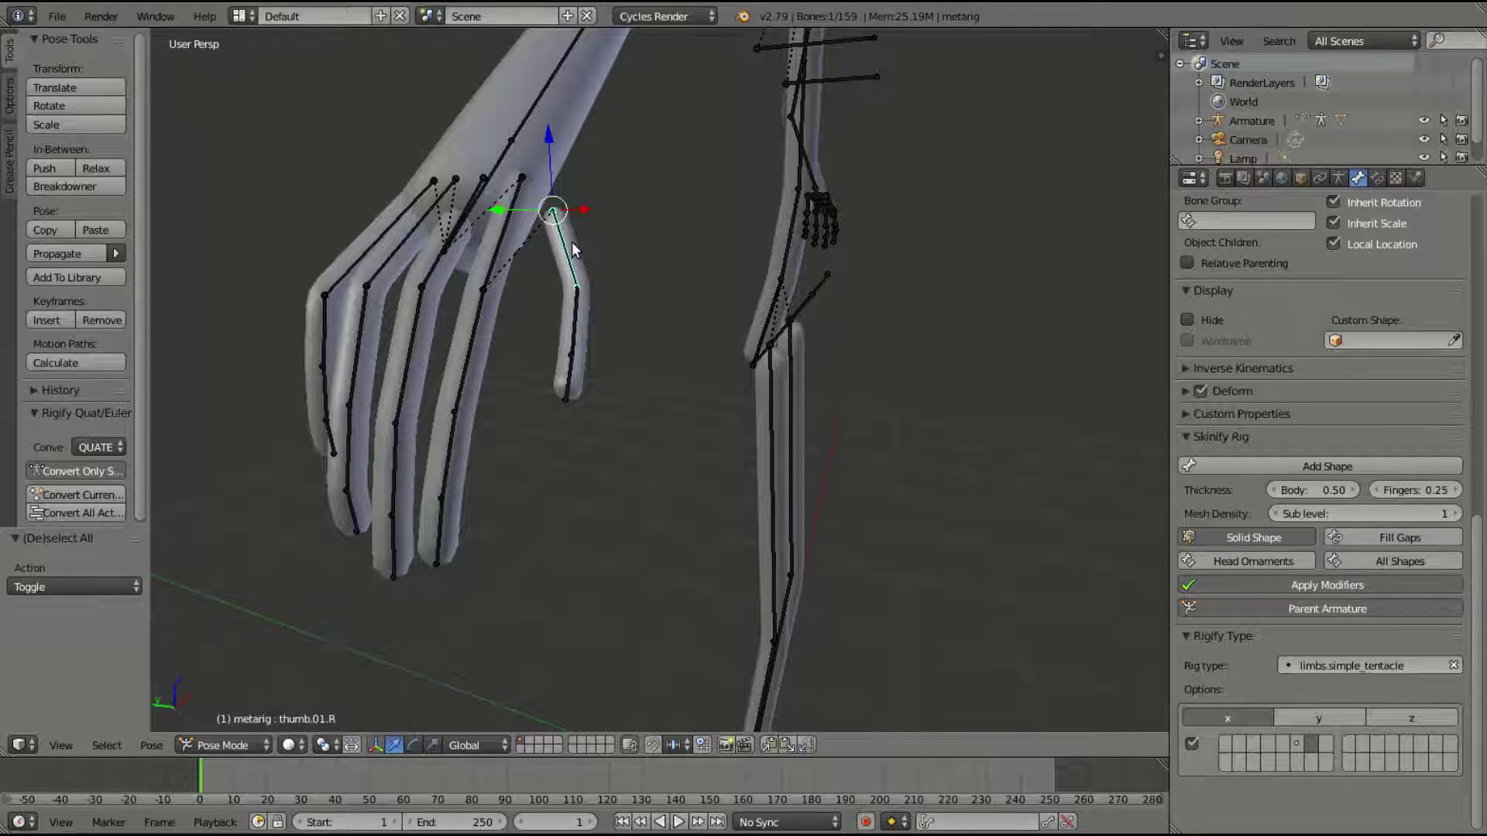
Try rotating the middle-finger palm bone of the right hand, and cancel the rotation.
right_click(488, 258)
right_click(492, 262)
middle_click_drag(492, 262, 538, 293)
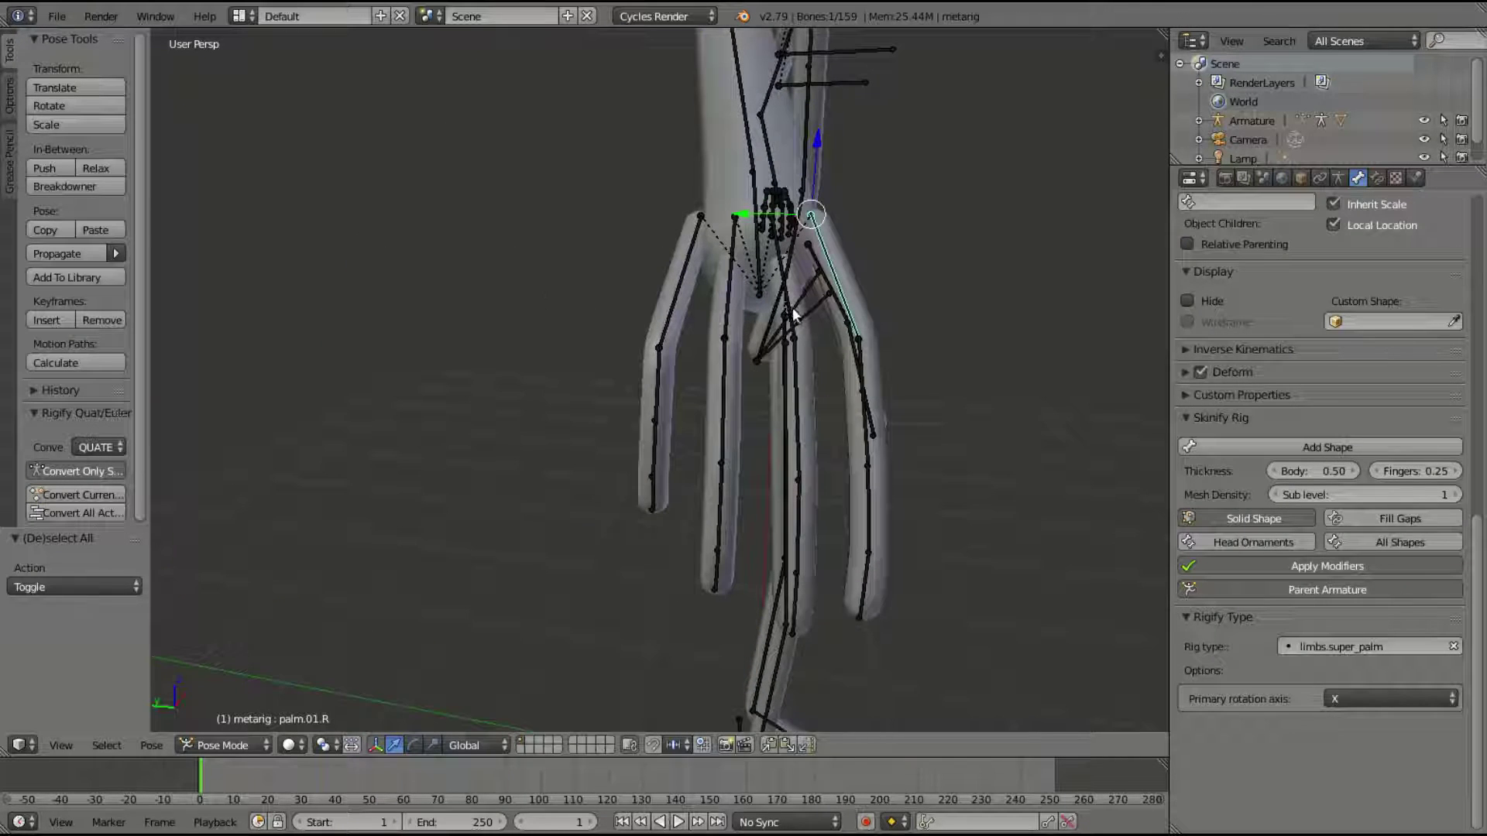
middle_click_drag(793, 308, 607, 368)
right_click(637, 341)
key("r")
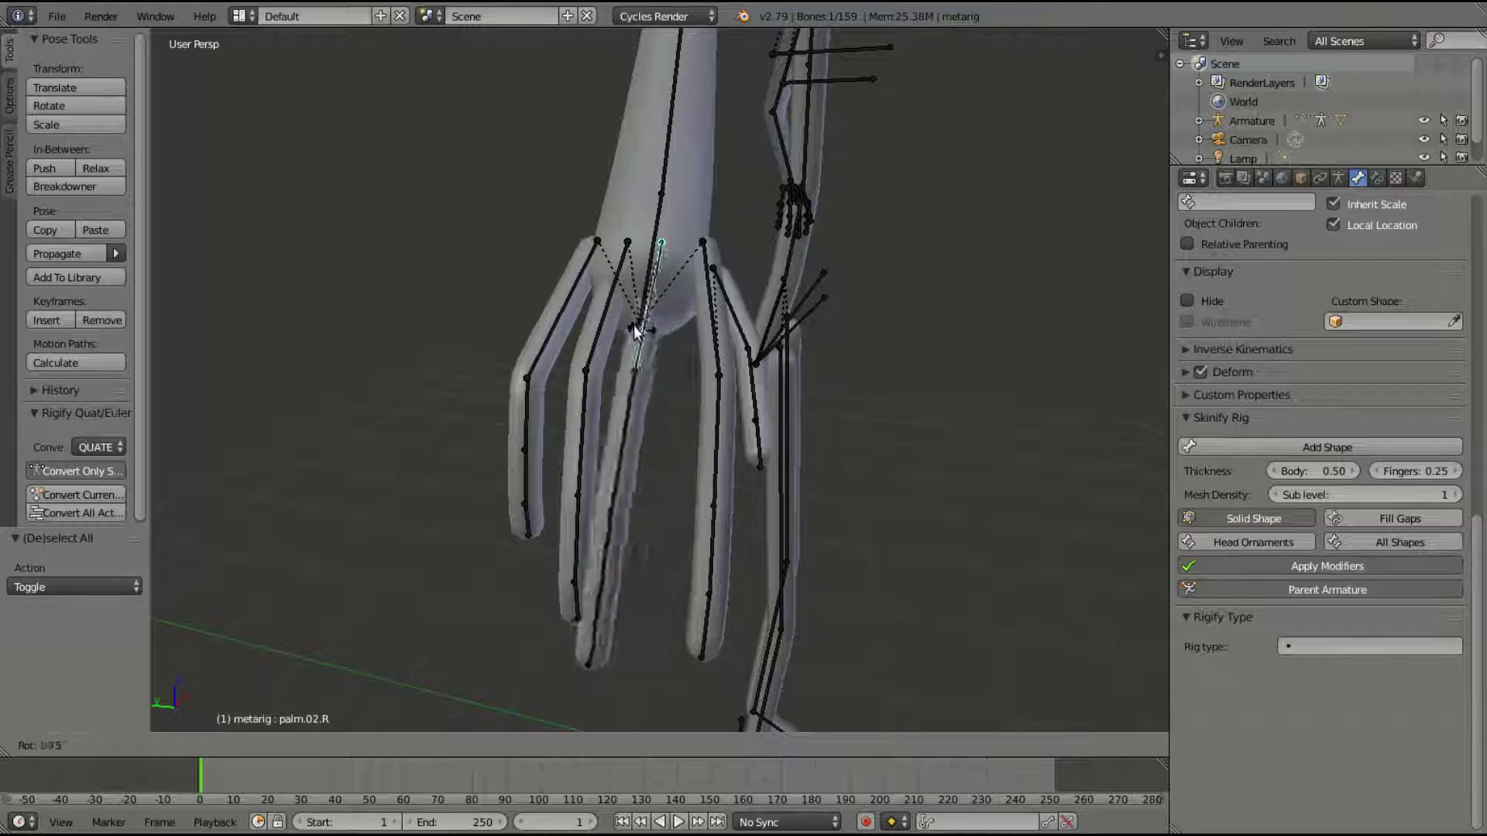
right_click(628, 325)
Try rotating the ring-finger and little-finger palm bones of the right hand, cancelling each rotation.
right_click(600, 322)
key("r")
right_click(589, 303)
right_click(564, 286)
key("r")
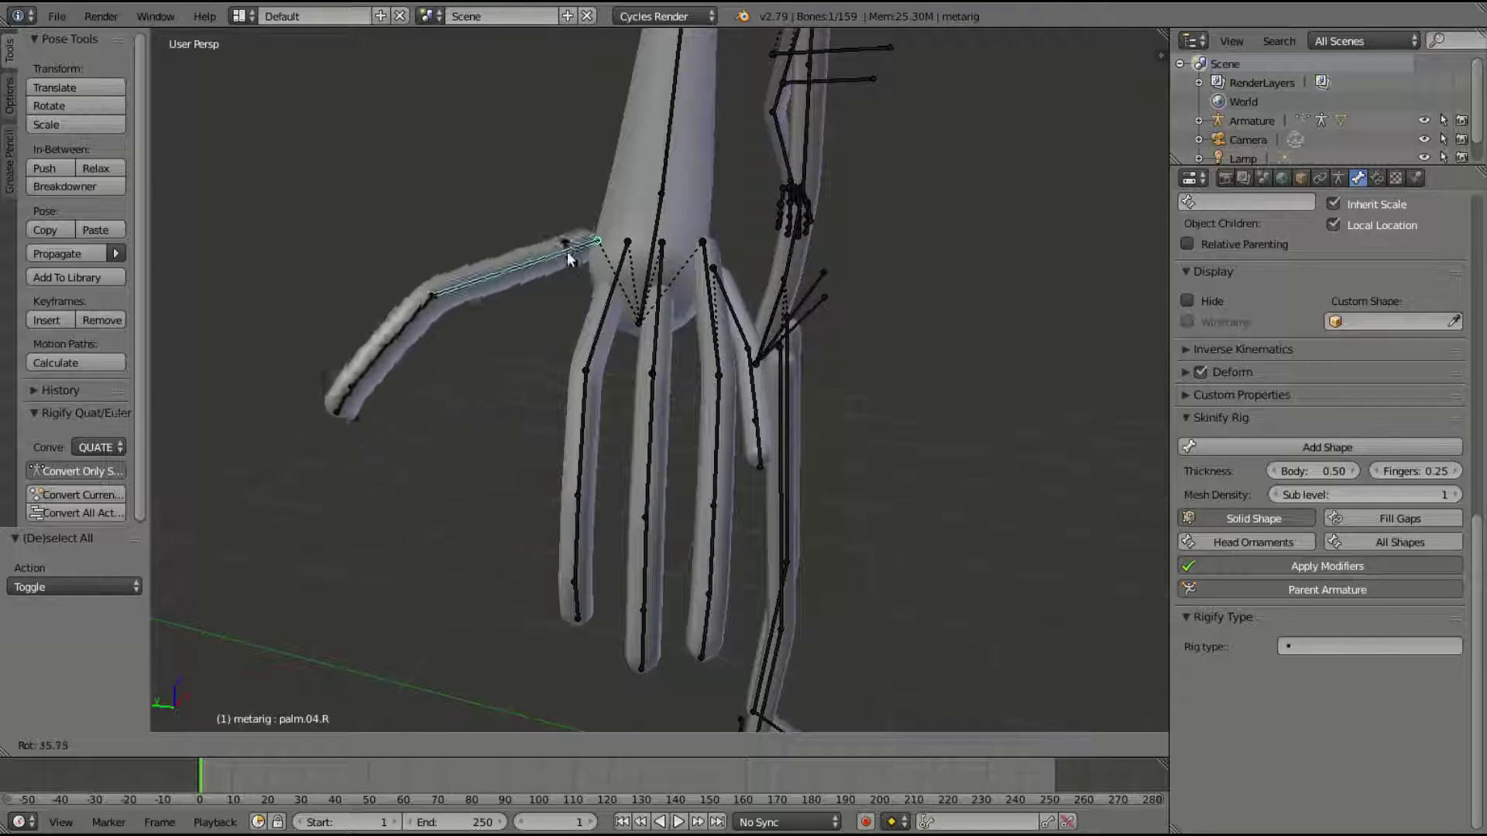
left_click(597, 240)
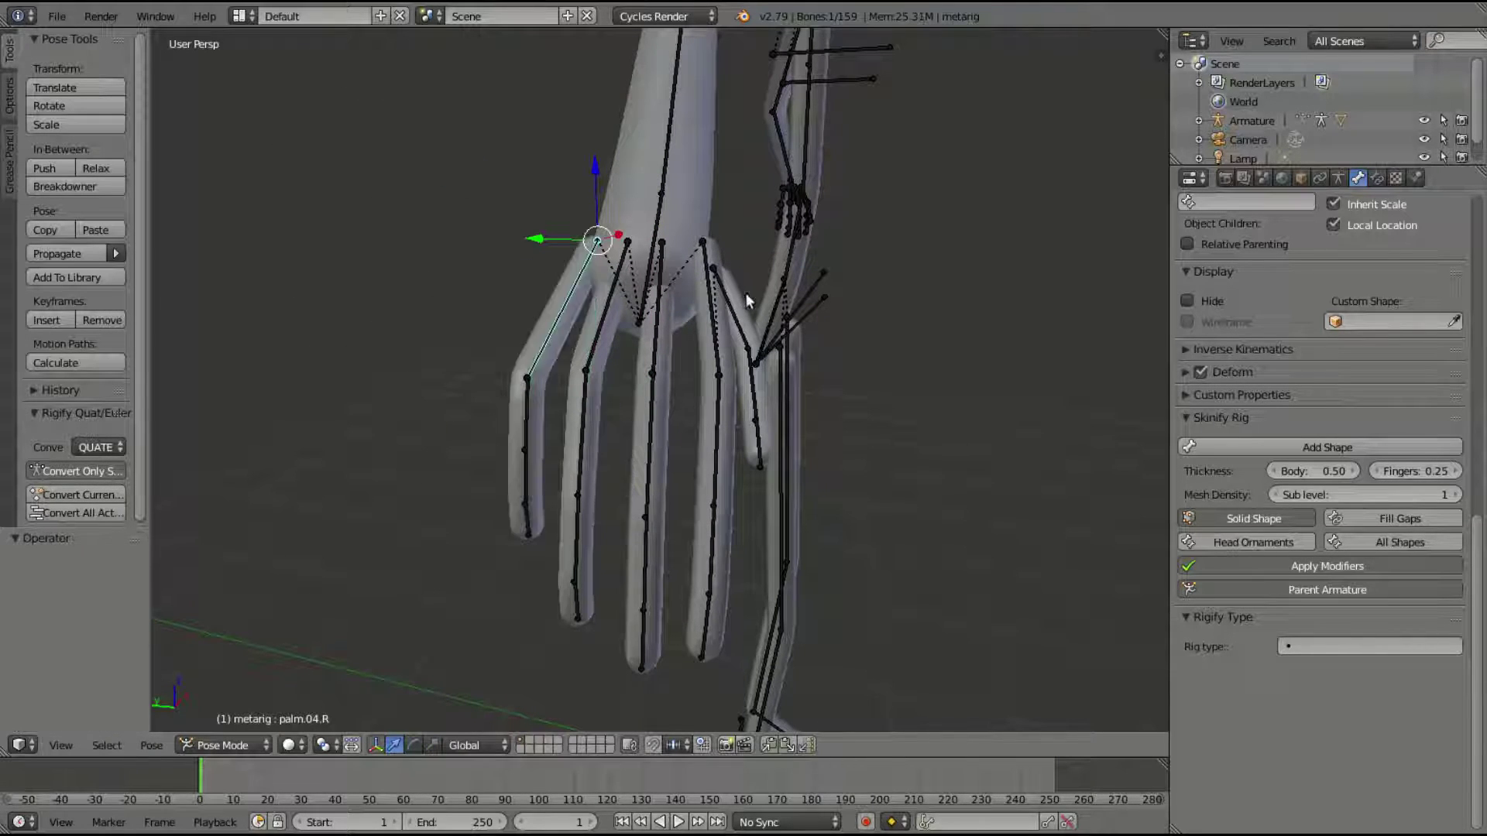
Try bending the human rig at the spine.002 bone about the global X axis, and cancel the rotation.
middle_click_drag(913, 418, 716, 292)
scroll(693, 277, "down", 1)
right_click(669, 226)
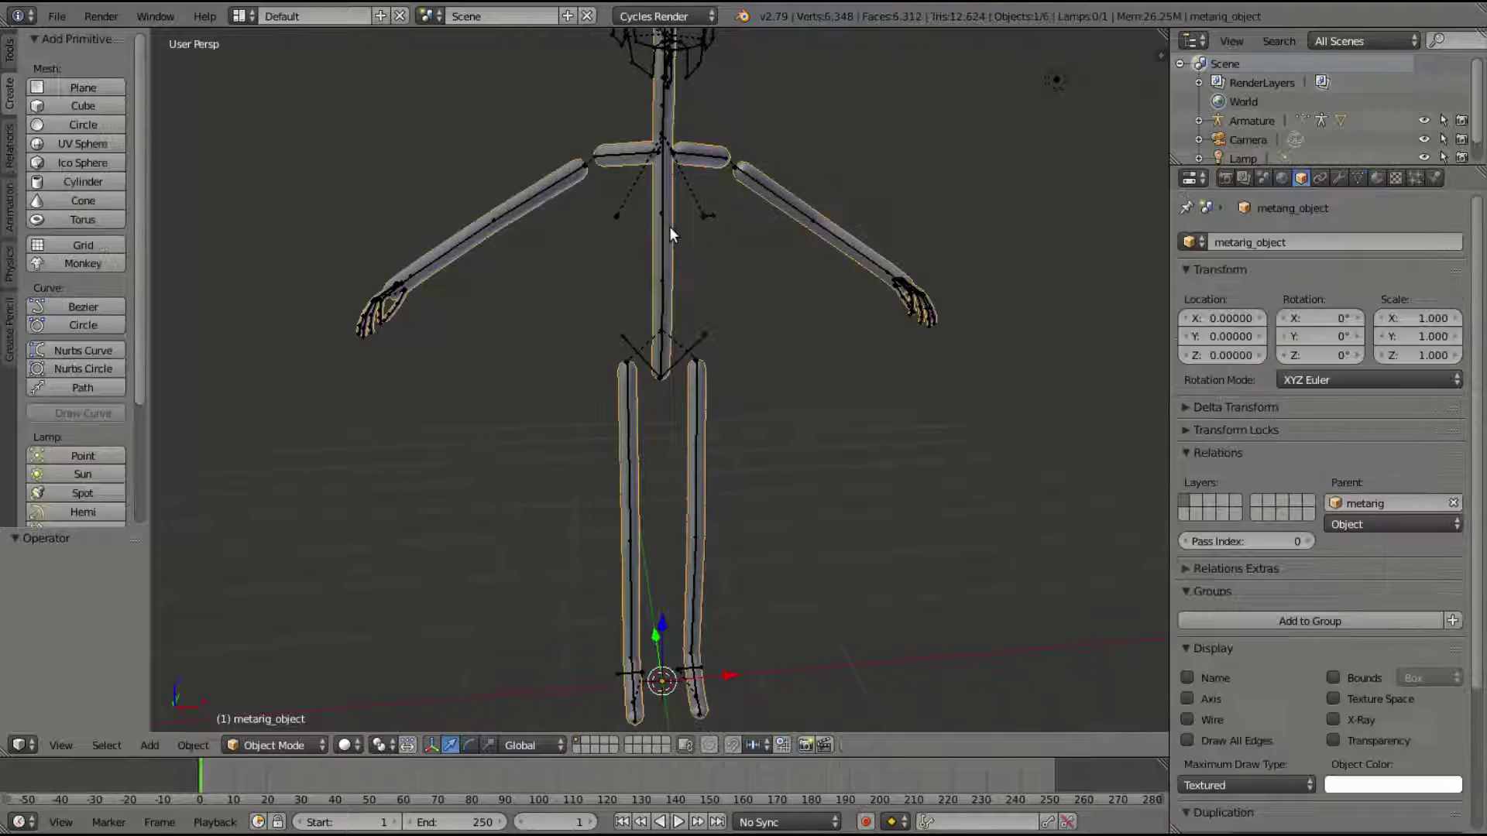
right_click(658, 226)
middle_click_drag(658, 226, 713, 234)
key("r")
key("x")
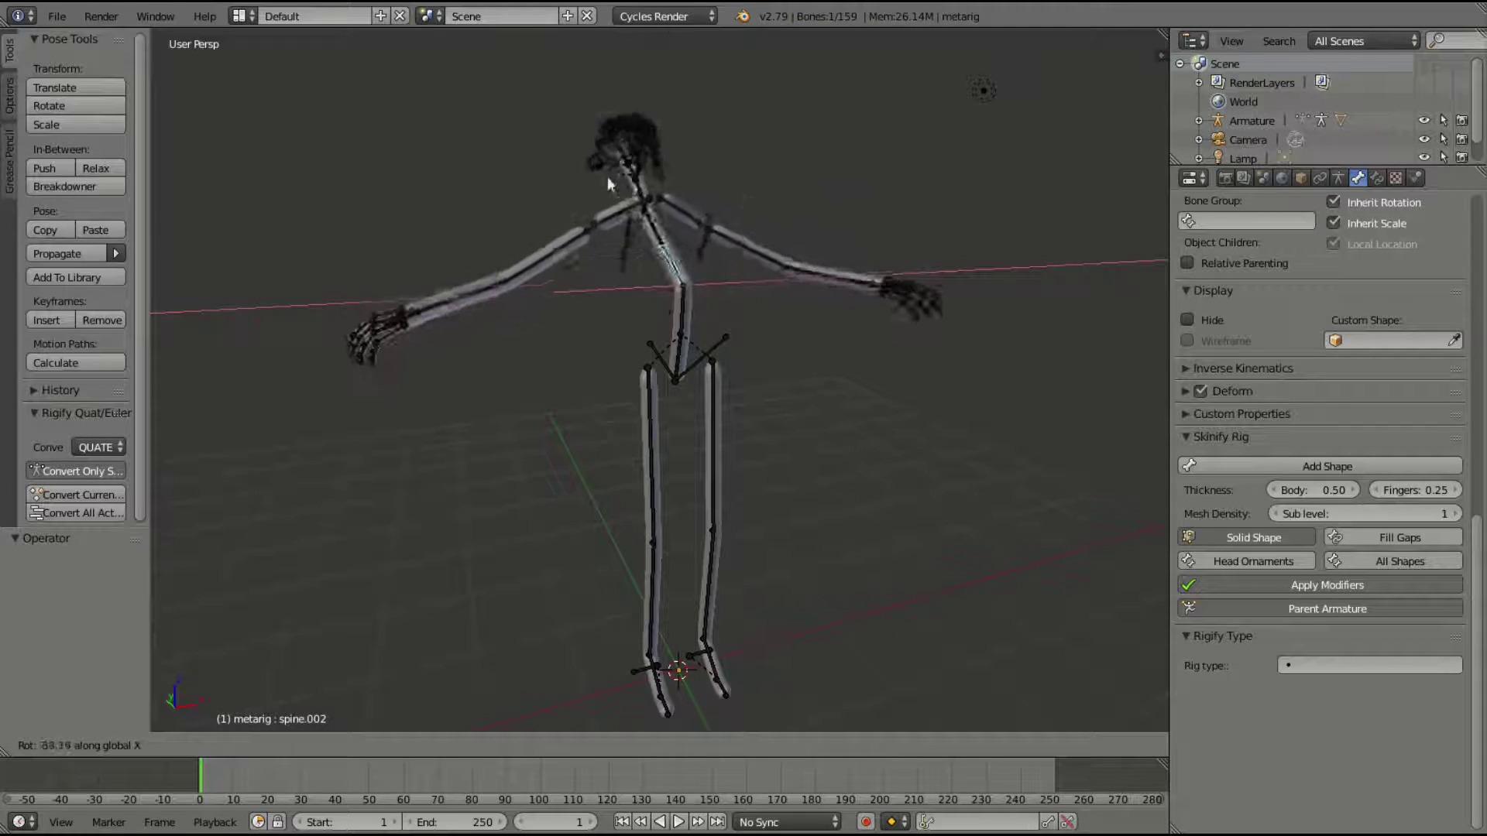
right_click(686, 237)
Try bending the human rig at the spine.001 bone about the global X axis, and cancel the rotation.
right_click(683, 298)
key("r")
key("x")
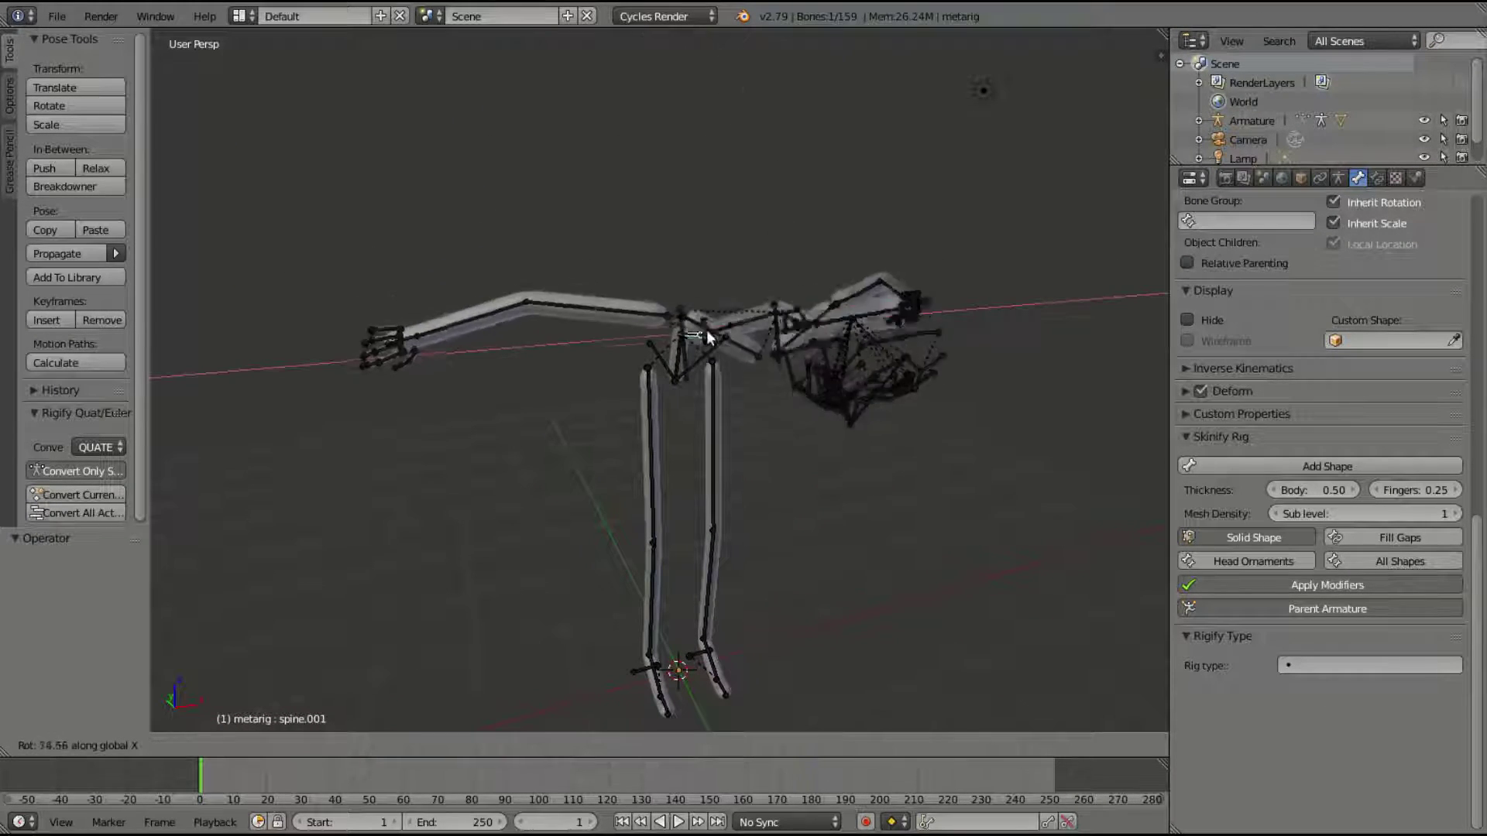
right_click(707, 330)
Select the human rig's generated mesh and switch it to Sculpt Mode.
scroll(647, 339, "up", 5)
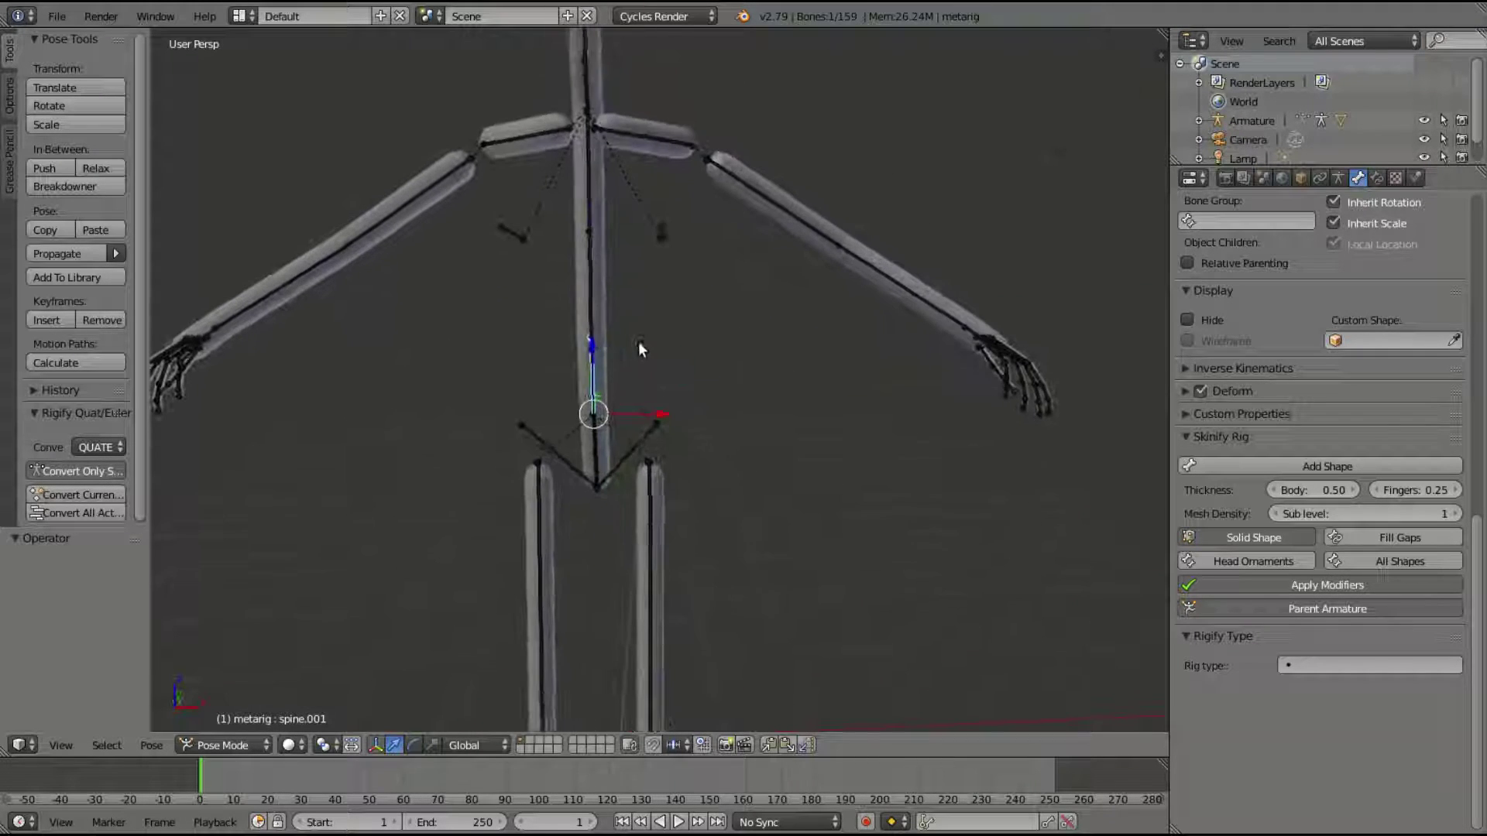
right_click(607, 216)
middle_click_drag(610, 214, 755, 280)
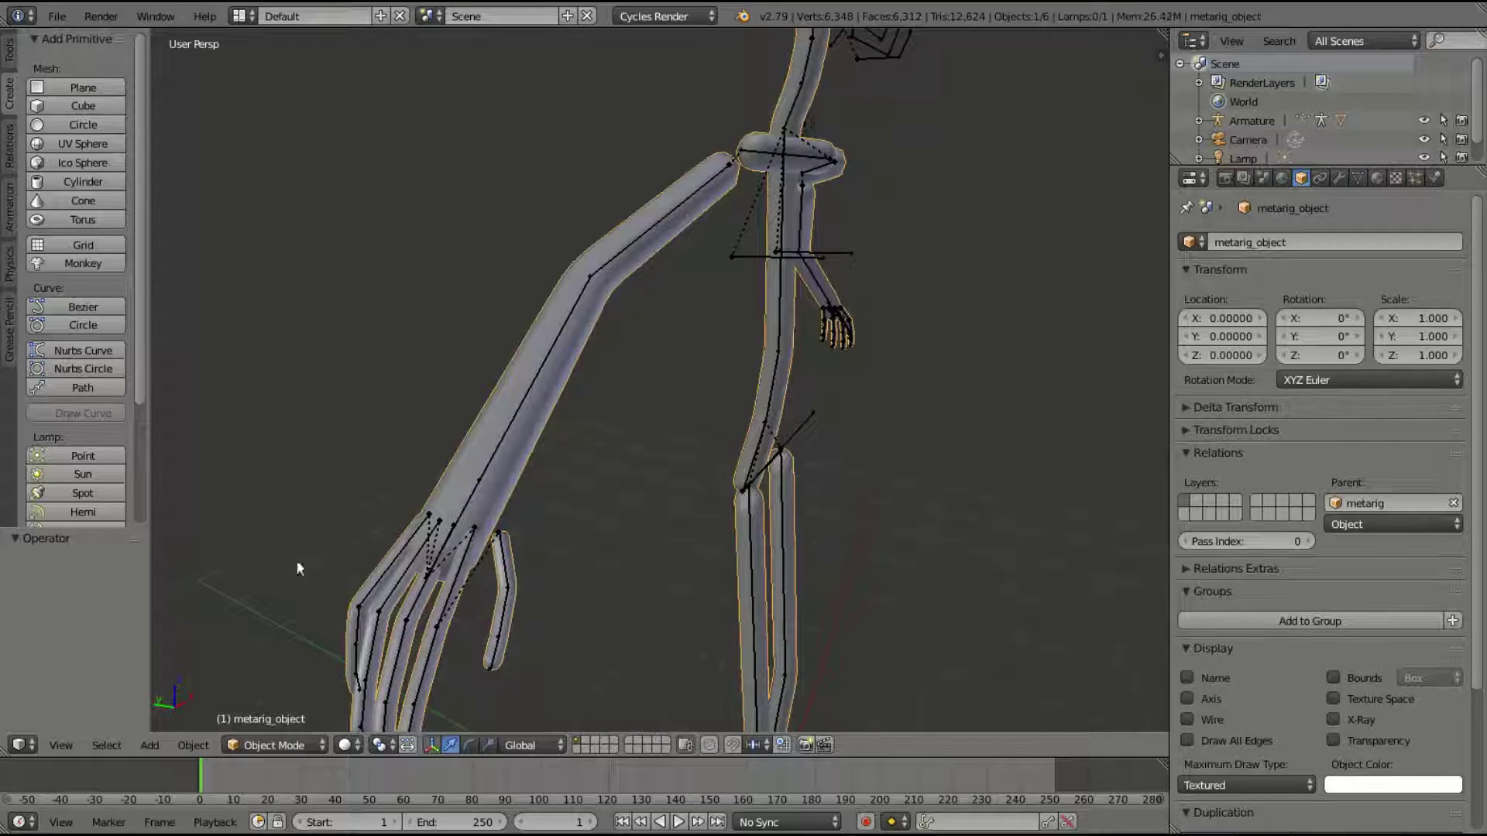
left_click(243, 743)
left_click(298, 677)
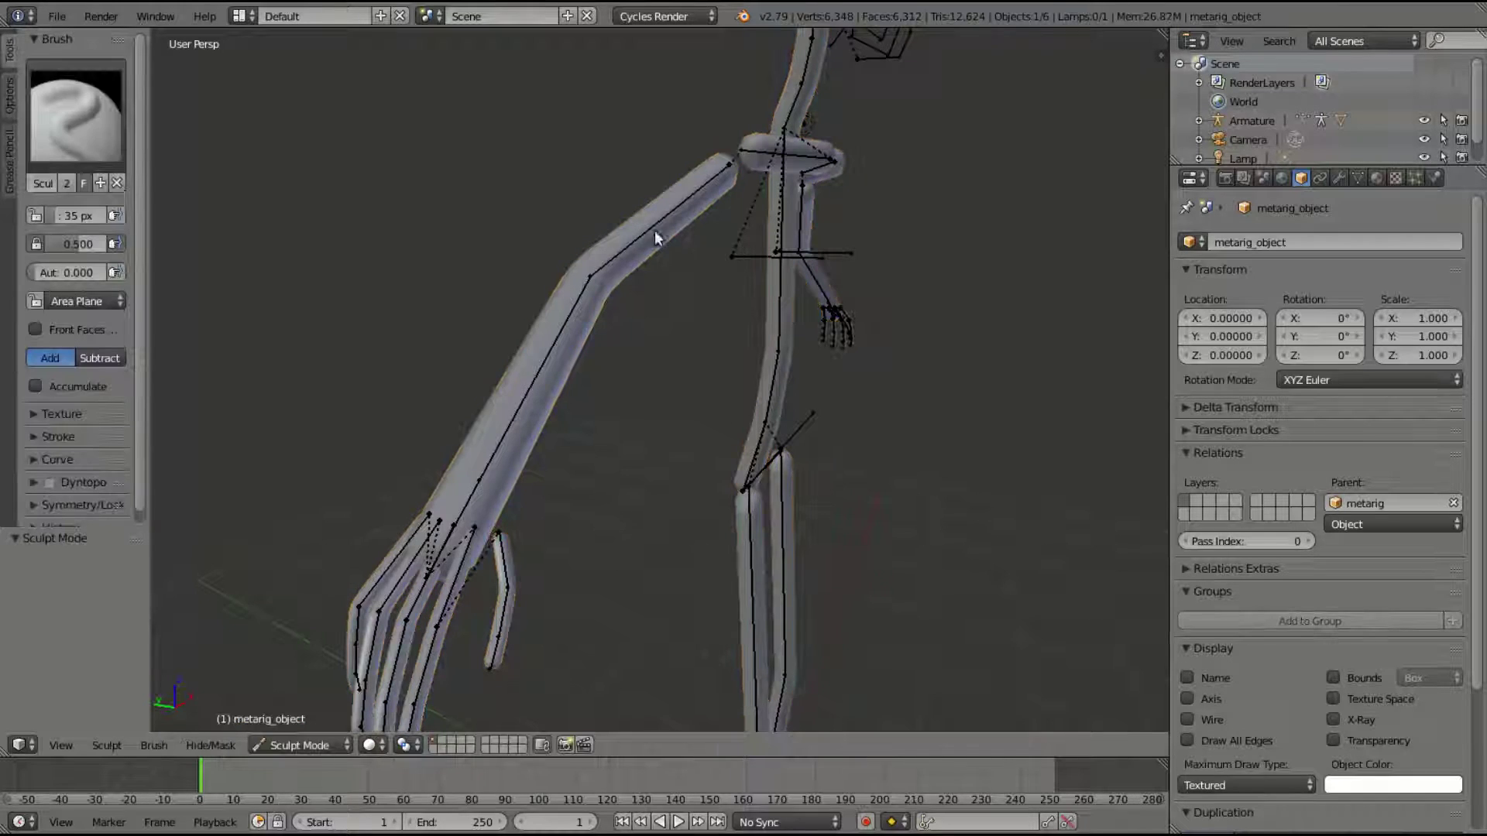
Sculpt muscle-like bulges onto the mesh's upper arms with a 35 px brush at strength 0.500 in Add mode.
middle_click_drag(658, 240, 665, 211)
middle_click_drag(663, 277, 499, 170)
left_click_drag(574, 126, 459, 218)
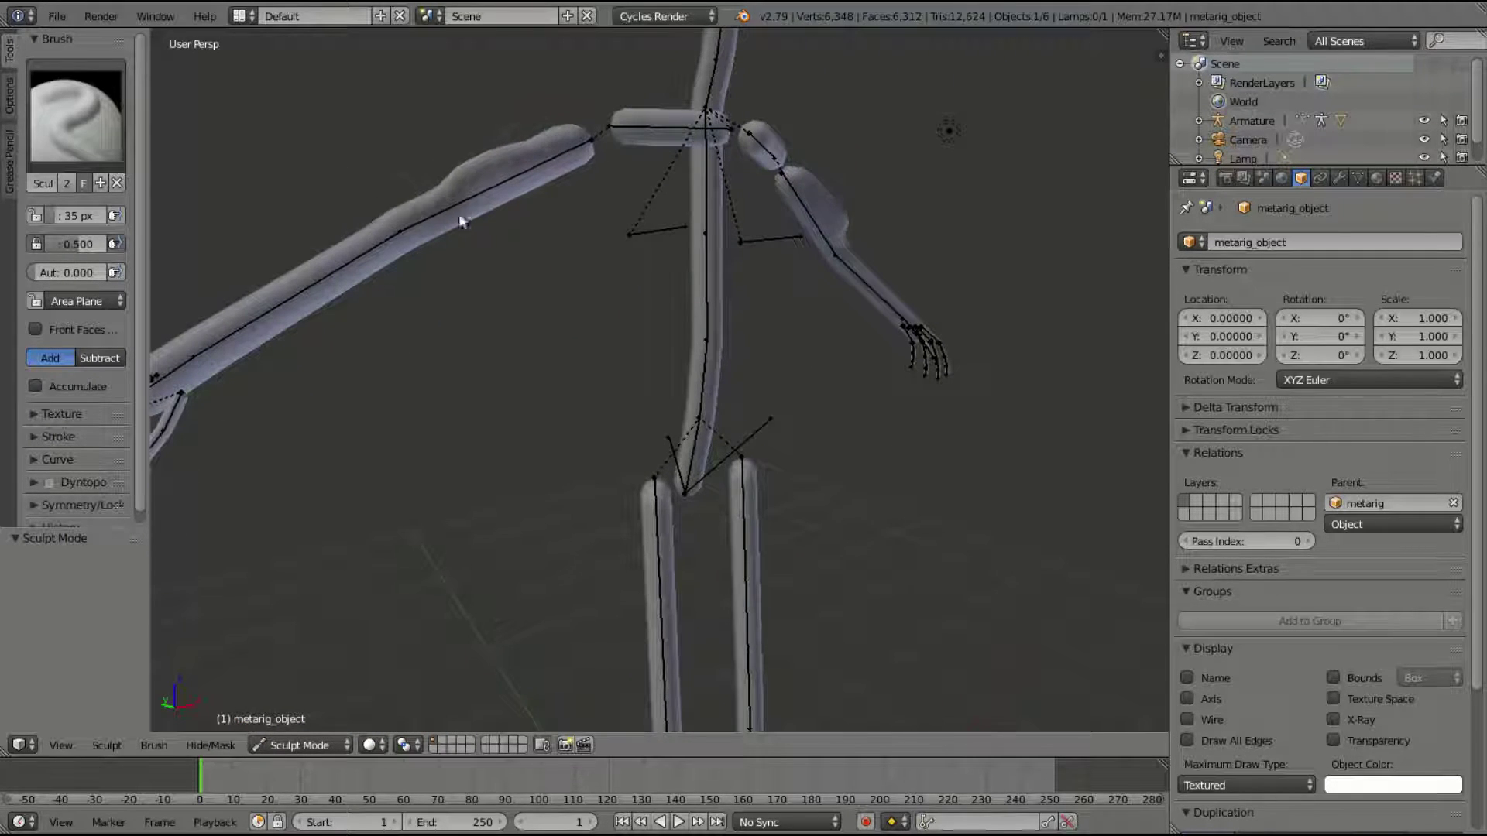
middle_click_drag(540, 186, 937, 290)
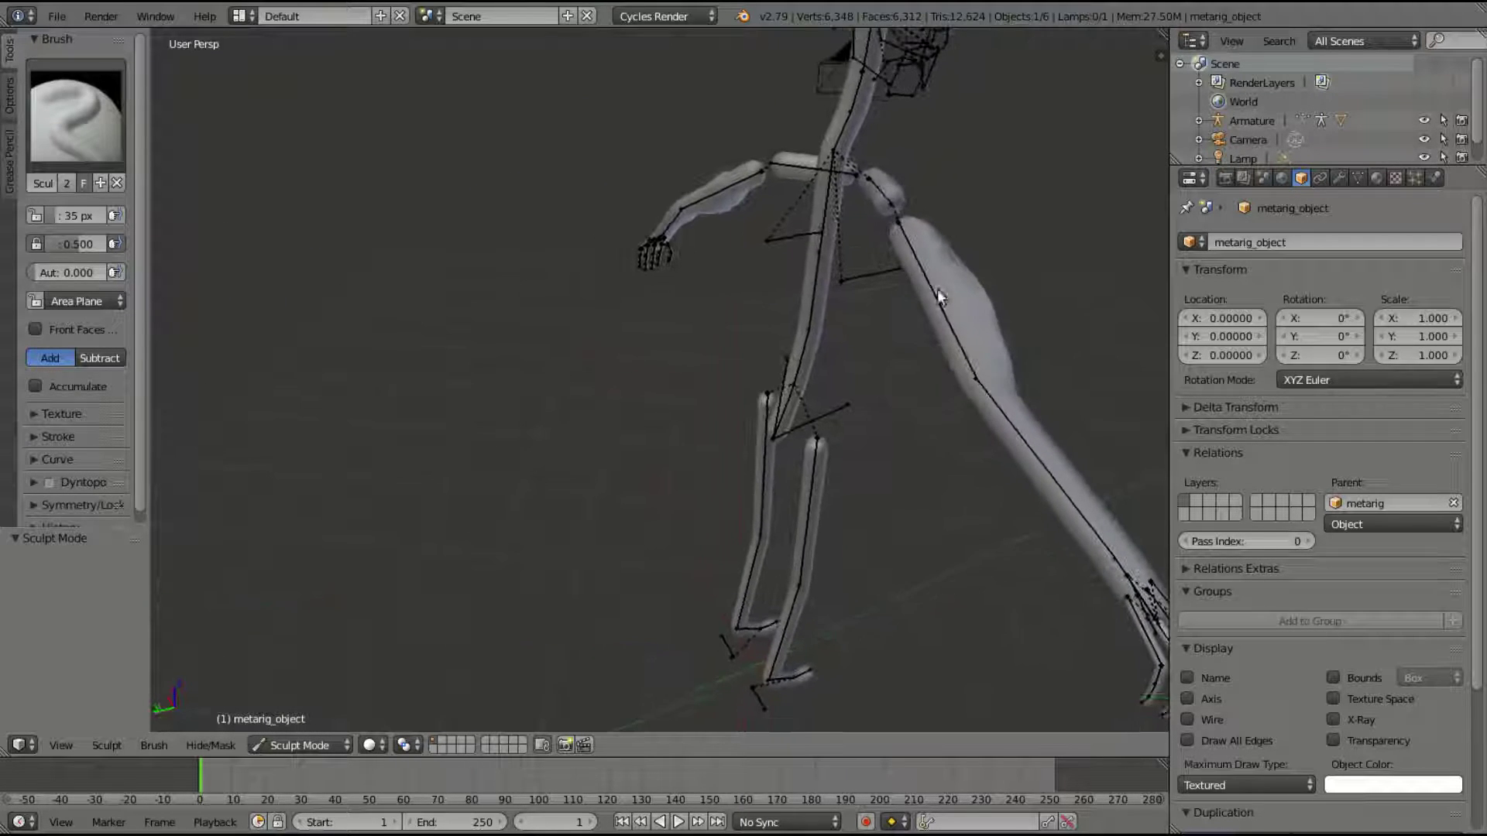
left_click_drag(952, 350, 966, 341)
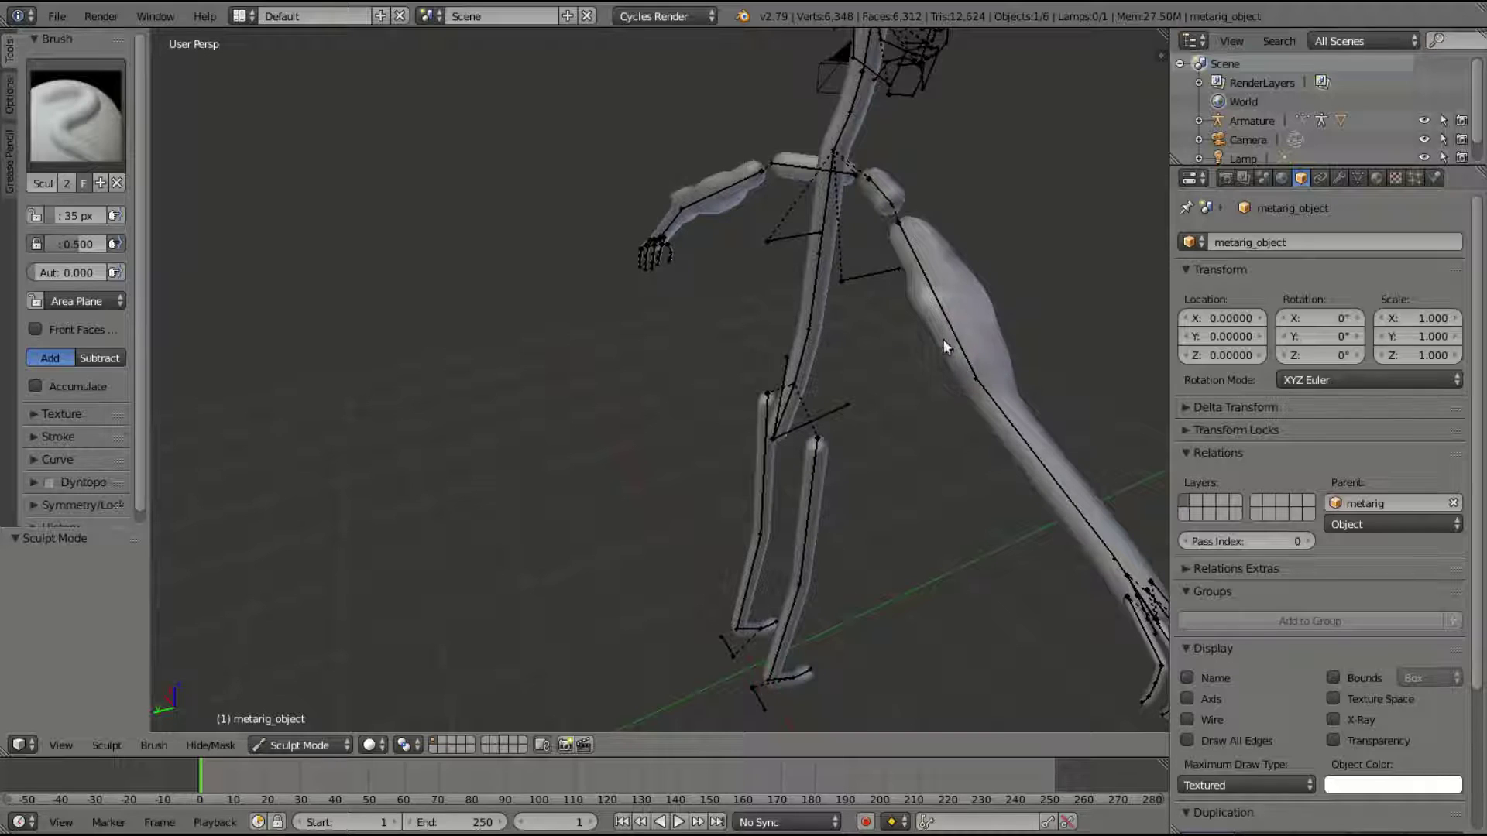
middle_click_drag(947, 346, 607, 376)
left_click(300, 745)
left_click(277, 717)
In Object Mode, select the human rig together with its mesh and move both -7.274 along X.
scroll(714, 528, "down", 4)
key("a")
key("a")
right_click(671, 391)
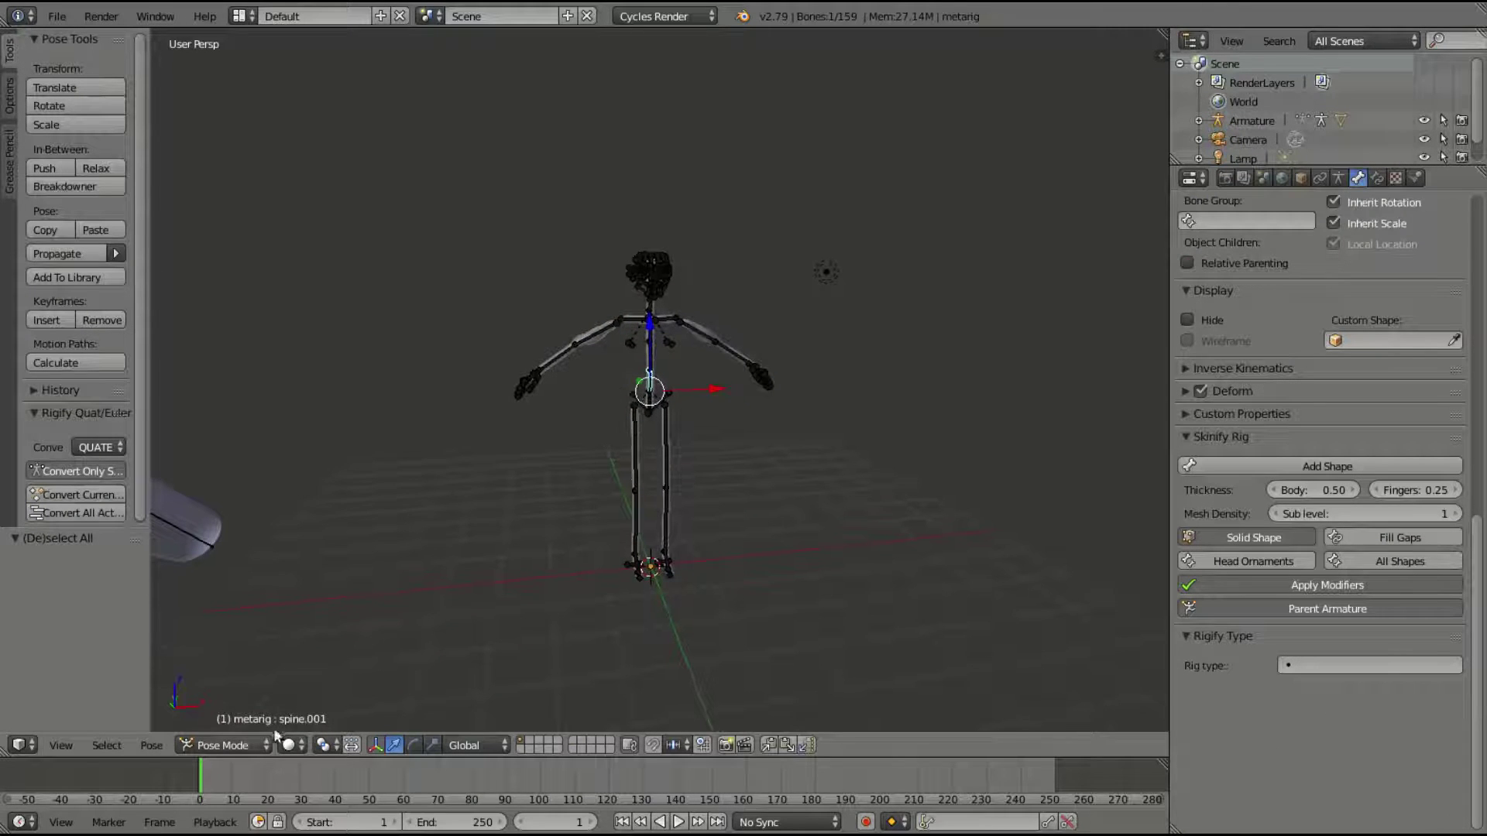
left_click(224, 745)
left_click(230, 723)
right_click(647, 370)
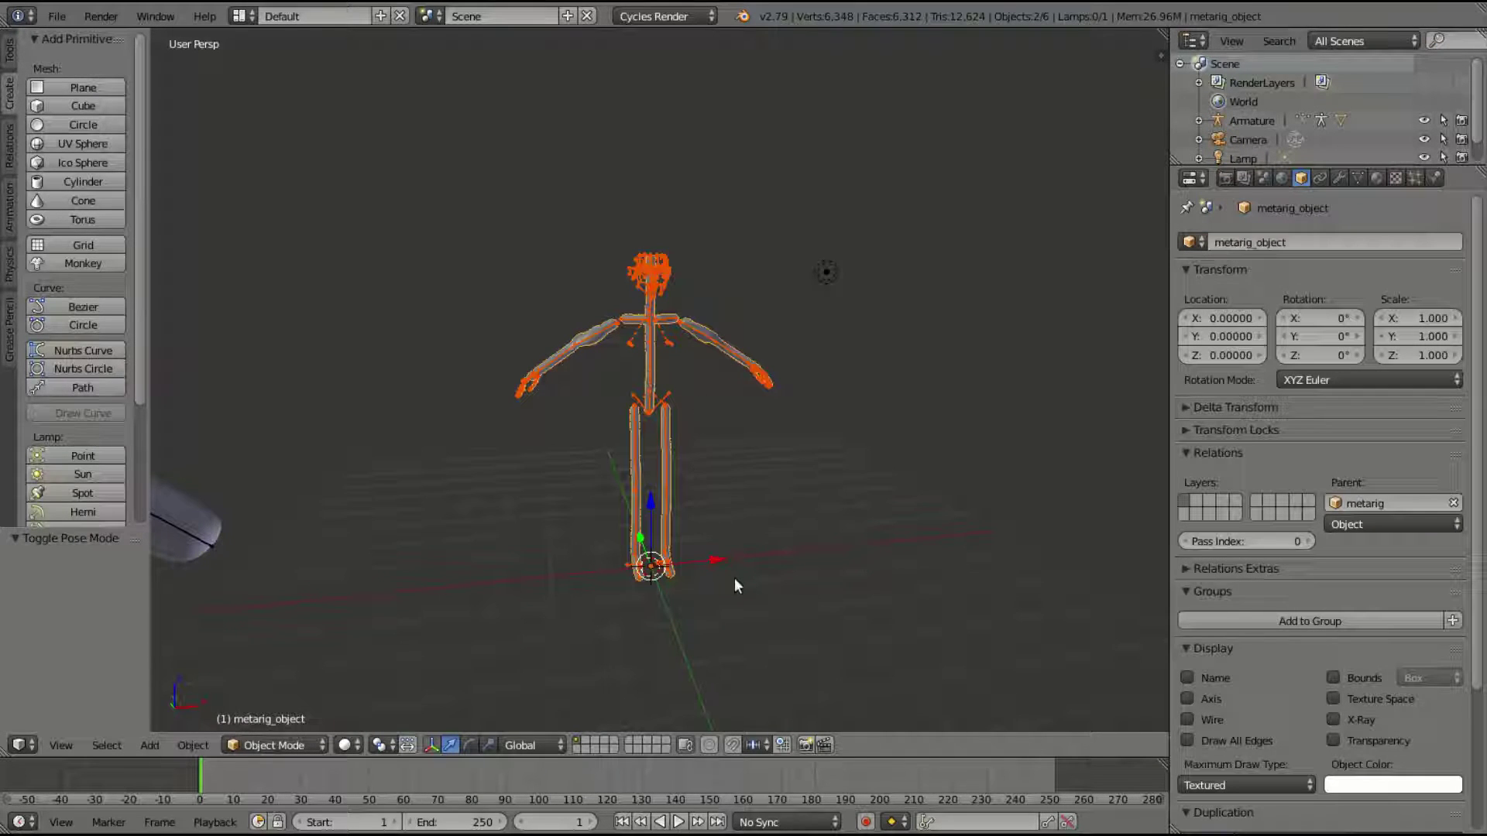
key("g")
key("x")
left_click(315, 552)
Add a Horse (Meta-Rig) armature and scale it up by about 2.245.
key("shift+a")
mouse_move(749, 462)
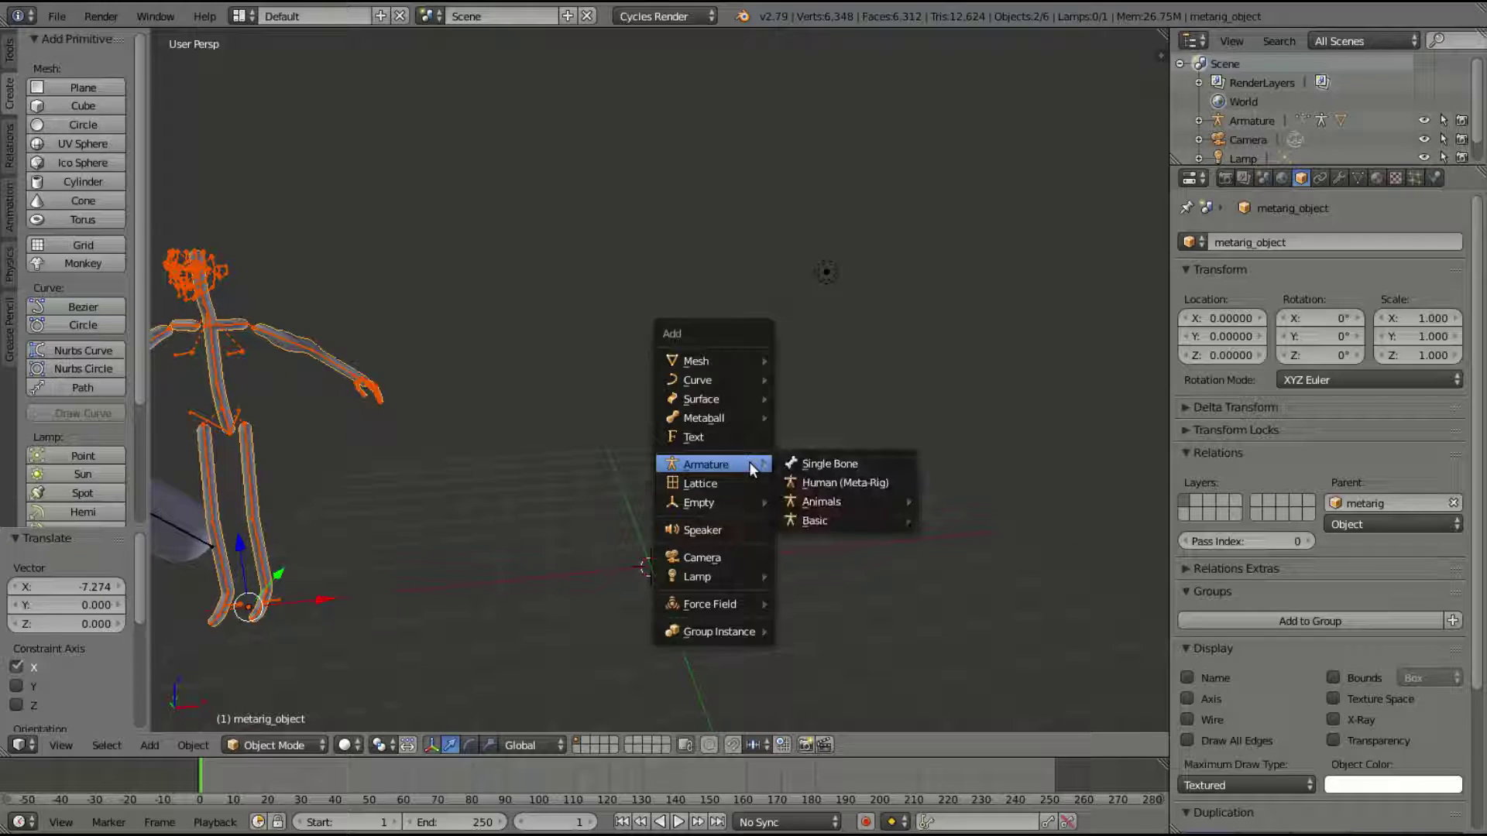
mouse_move(853, 499)
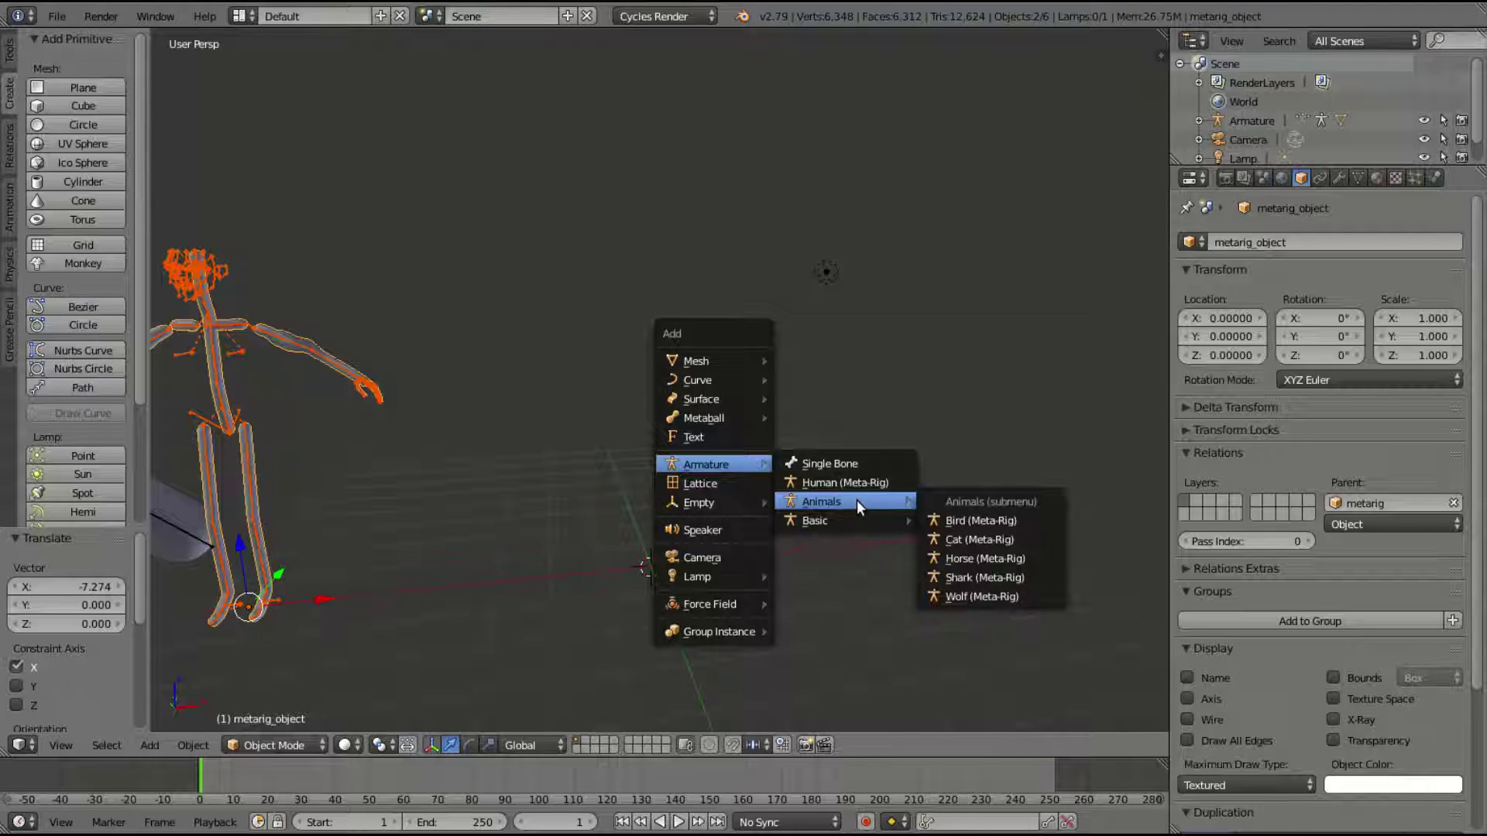
left_click(1023, 558)
key("s")
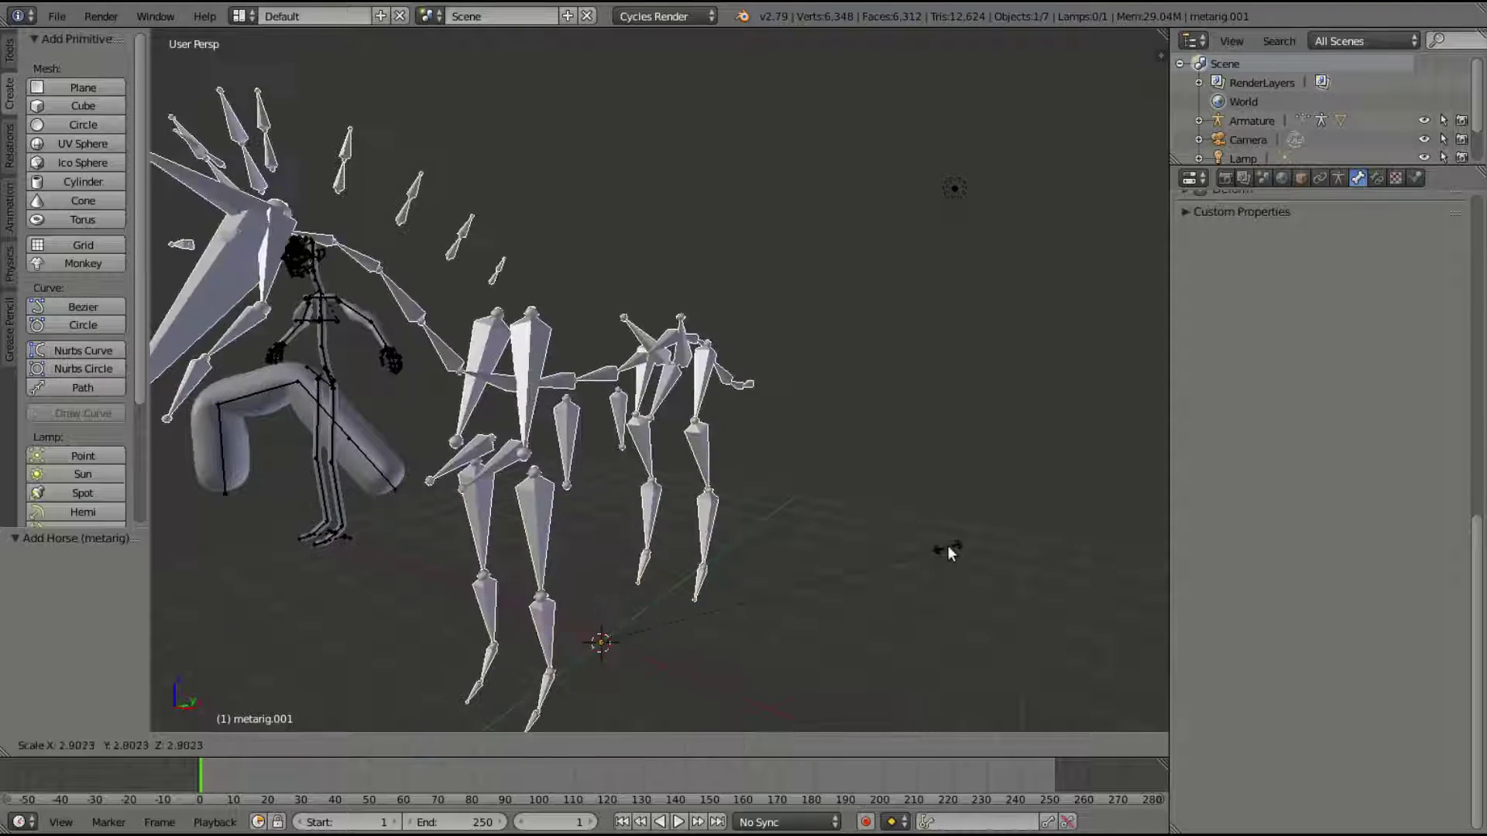
left_click(860, 546)
Switch the horse rig to Pose Mode.
middle_click_drag(590, 529, 658, 477, "shift")
scroll(1335, 423, "up", 6)
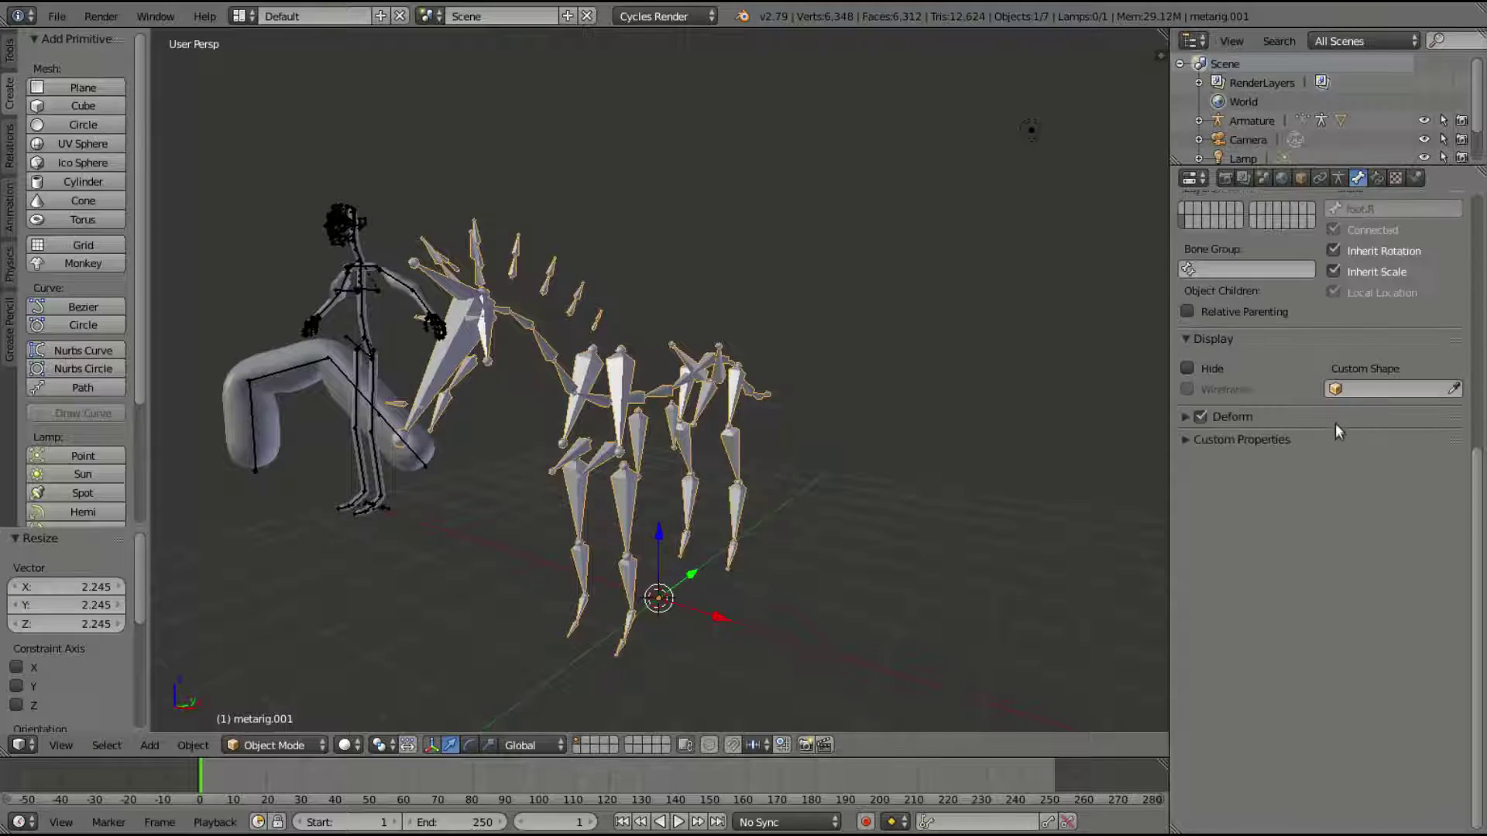
left_click(273, 745)
left_click(276, 680)
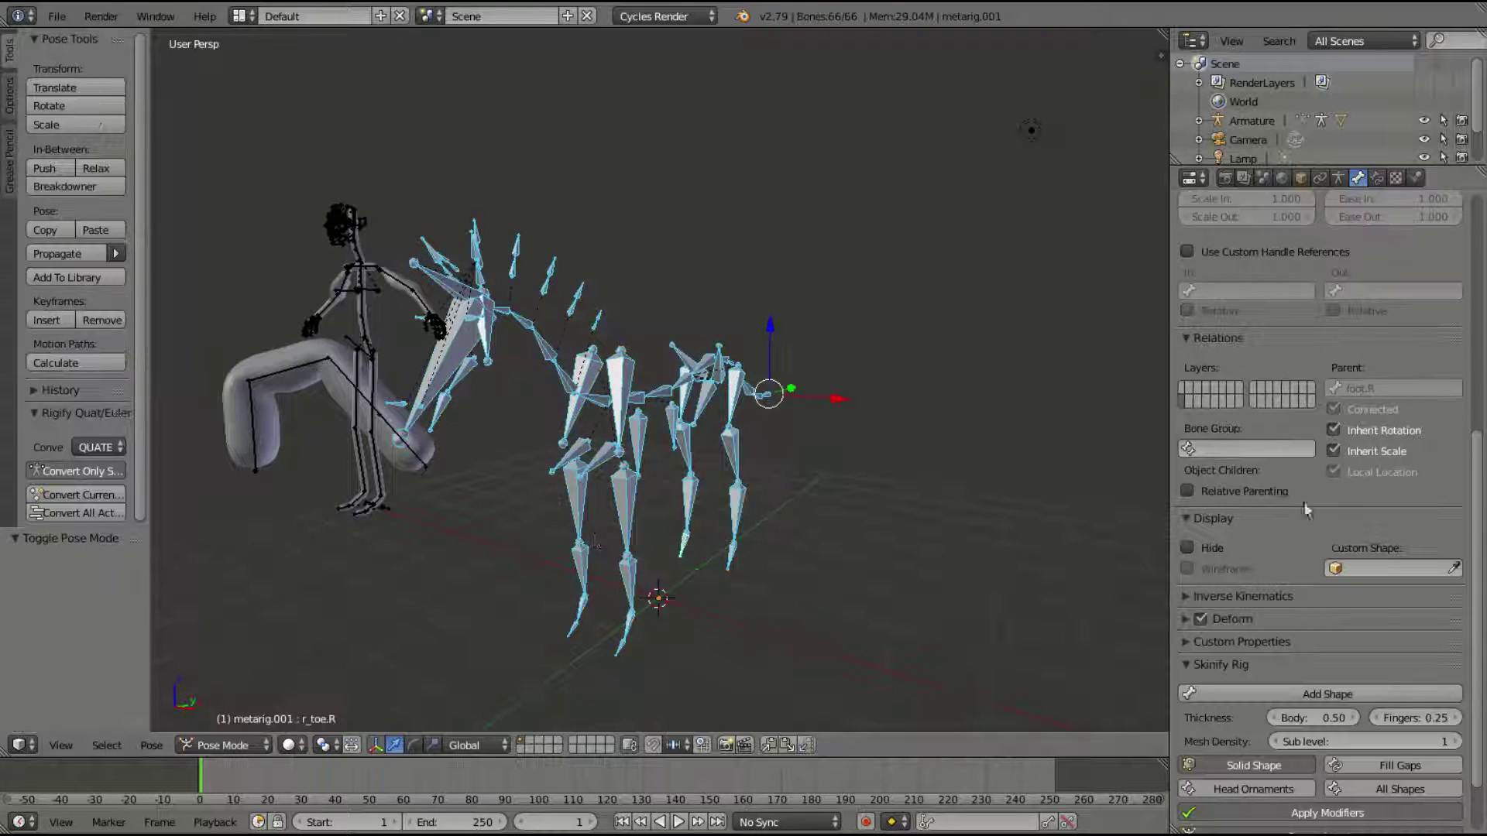
Try a Skinify Rig shape with body thickness 0.50 around the horse's bones, and undo it.
left_click(1316, 624)
scroll(676, 510, "up", 2)
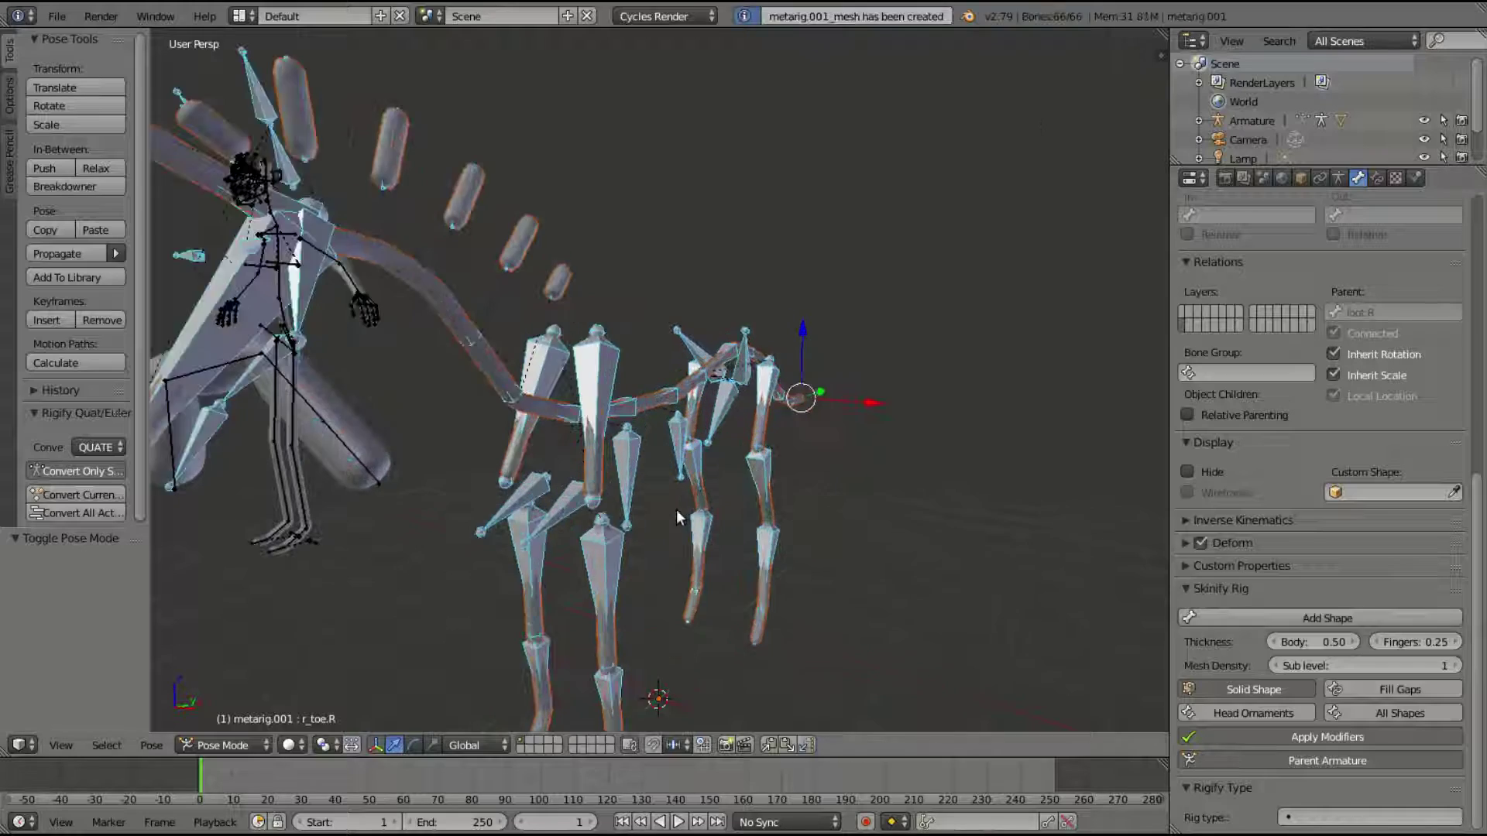
scroll(676, 509, "down", 1)
middle_click_drag(643, 508, 715, 538)
key("ctrl+z")
Set the Skinify body thickness to 0.95 and add a shape around the horse's bones.
left_click_drag(1318, 646, 1472, 646)
left_click(1308, 620)
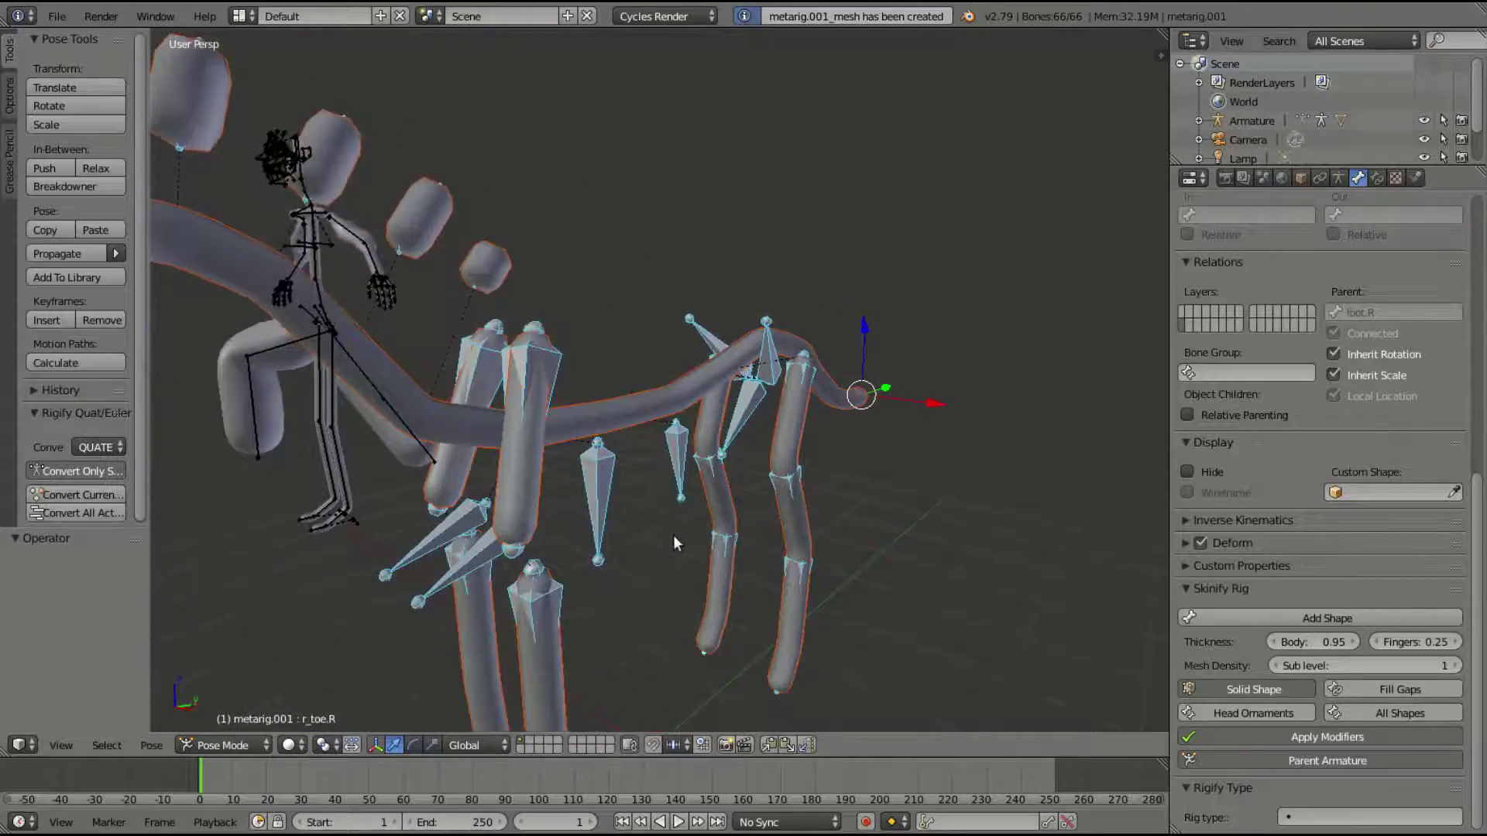
middle_click_drag(672, 536, 759, 390)
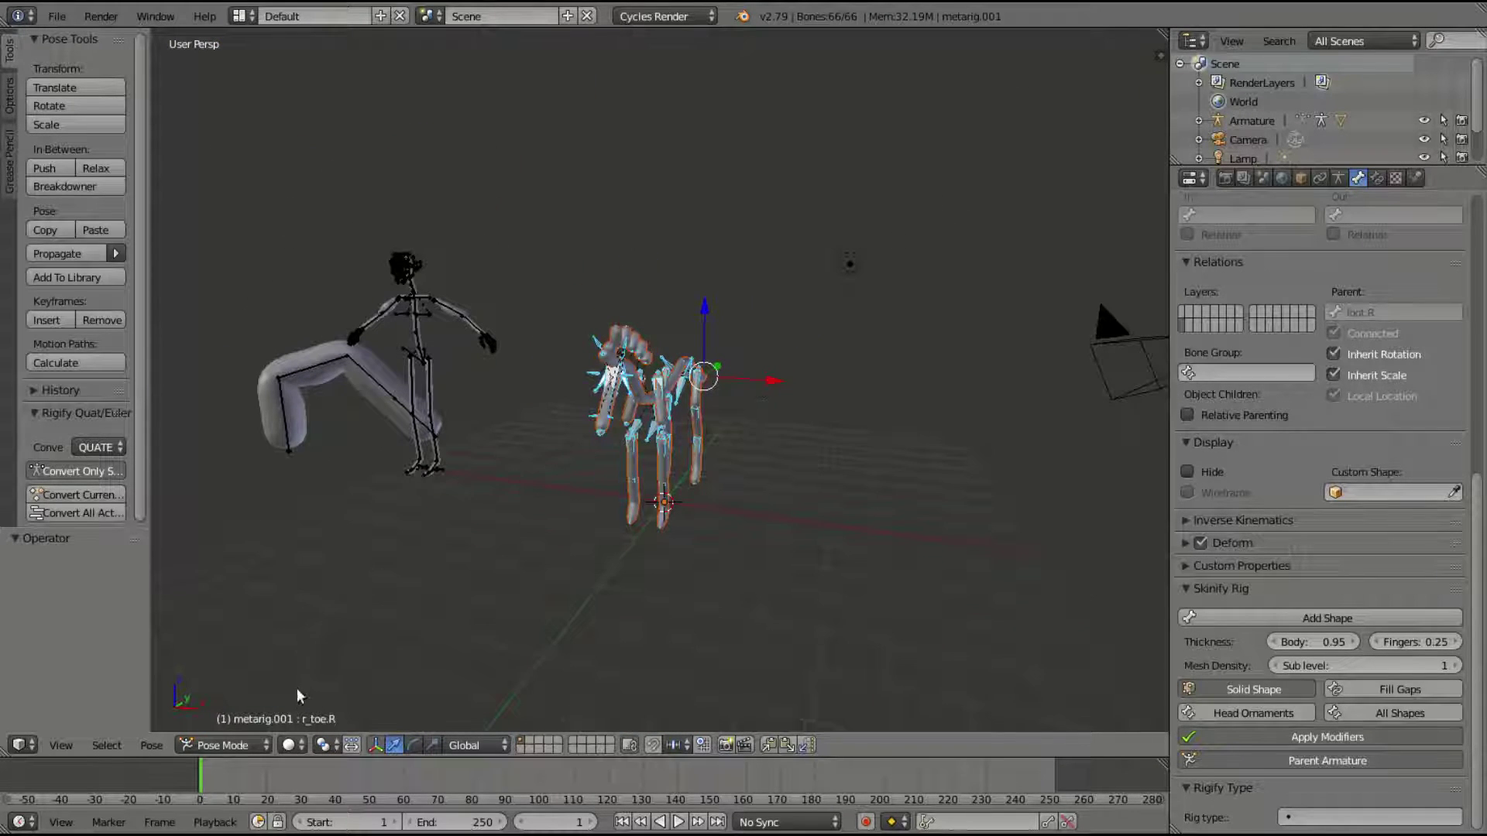
In Object Mode, select the horse rig together with its mesh and move both -4.273 along X.
left_click(232, 745)
left_click(232, 718)
left_click_drag(724, 513, 519, 477)
key("ctrl+z")
left_click(664, 496, "shift")
left_click(606, 375, "shift")
left_click(578, 484)
Delete the sculpted mesh from the human rig, keeping the armature.
middle_click_drag(578, 484, 690, 484)
scroll(453, 545, "up", 4)
middle_click_drag(255, 438, 662, 426, "shift")
scroll(478, 462, "up", 3)
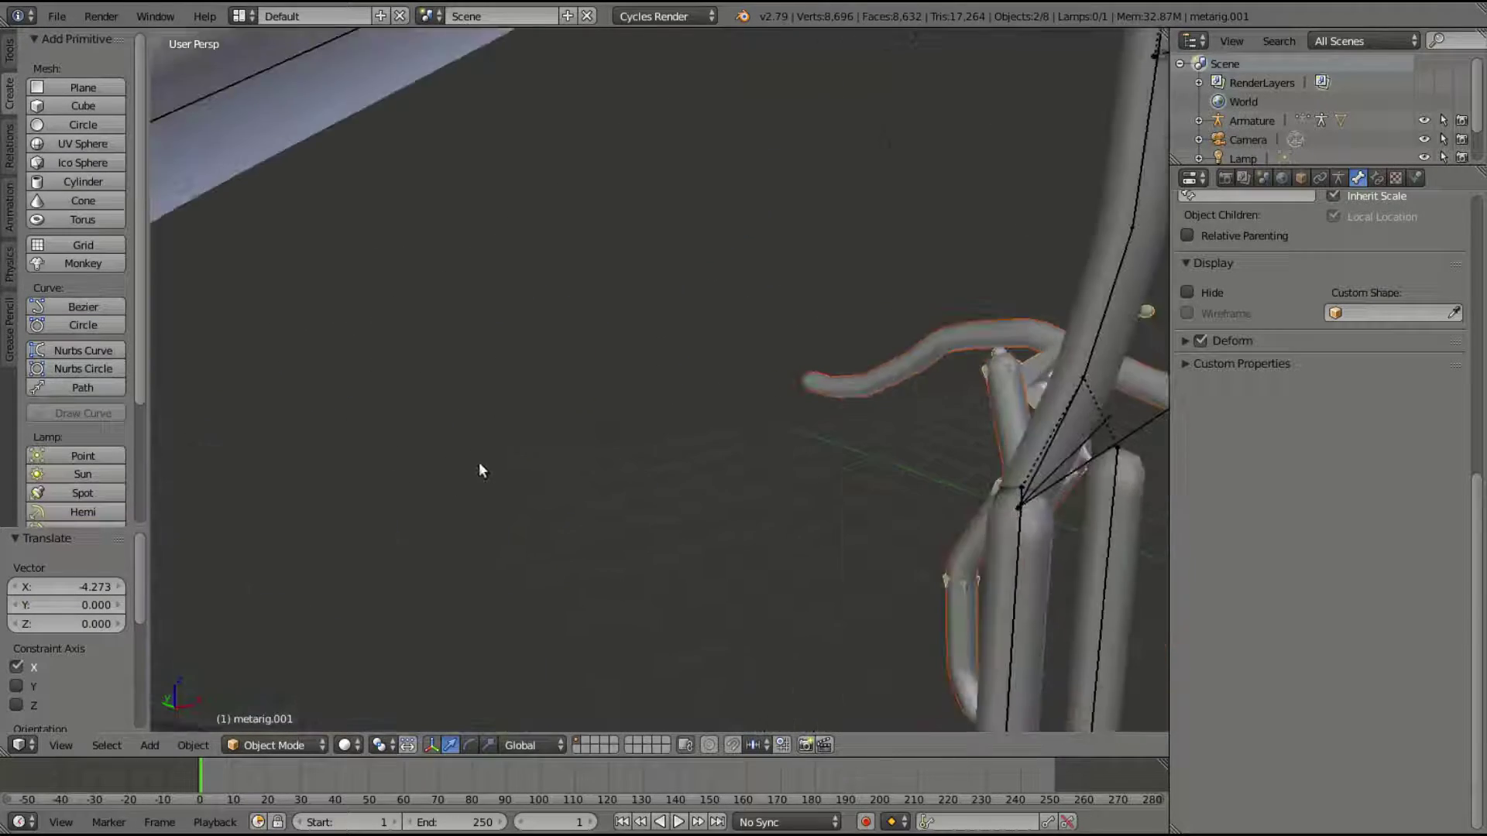
scroll(495, 463, "down", 3)
middle_click_drag(711, 536, 821, 542)
scroll(641, 514, "down", 4)
scroll(831, 542, "down", 3)
scroll(634, 308, "up", 4)
middle_click_drag(482, 152, 729, 397, "shift")
right_click(749, 443)
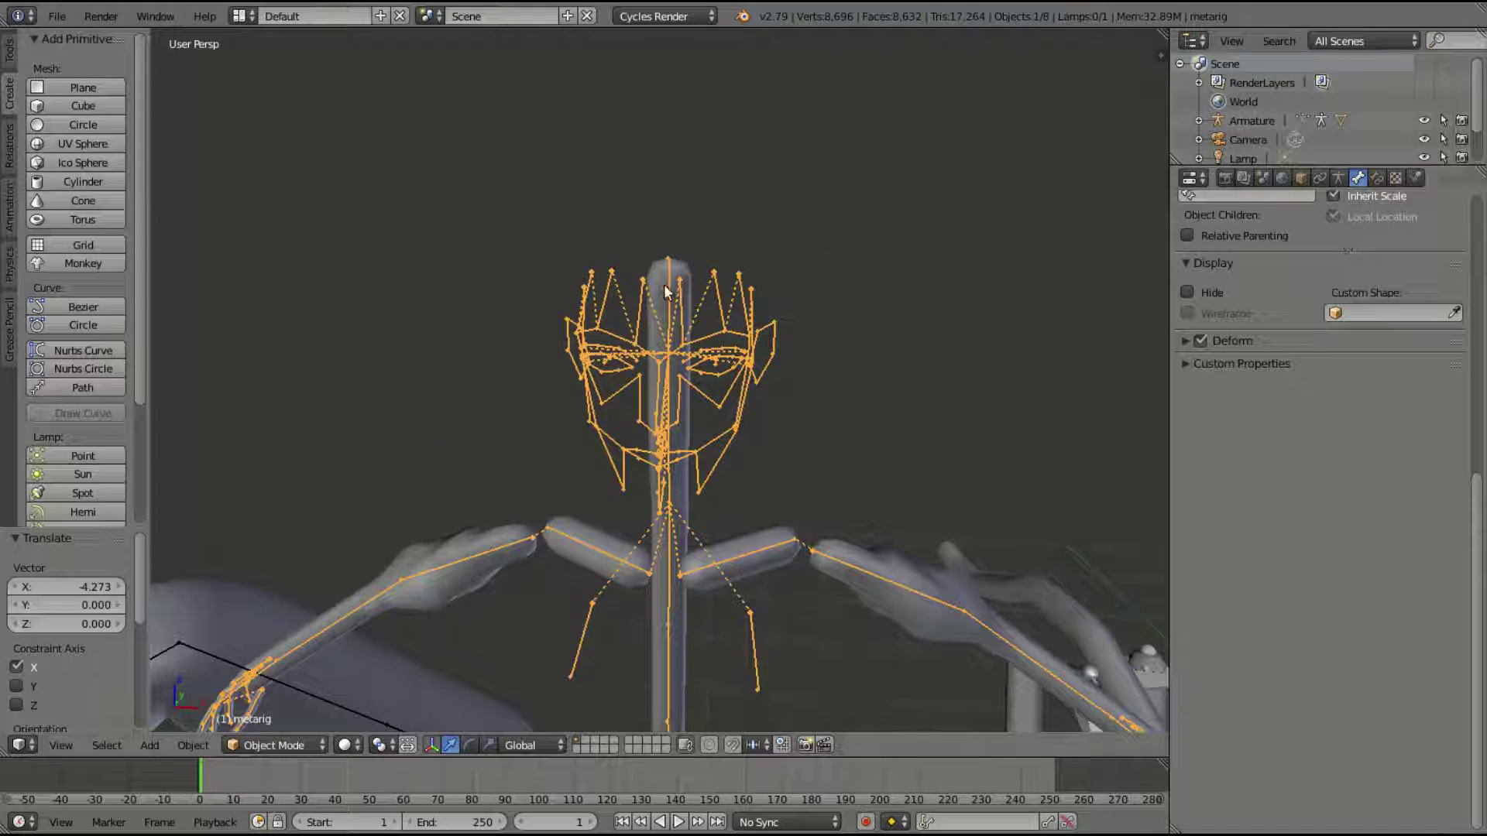
right_click(675, 262)
key("x")
left_click(676, 263)
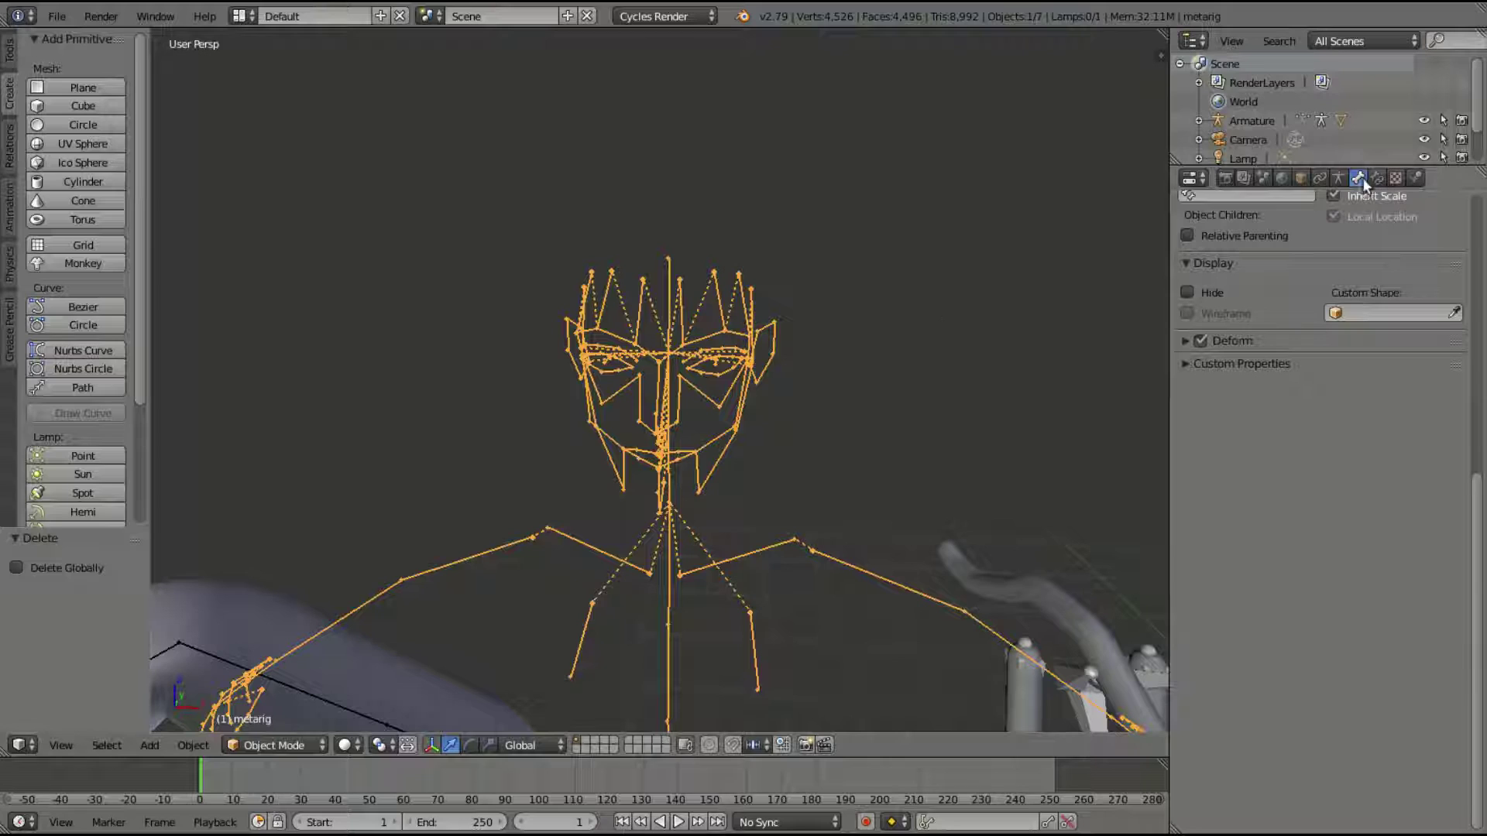
Switch the human rig to Pose Mode and set the Skinify body thickness to 1.16.
left_click(273, 745)
left_click(274, 682)
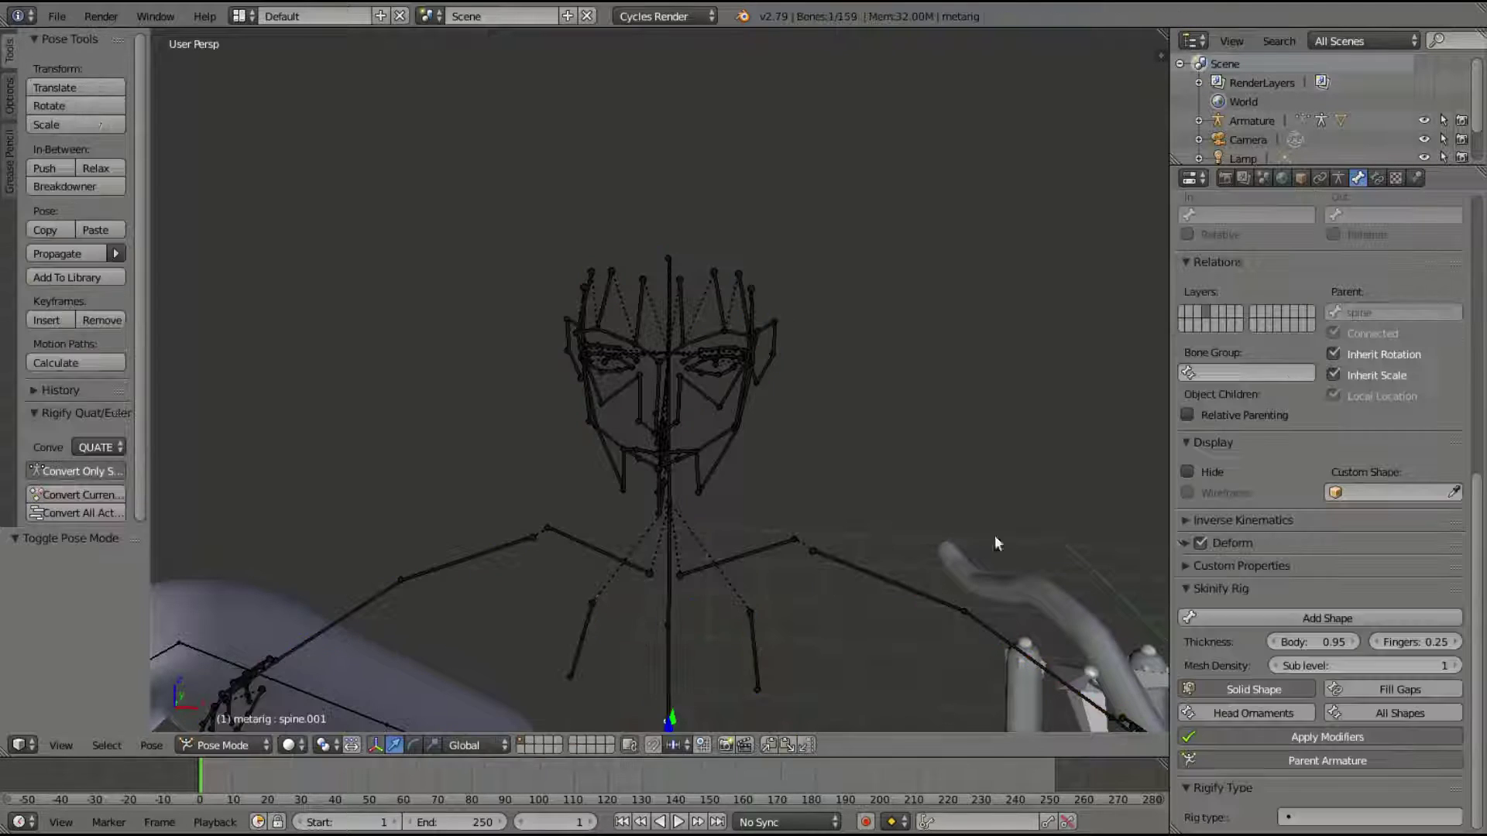
right_click(669, 425)
scroll(719, 428, "up", 3)
scroll(719, 428, "down", 1)
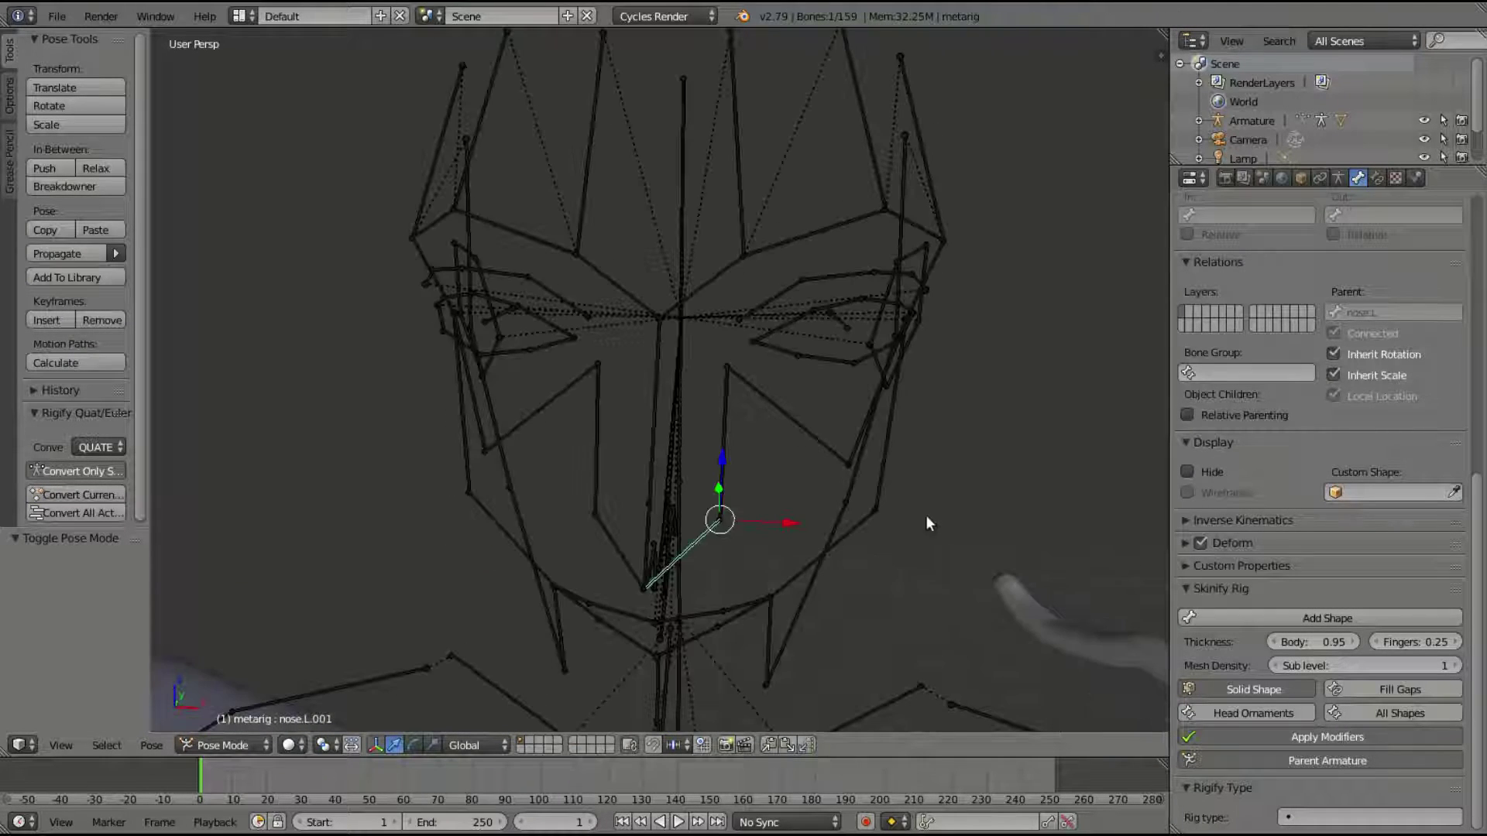
middle_click_drag(926, 514, 932, 510)
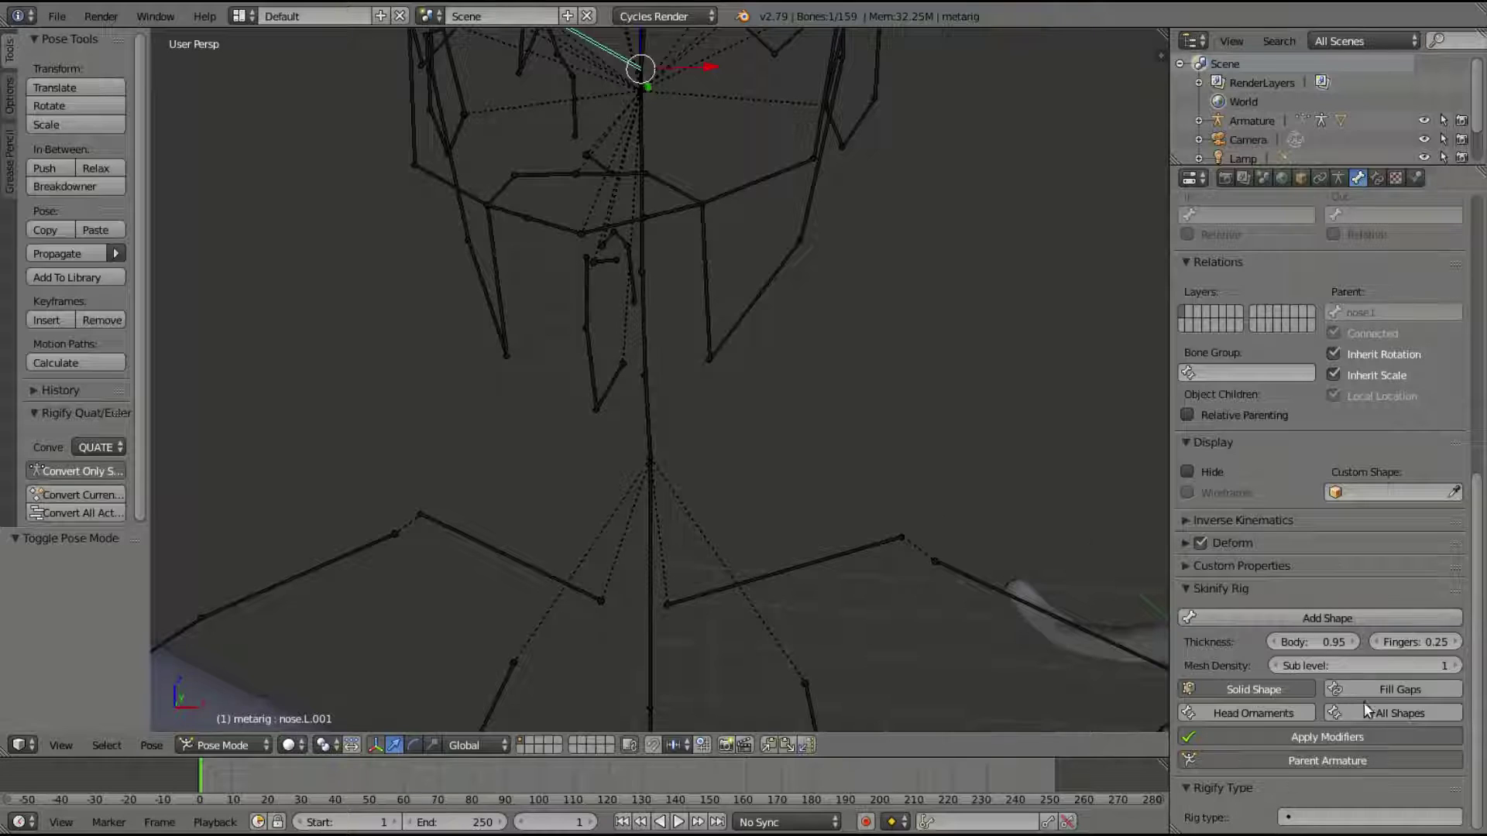
left_click_drag(1313, 642, 1334, 642)
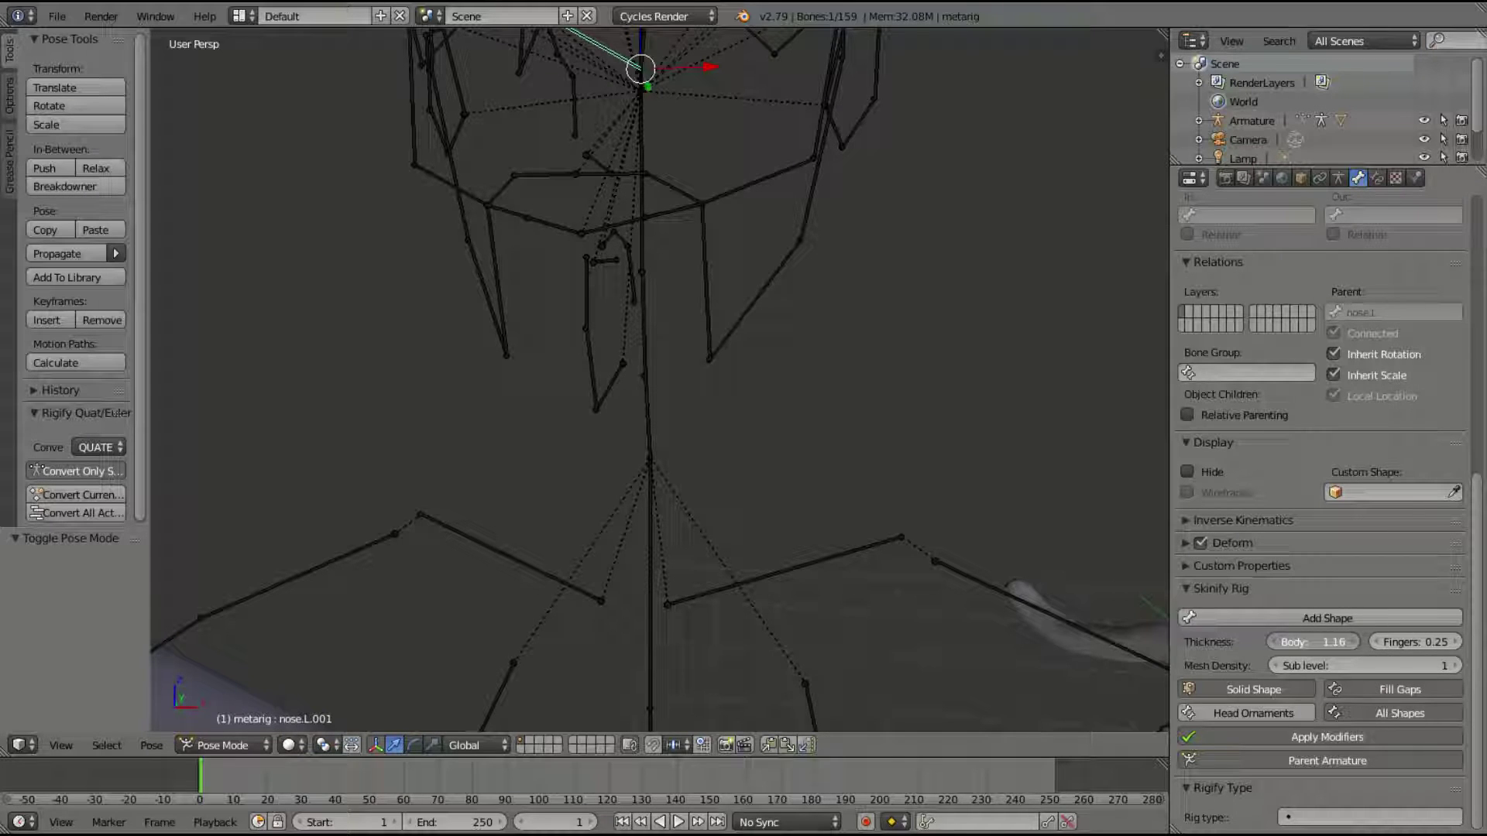
Try adding a Skinify Rig shape with only a nose bone selected, and undo it.
left_click(1383, 619)
scroll(888, 475, "down", 5)
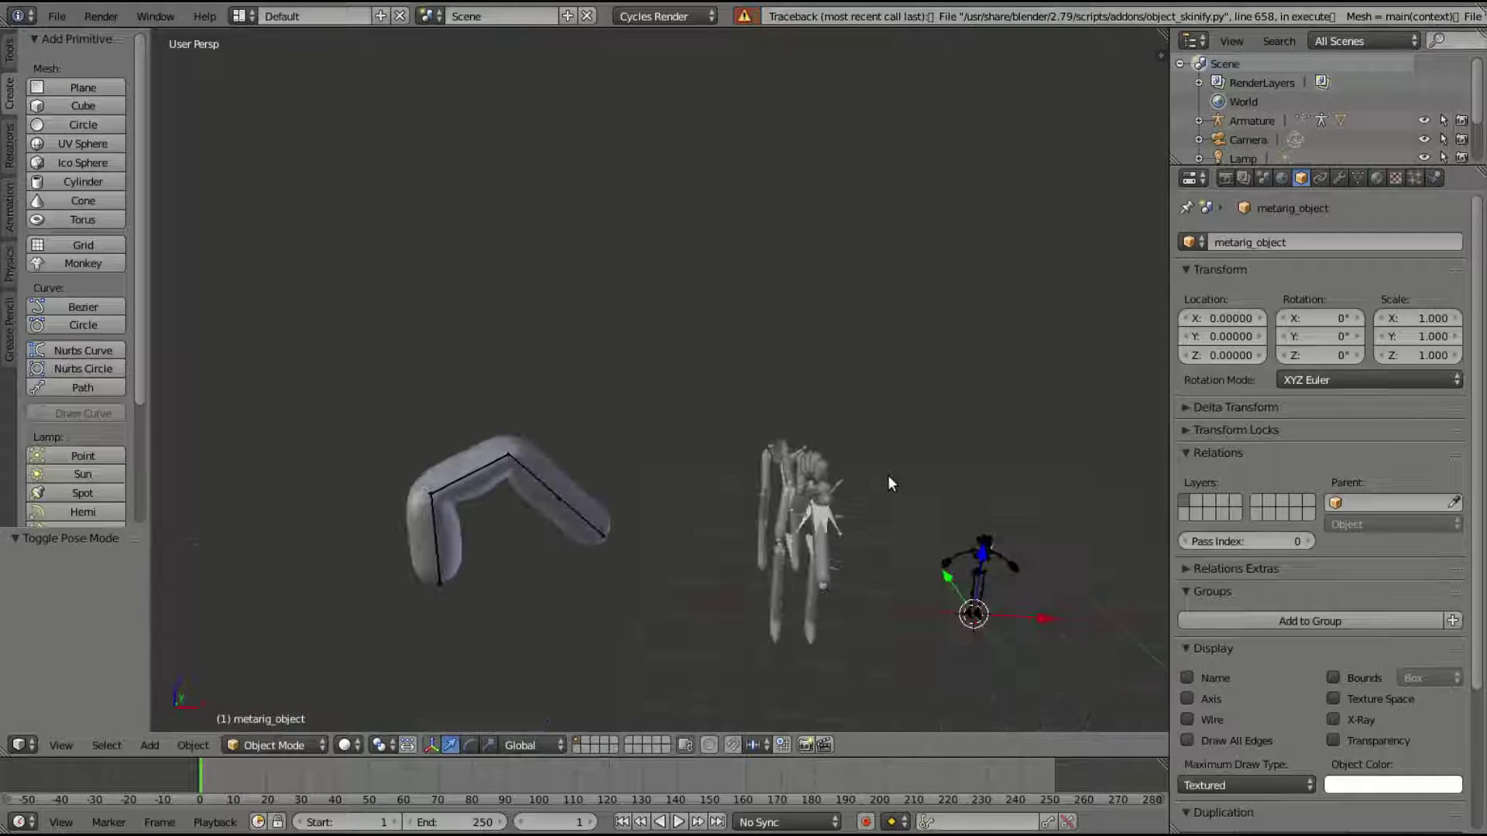
key("ctrl+z")
Select all bones of the human rig and add a Skinify Rig shape that also covers the face and head bones.
scroll(887, 476, "up", 4)
key("a")
key("a")
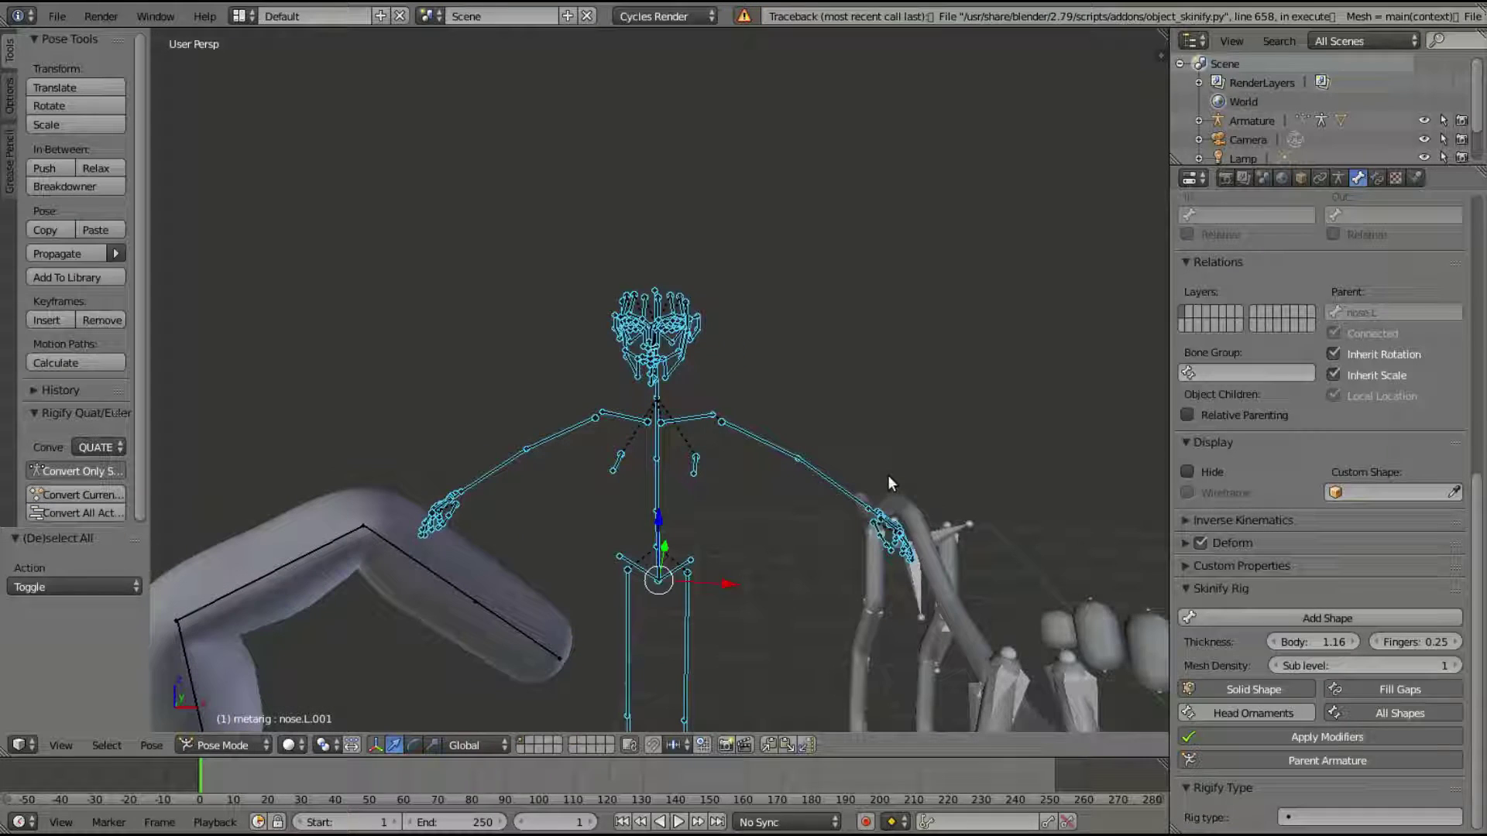
left_click(1346, 618)
scroll(762, 488, "up", 5)
middle_click_drag(762, 478, 737, 459)
scroll(737, 459, "up", 4)
scroll(743, 463, "down", 4)
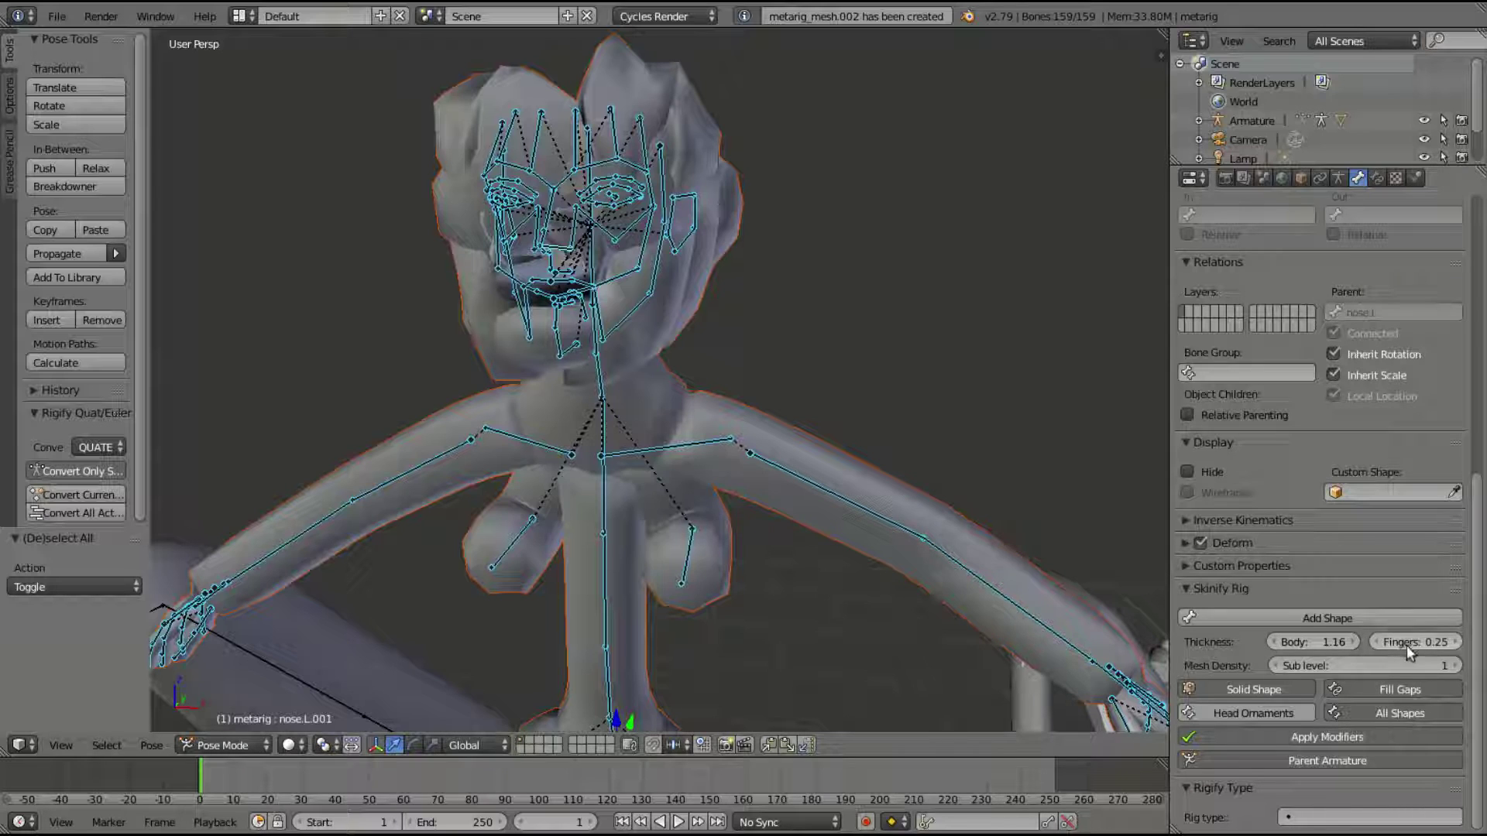
Set the Skinify thickness to 0.62 for the body and 0.16 for the fingers.
left_click_drag(1408, 648, 1318, 645)
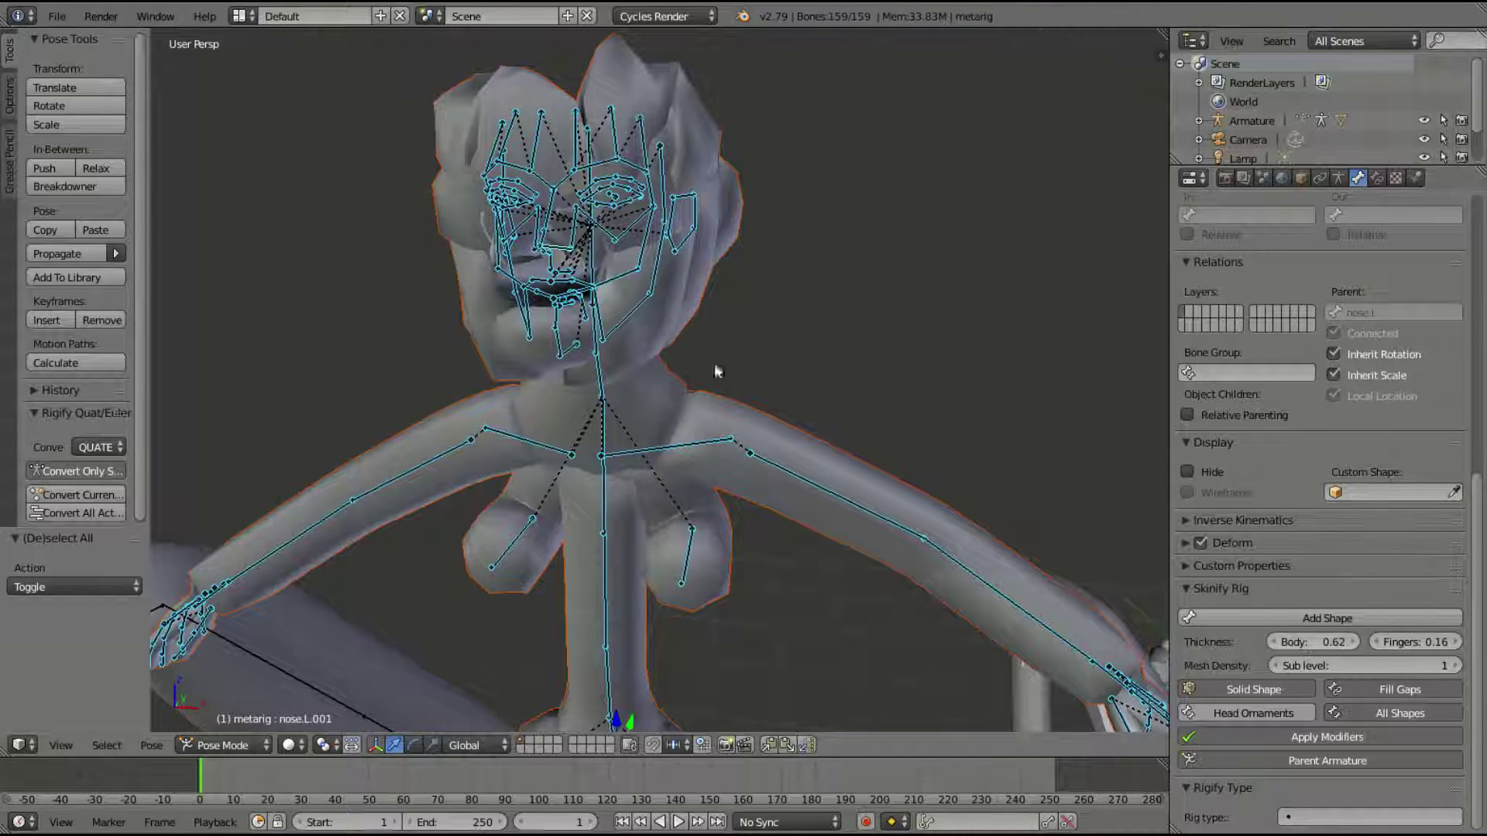